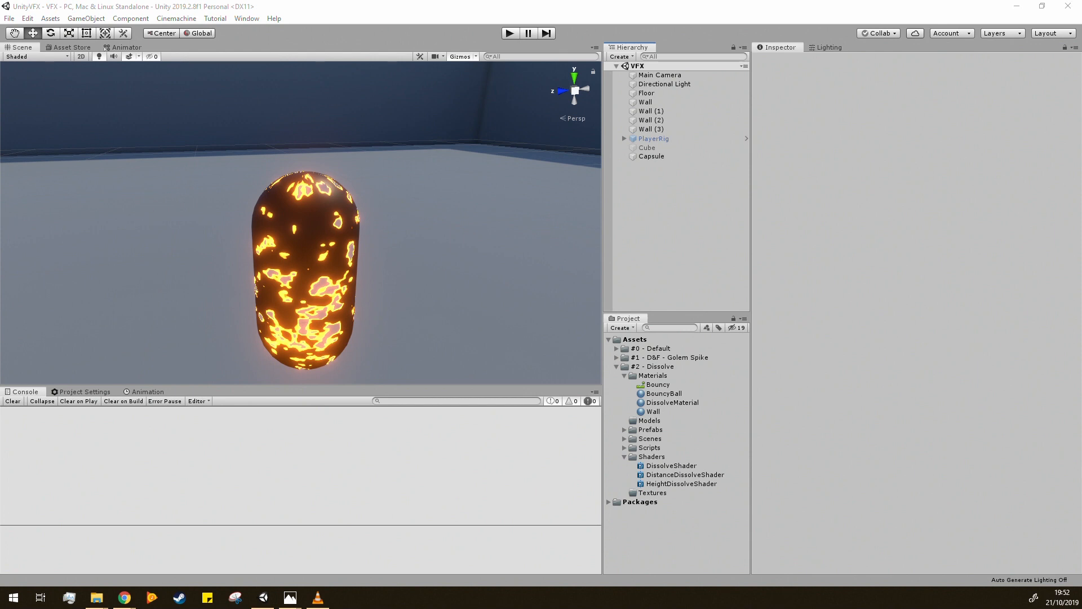
Switch to Unity Hub and view the installed Unity versions, then return to the projects list.
left_click_drag(0, 83, 551, 107)
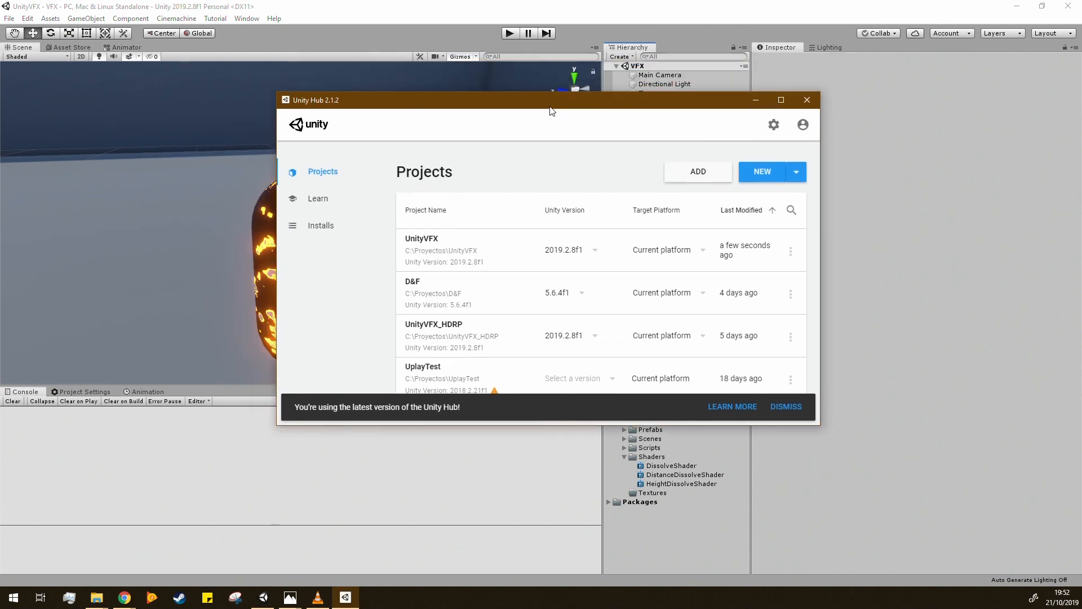
left_click(322, 232)
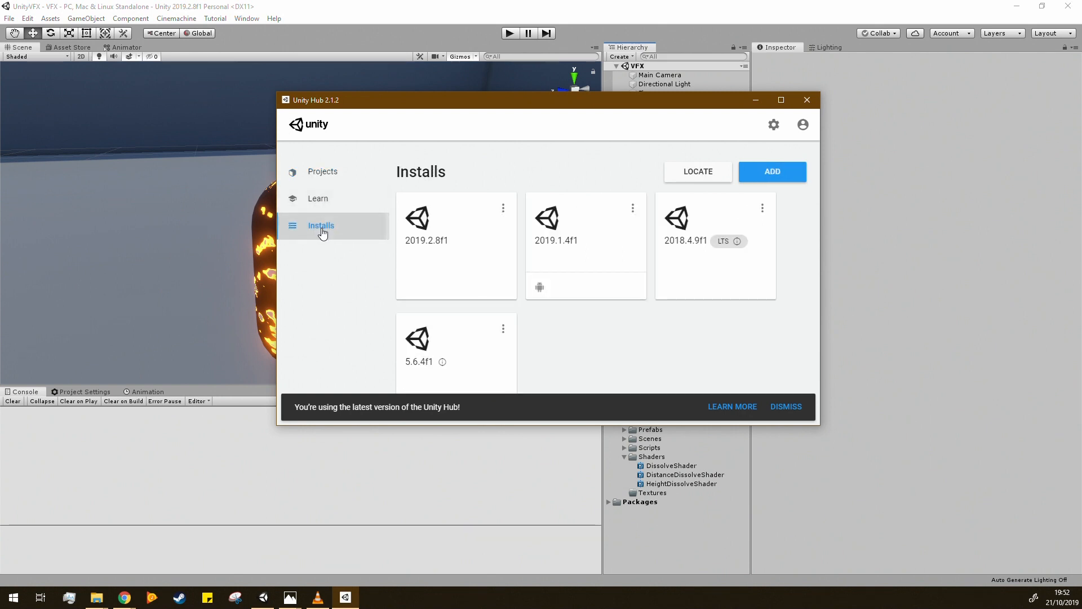
left_click(338, 170)
left_click(796, 171)
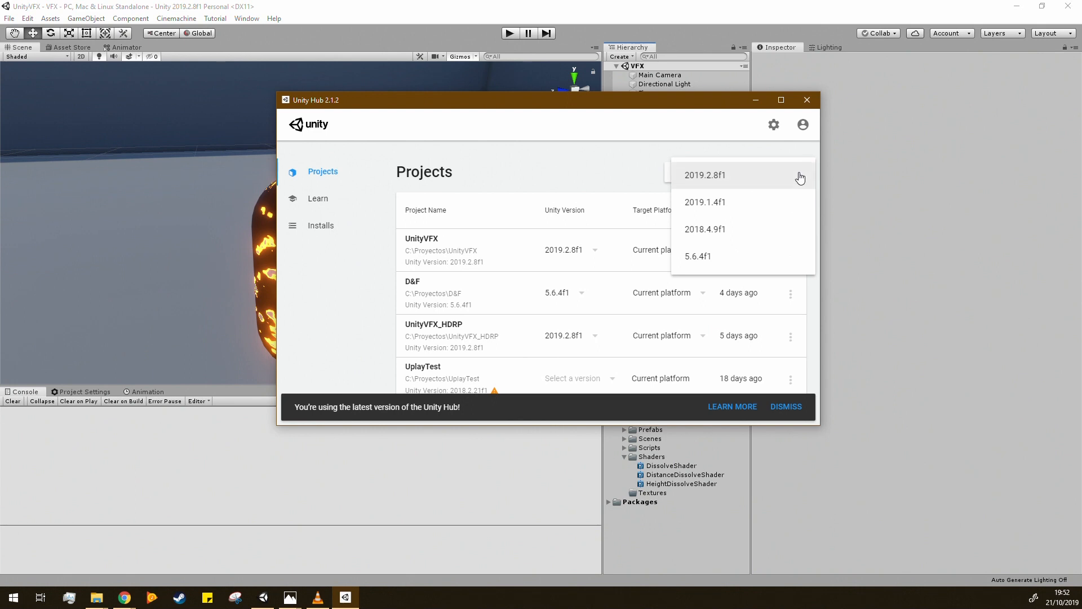
left_click(800, 176)
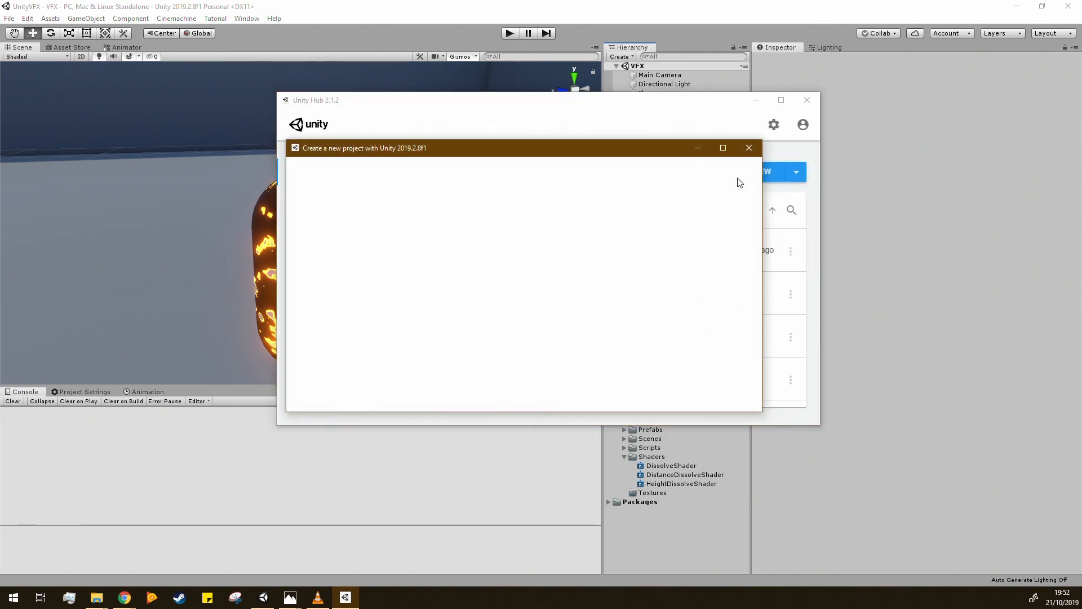
left_click_drag(528, 154, 552, 140)
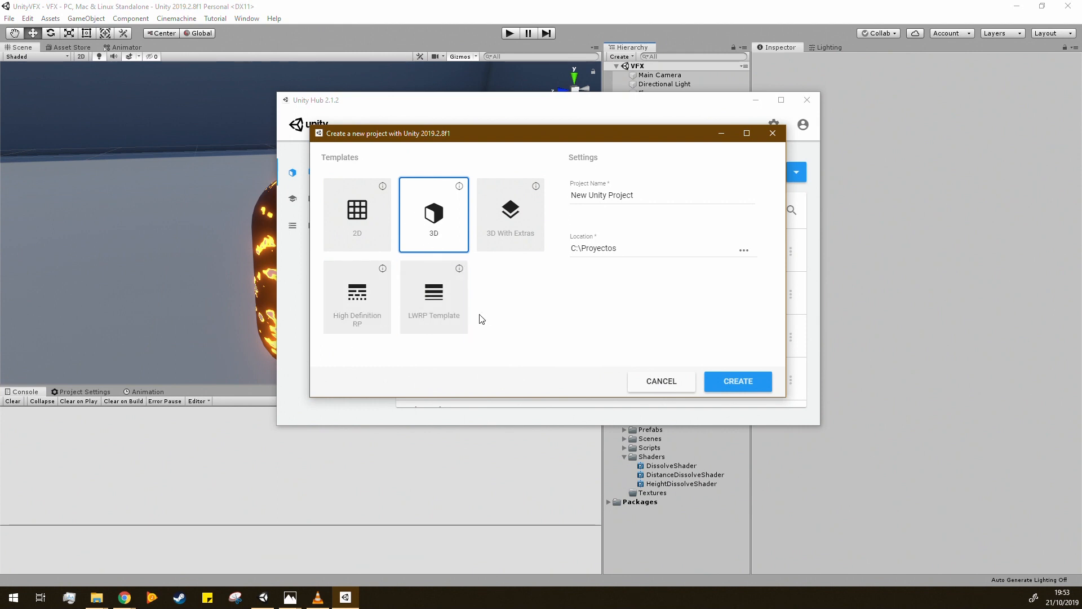
left_click(460, 300)
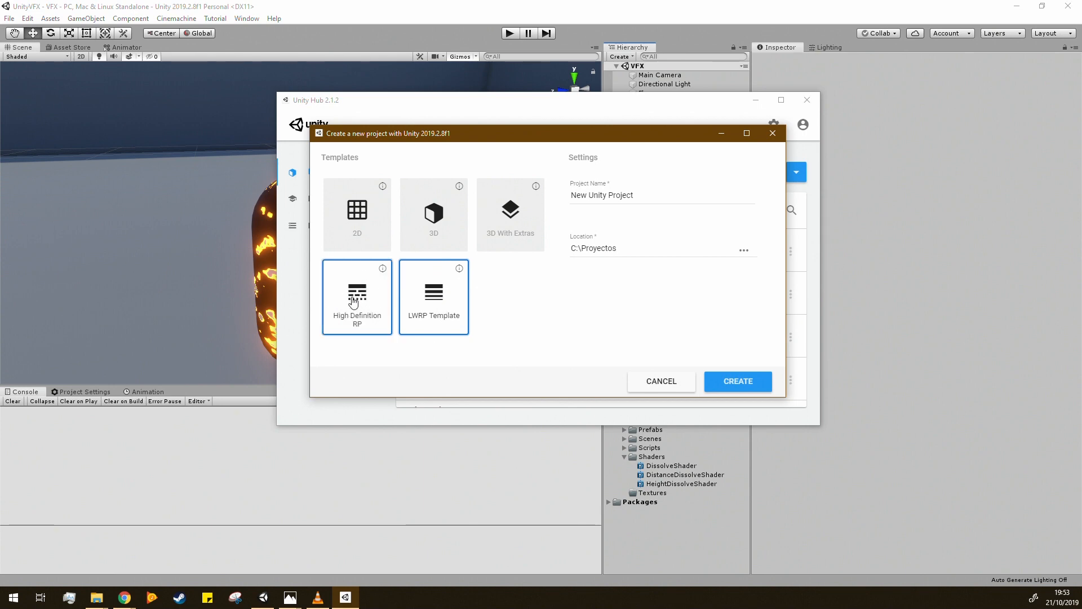
left_click(773, 133)
left_click(808, 100)
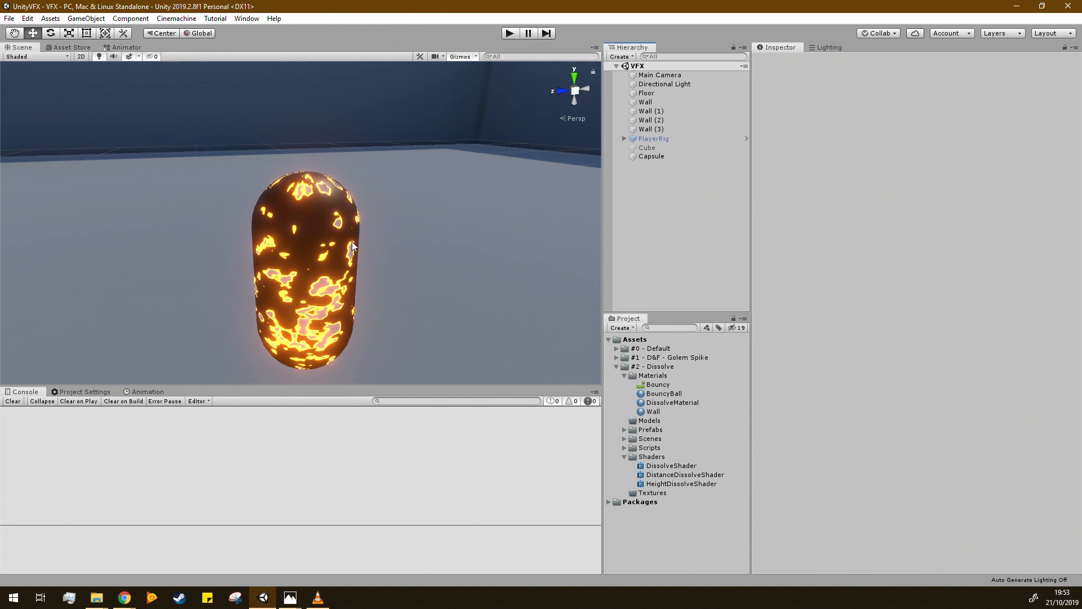
Enlarge the Scene view by shrinking the Console area, keeping the whole capsule in view with nothing selected.
left_click_drag(362, 384, 362, 411)
left_click(359, 290)
mouse_move(408, 285)
left_mouse_down("alt")
mouse_move(440, 271)
mouse_move(412, 292)
mouse_move(433, 333)
mouse_move(394, 293)
left_mouse_up("alt")
scroll(398, 292, "down", 6)
left_click(682, 235)
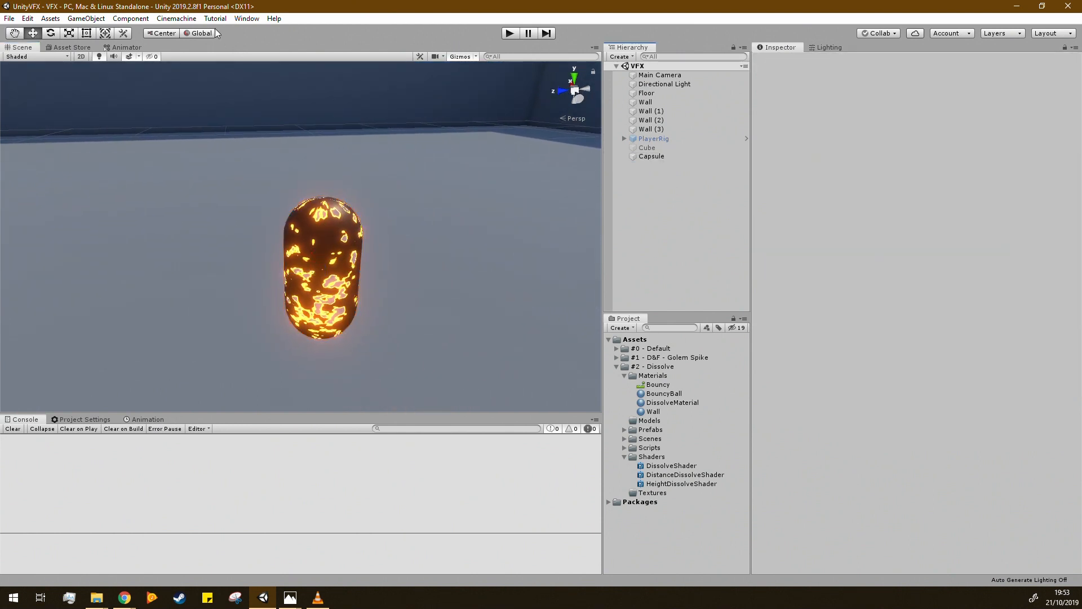
Open the Package Manager and view the details of the project's Shader Graph package.
left_click(249, 20)
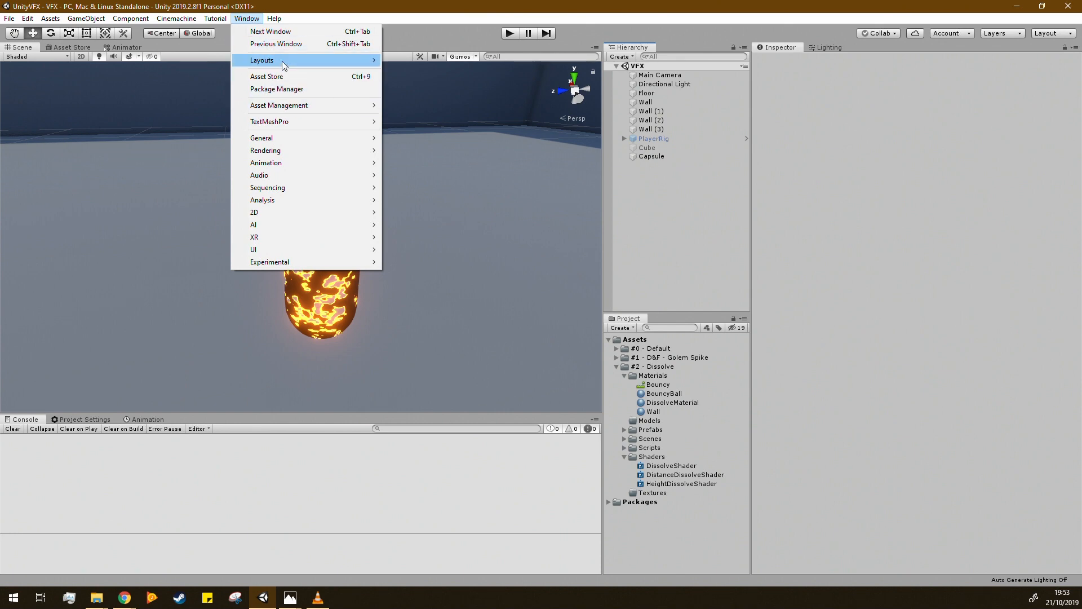
left_click(291, 90)
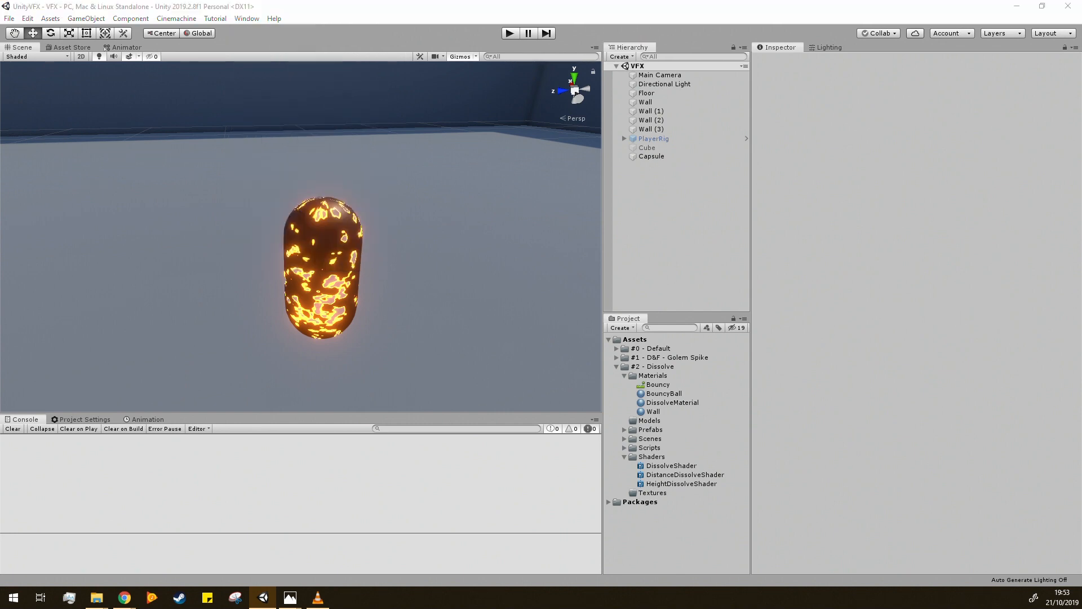
left_click_drag(692, 142, 686, 111)
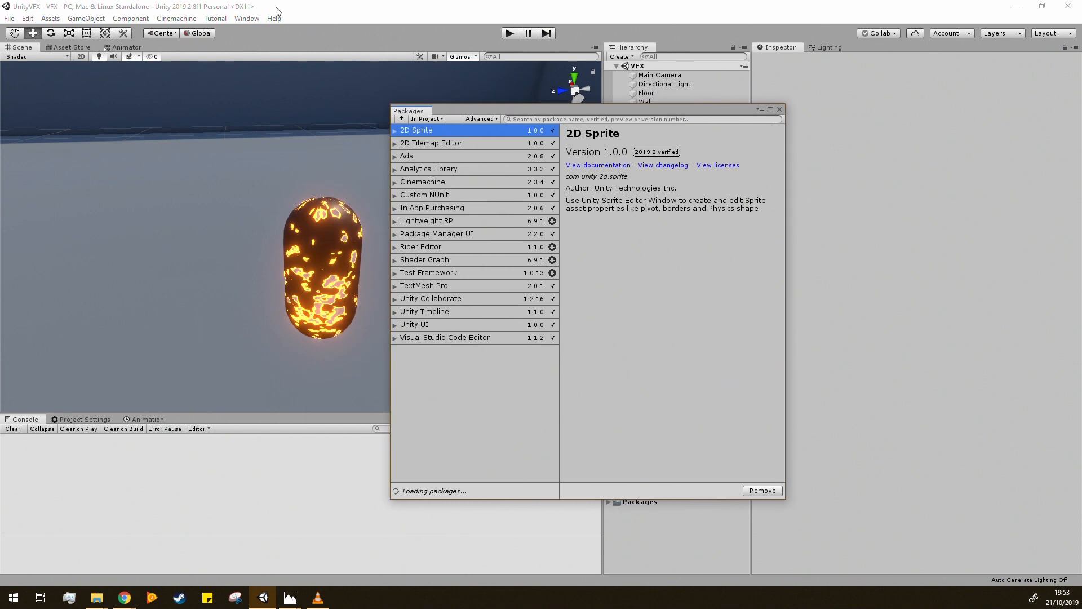
left_click(246, 18)
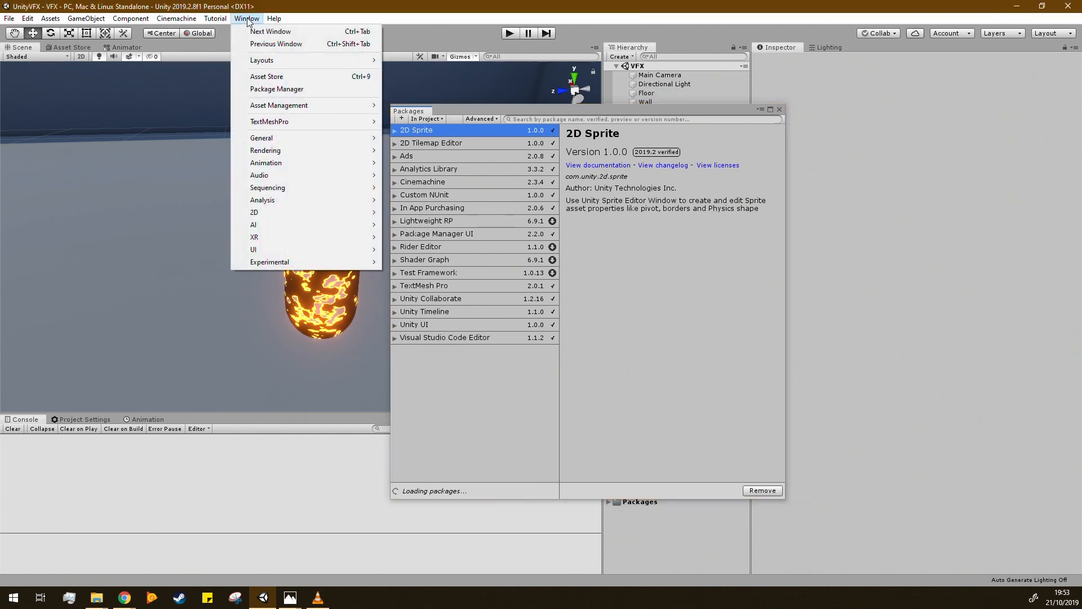
left_click(300, 90)
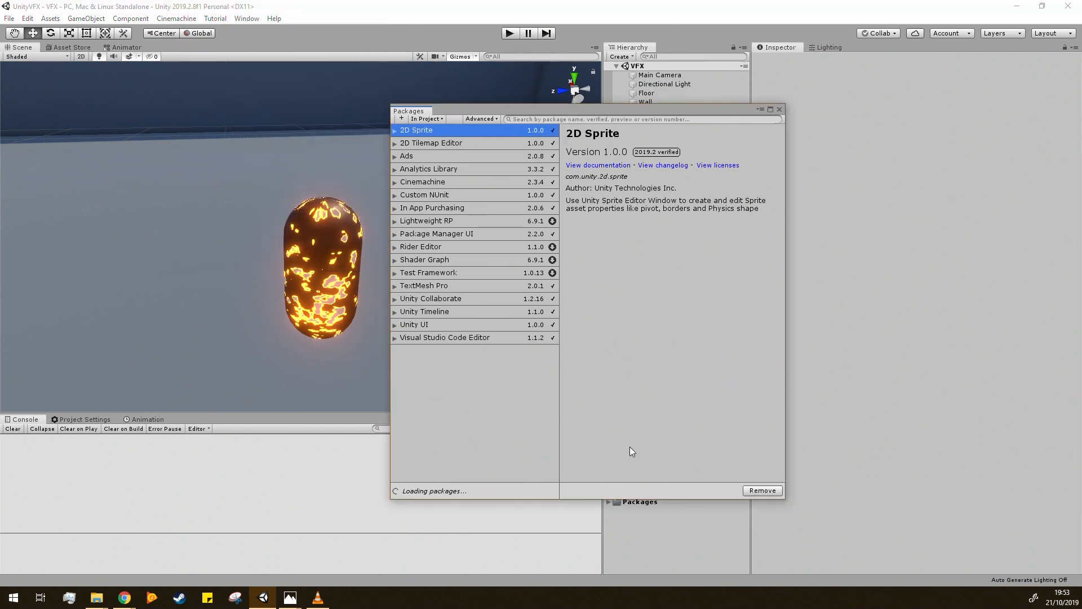
left_click(417, 259)
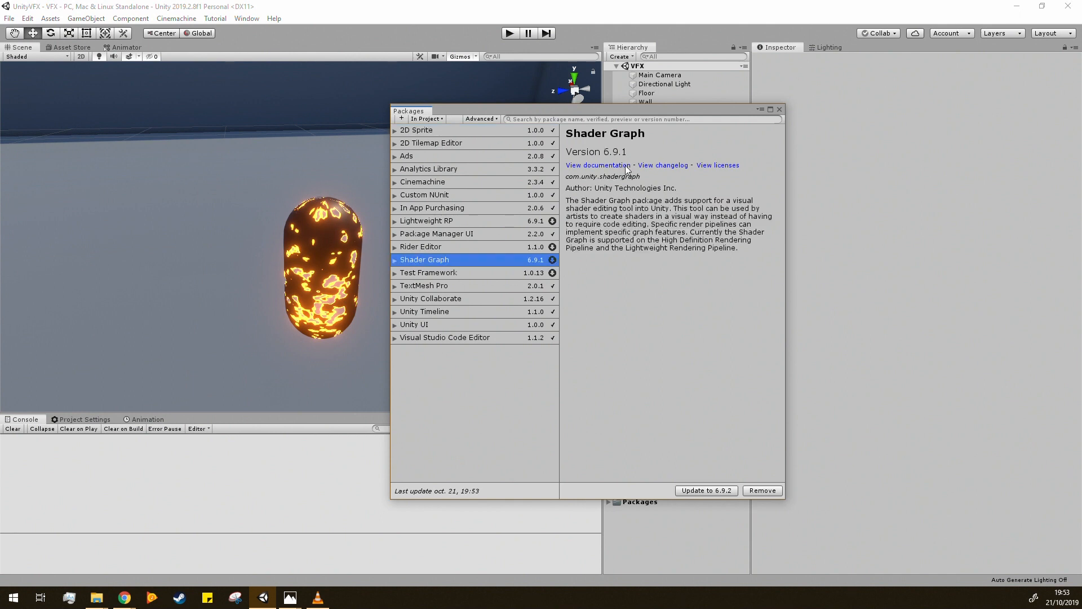
List all packages, find Shader Graph among them to view its details, and close the Package Manager.
left_click(427, 118)
left_click(496, 116)
left_click(426, 118)
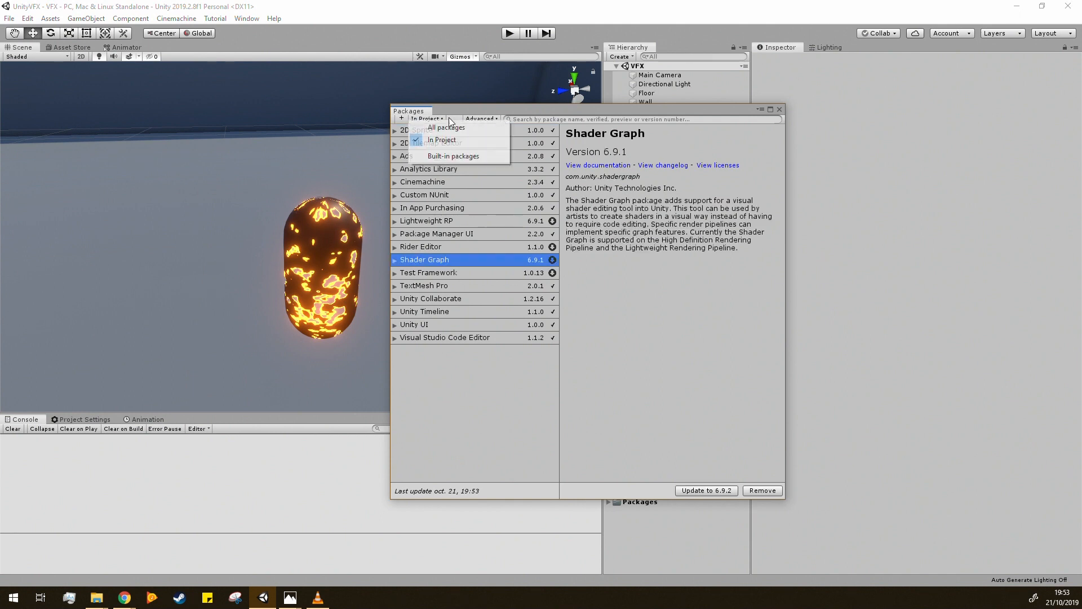
left_click(442, 127)
left_click(445, 117)
left_click(460, 129)
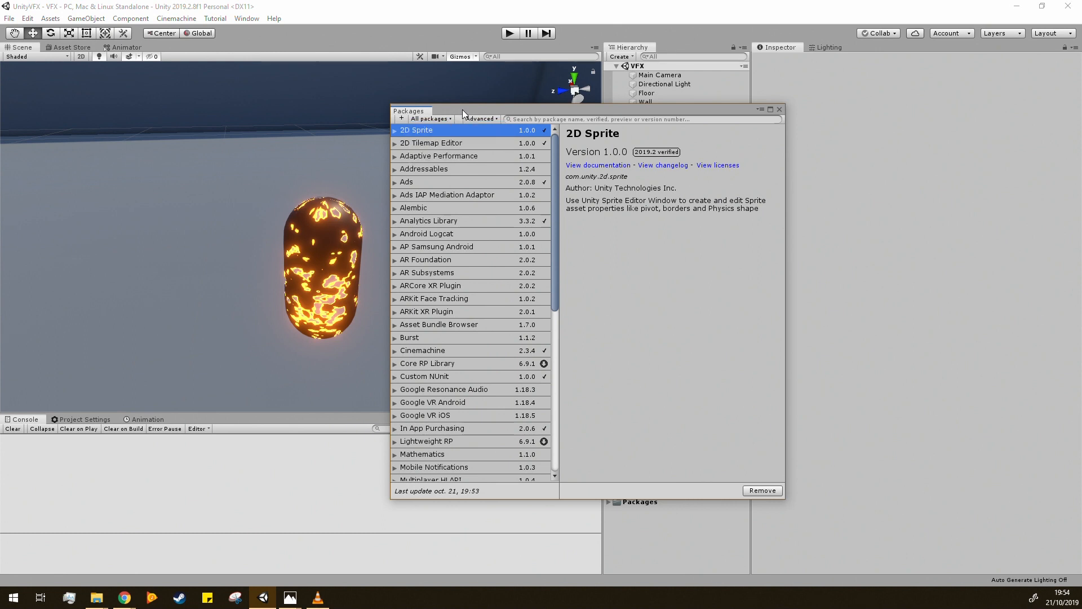
scroll(553, 170, "down", 1)
left_click_drag(553, 171, 540, 262)
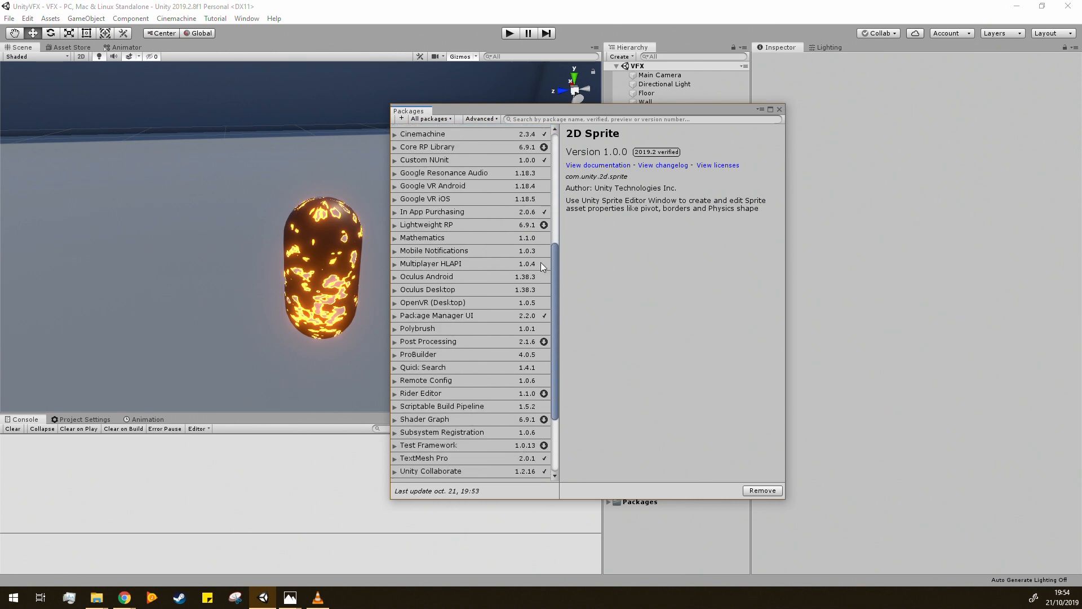
left_click(424, 423)
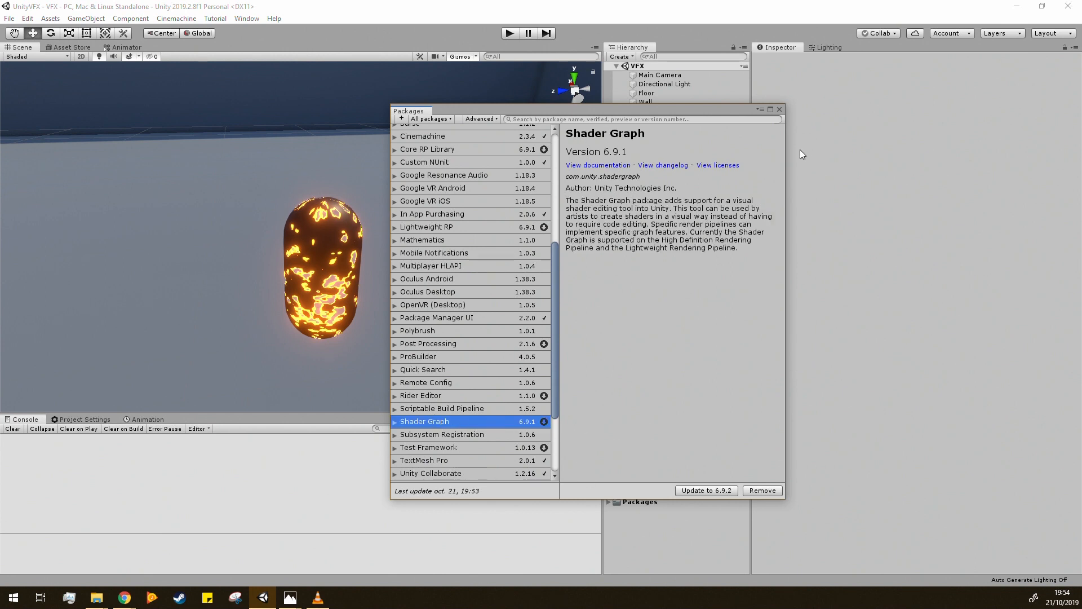
left_click(780, 109)
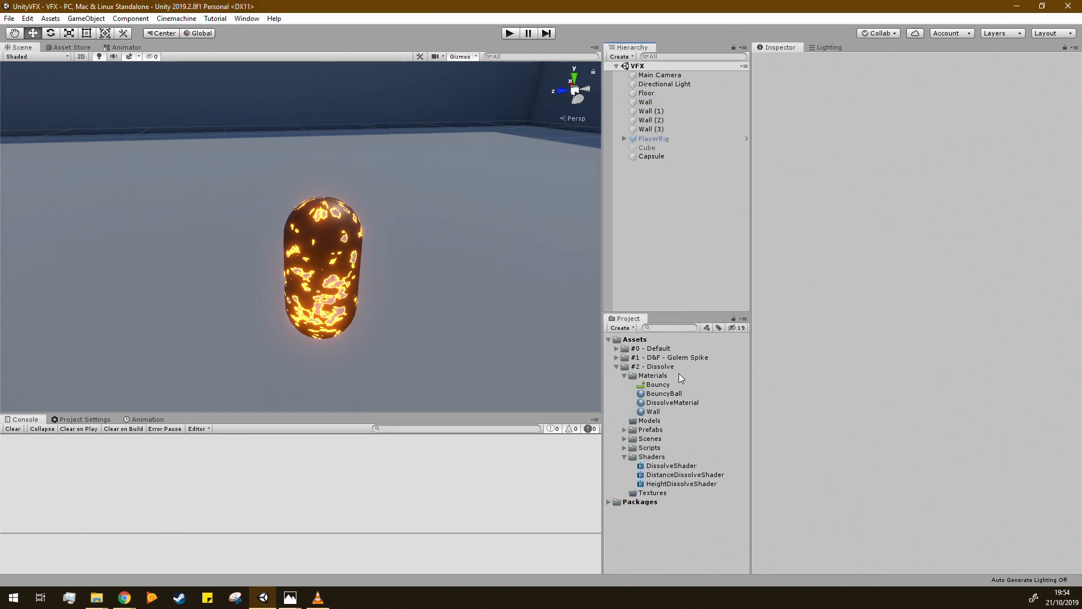
Collapse the Shaders and Materials folders and select the #2 - Dissolve folder.
left_click(624, 455)
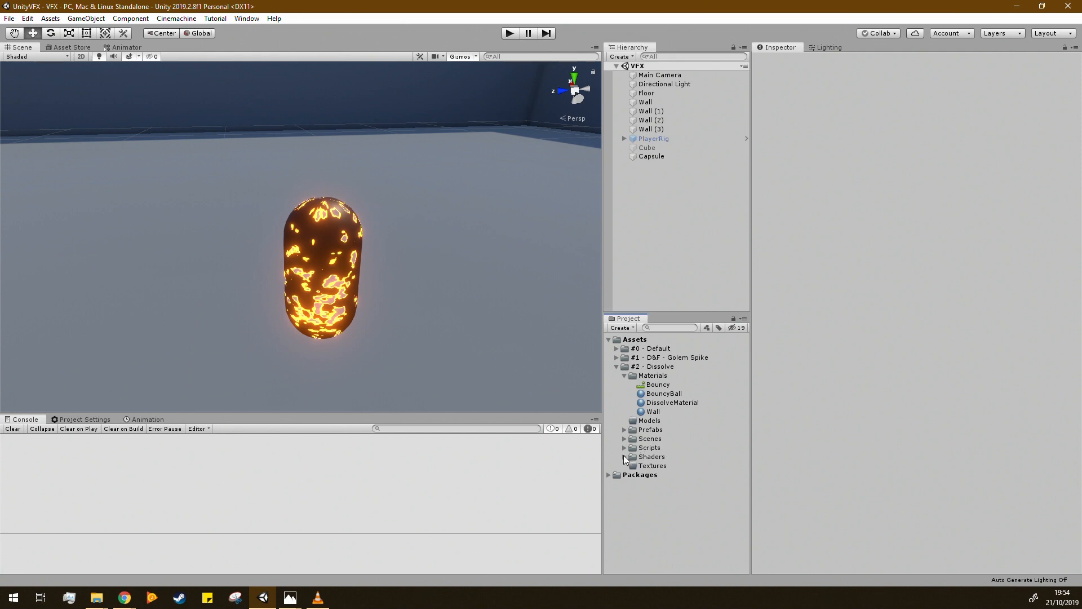
left_click(625, 375)
left_click(664, 368)
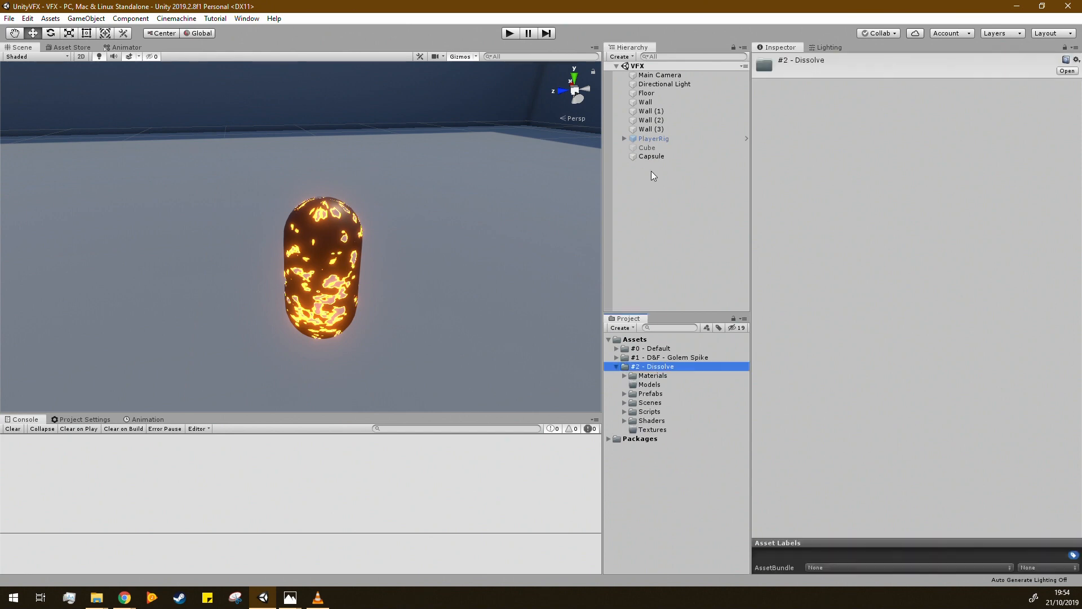
On the Capsule's DissolveMaterial, try DissolveAmount at 0, then set it to 0.433 and NoiseScale to 50.1.
left_click(663, 157)
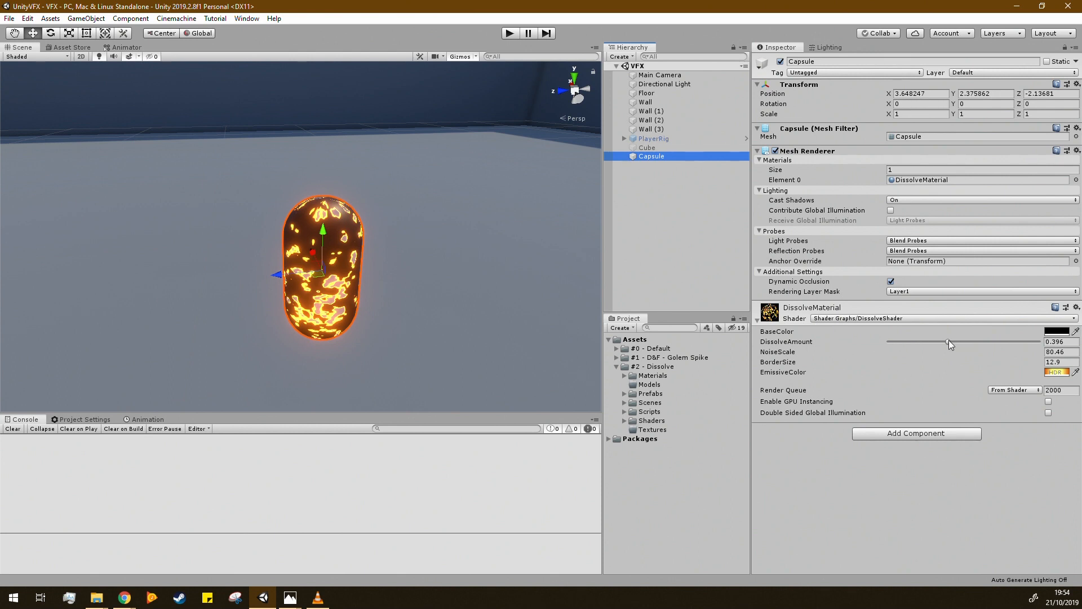
left_click_drag(948, 343, 884, 351)
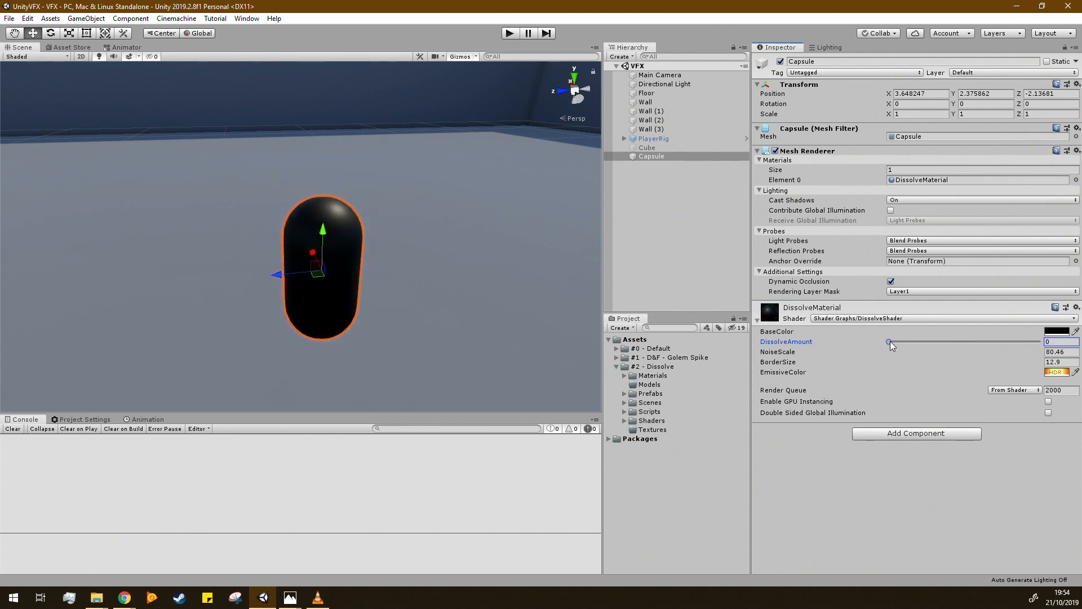
left_click_drag(890, 341, 868, 385)
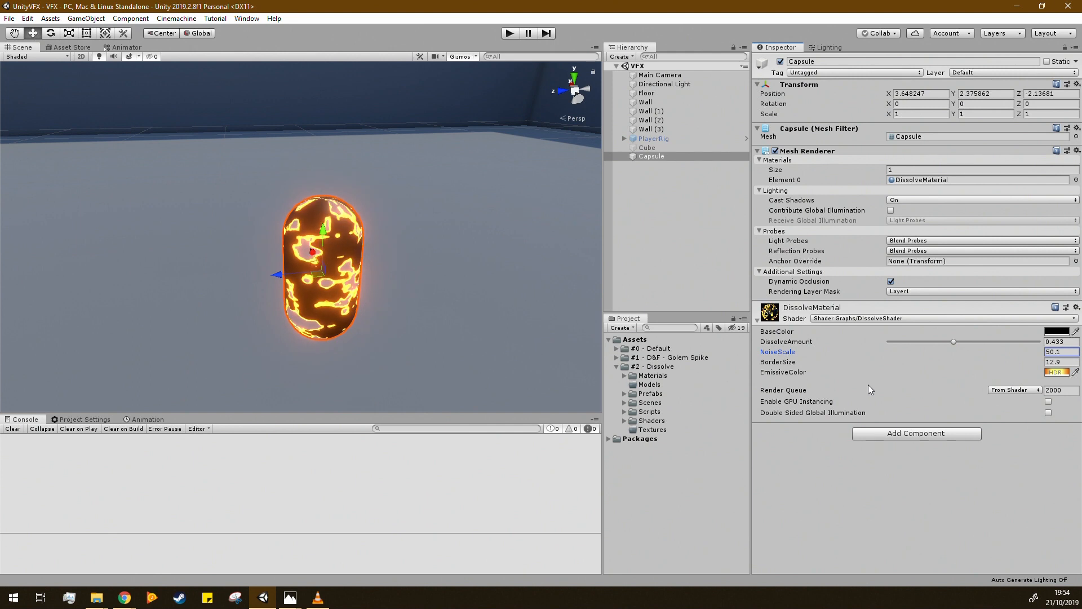
Change the DissolveMaterial's EmissiveColor to an HDR blue of about R 0.29, G 4.44, B 18.38.
mouse_move(1038, 363)
left_mouse_down()
mouse_move(1048, 363)
mouse_move(1029, 368)
mouse_move(1040, 364)
left_mouse_up()
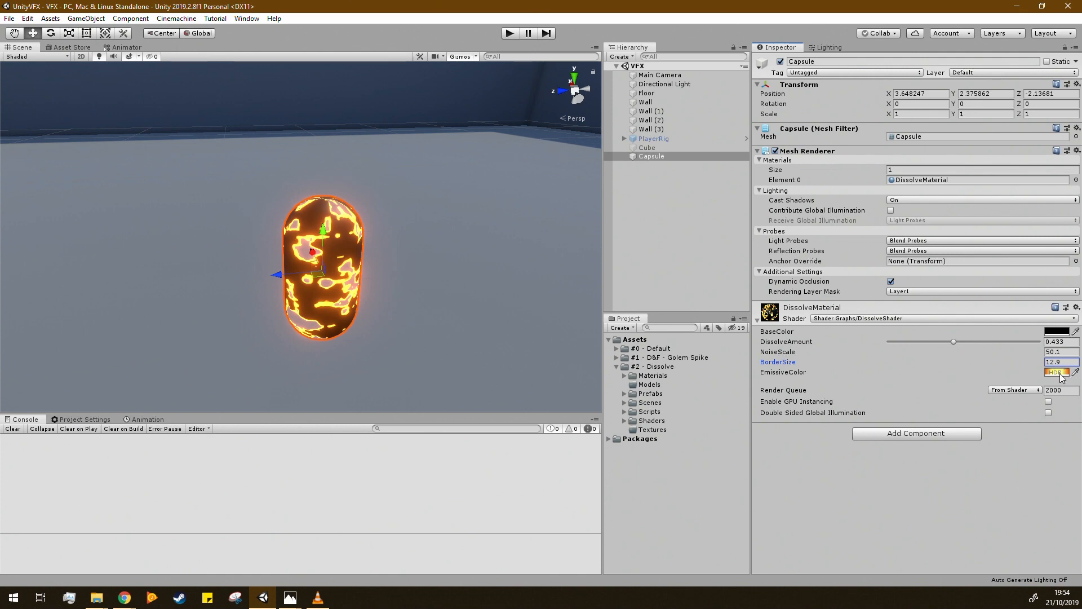
left_click(1060, 373)
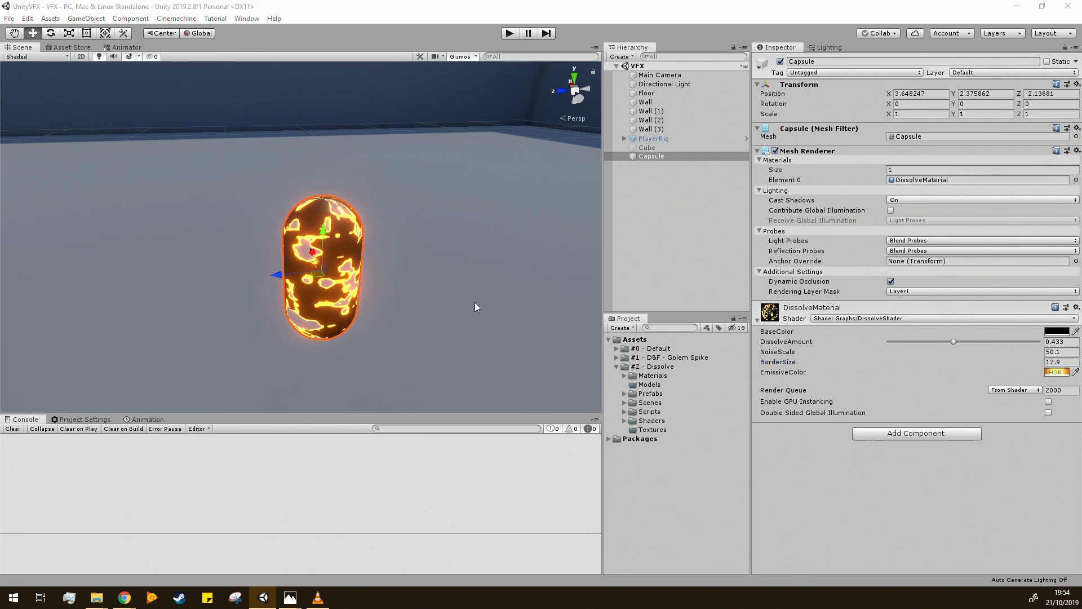
left_click_drag(0, 159, 812, 159)
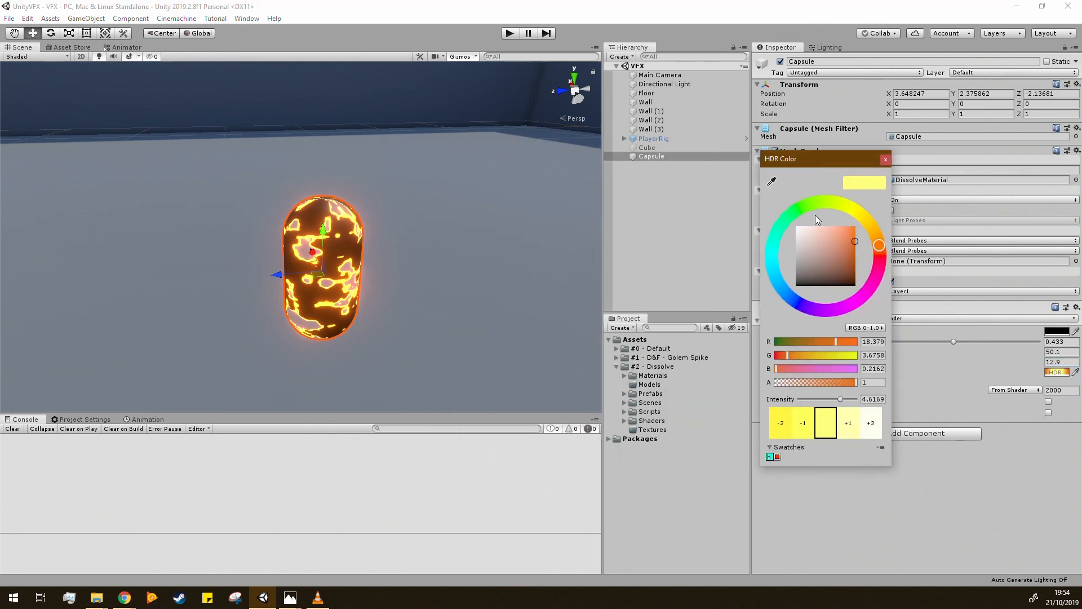
left_click_drag(880, 243, 795, 294)
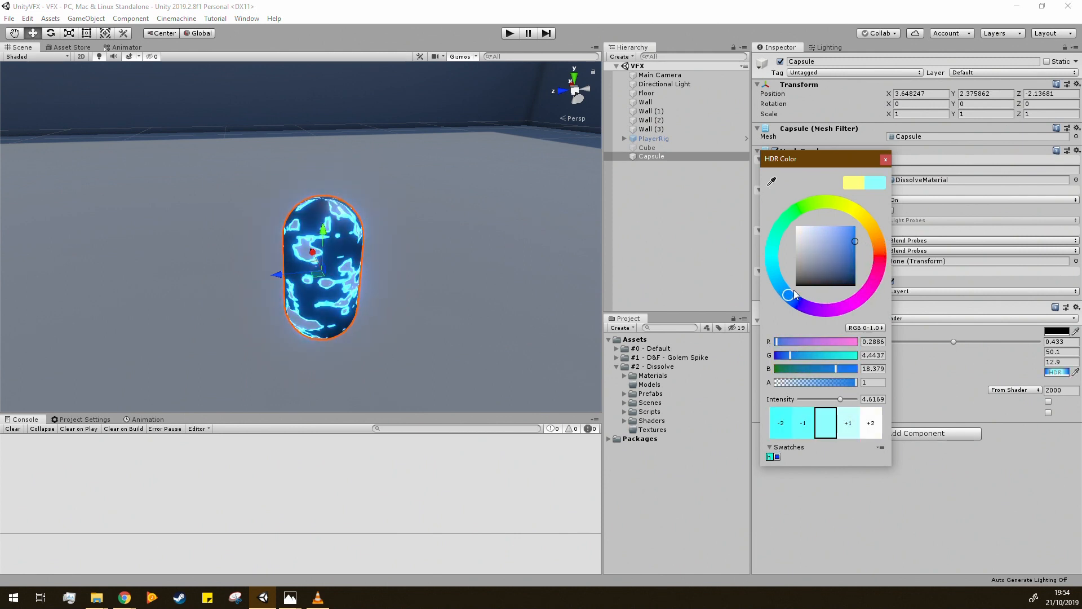
left_click(885, 160)
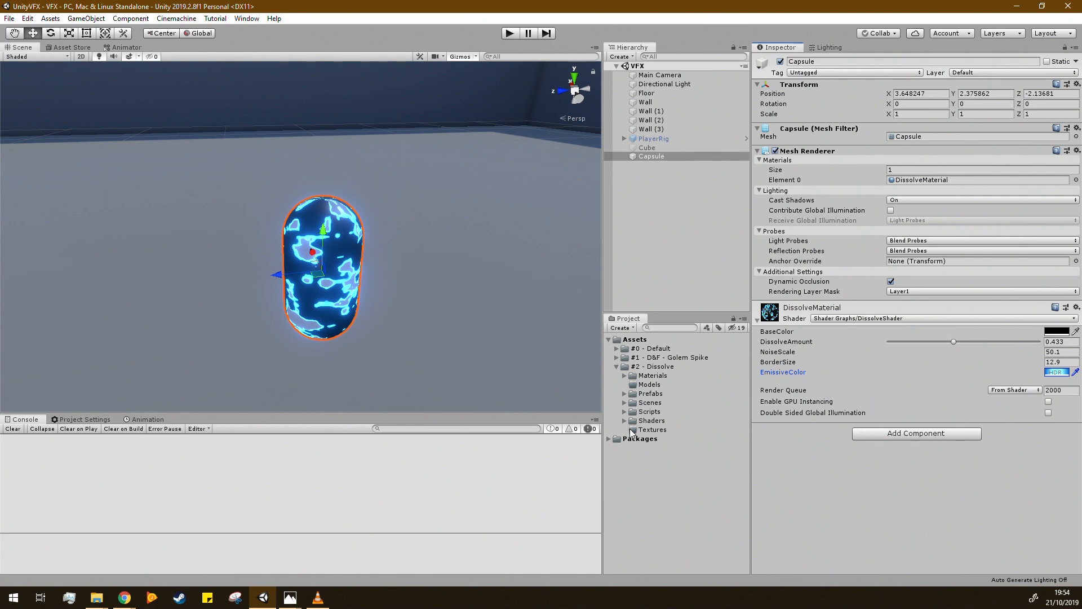
Delete the dissolving Capsule and create a new 3D capsule in the scene.
left_click(656, 160)
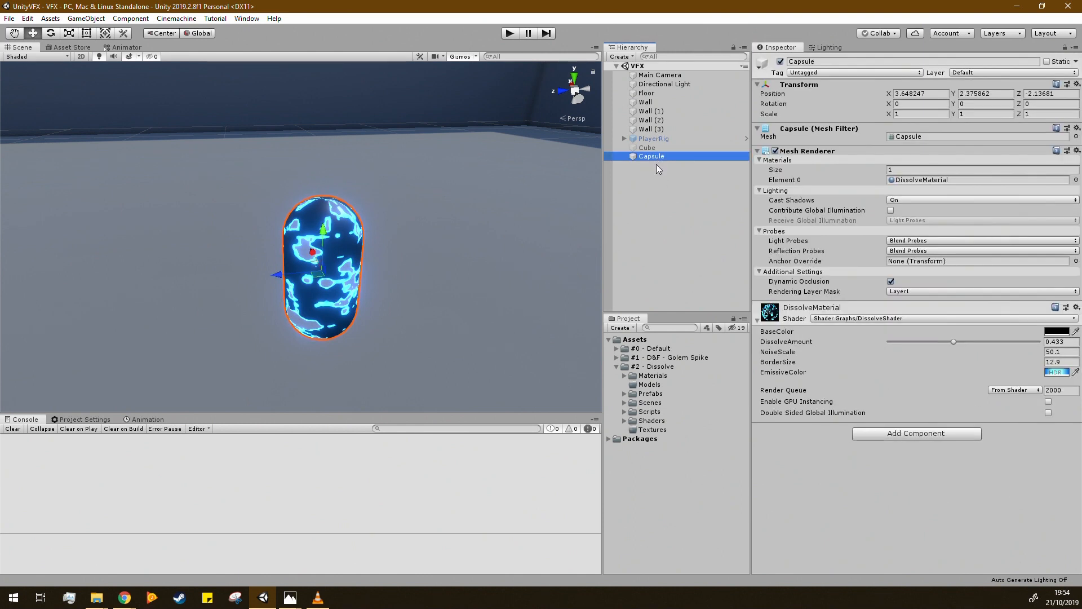
key("Delete")
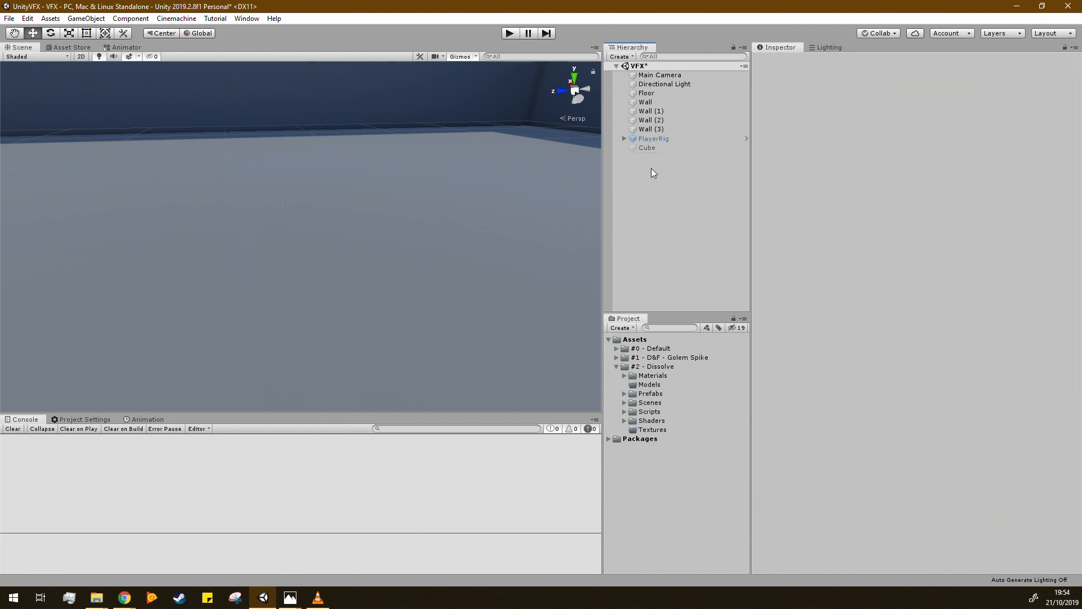
right_click(651, 168)
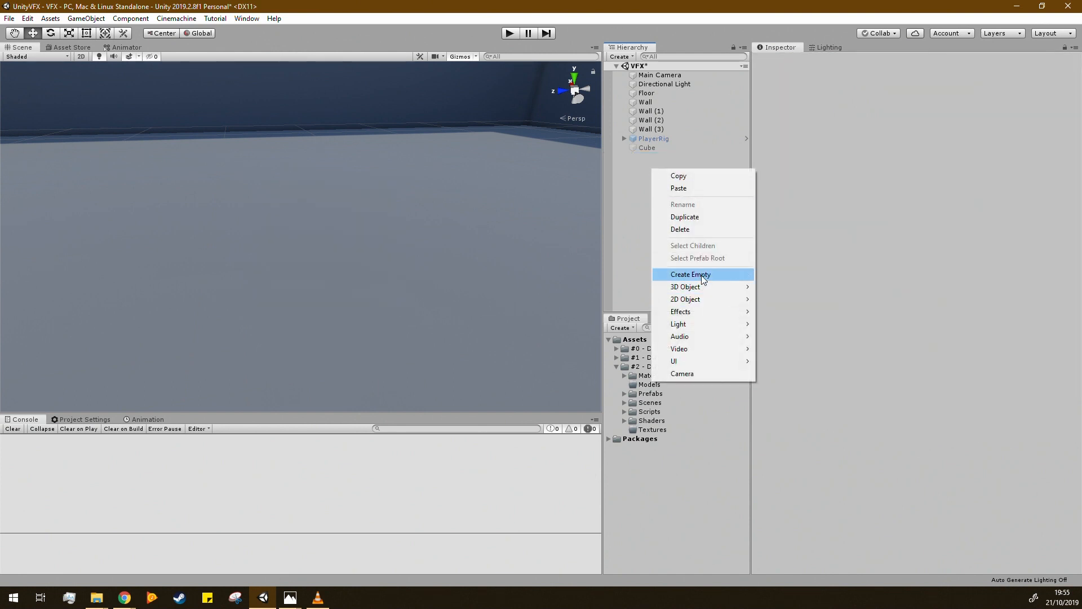
mouse_move(705, 286)
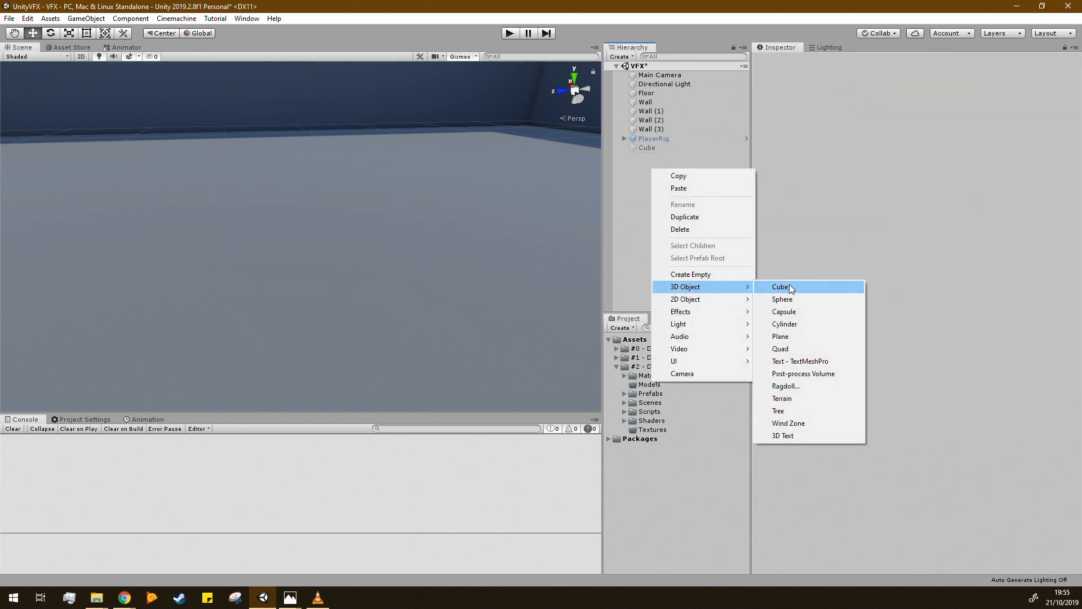
left_click(786, 311)
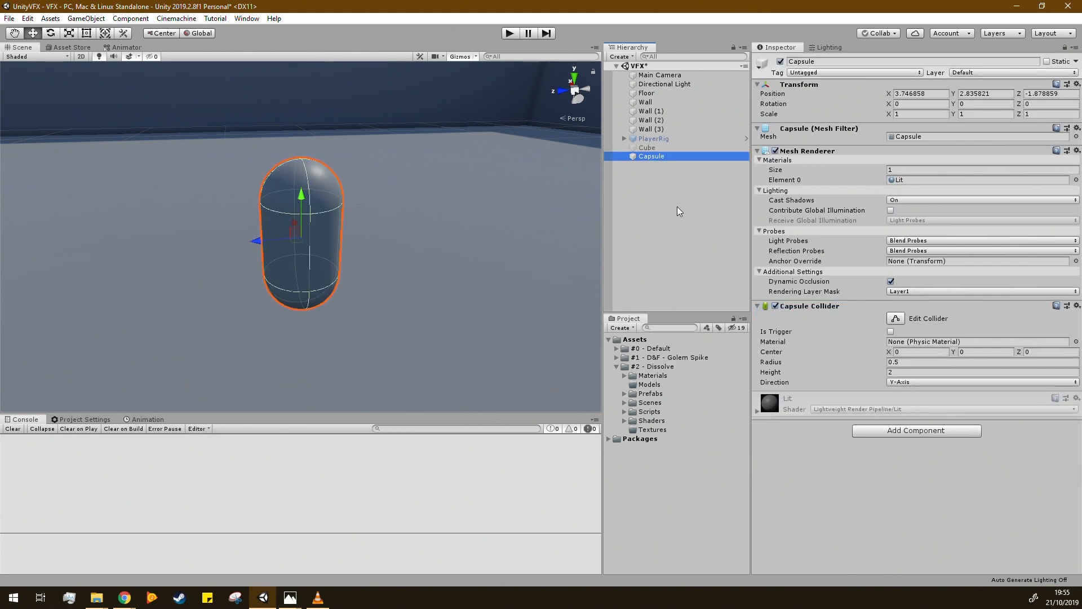
Create a new material named MyBasicDissolve in the Materials folder of #2 - Dissolve.
left_click(650, 402)
left_click(672, 375)
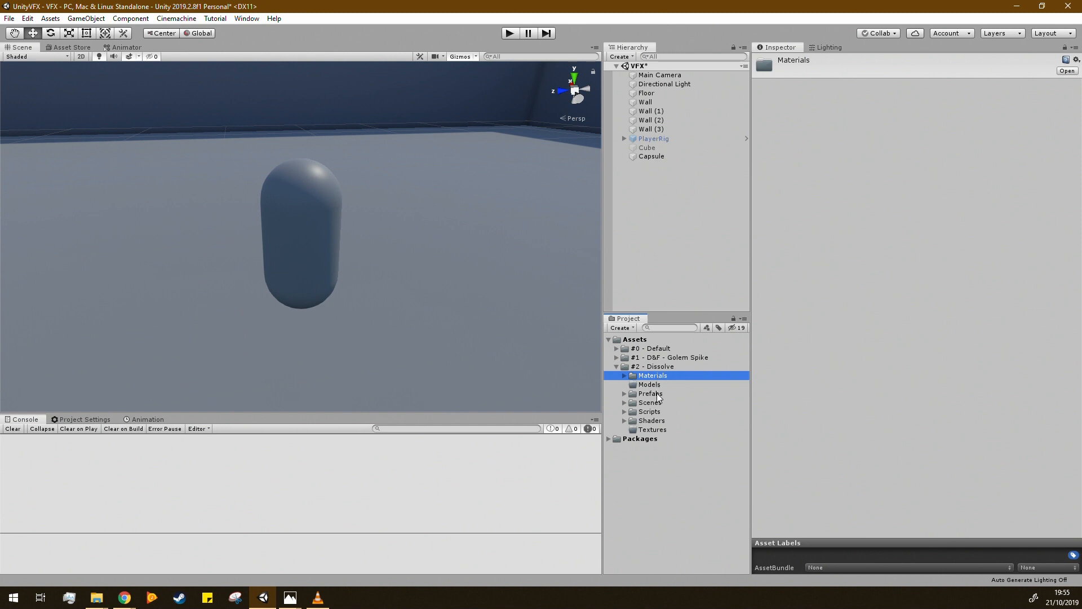
left_click(657, 395)
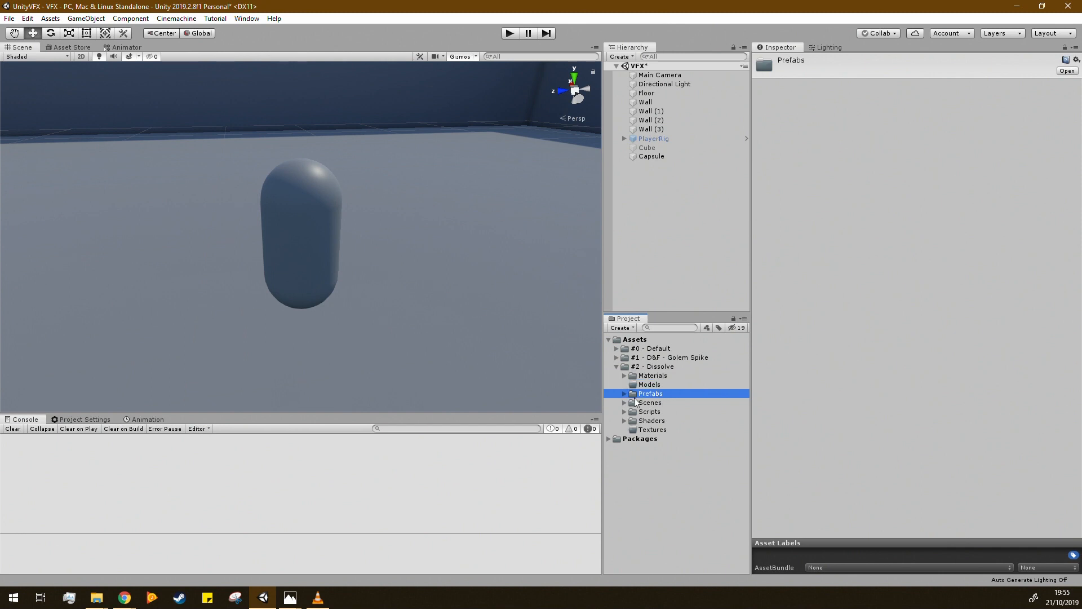
left_click(624, 376)
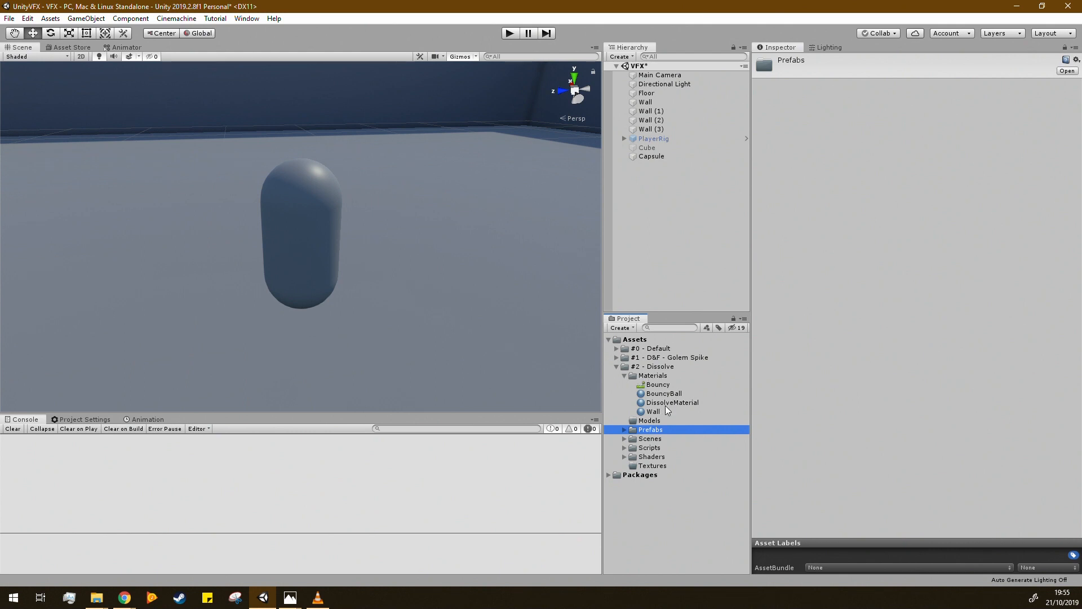
right_click(661, 375)
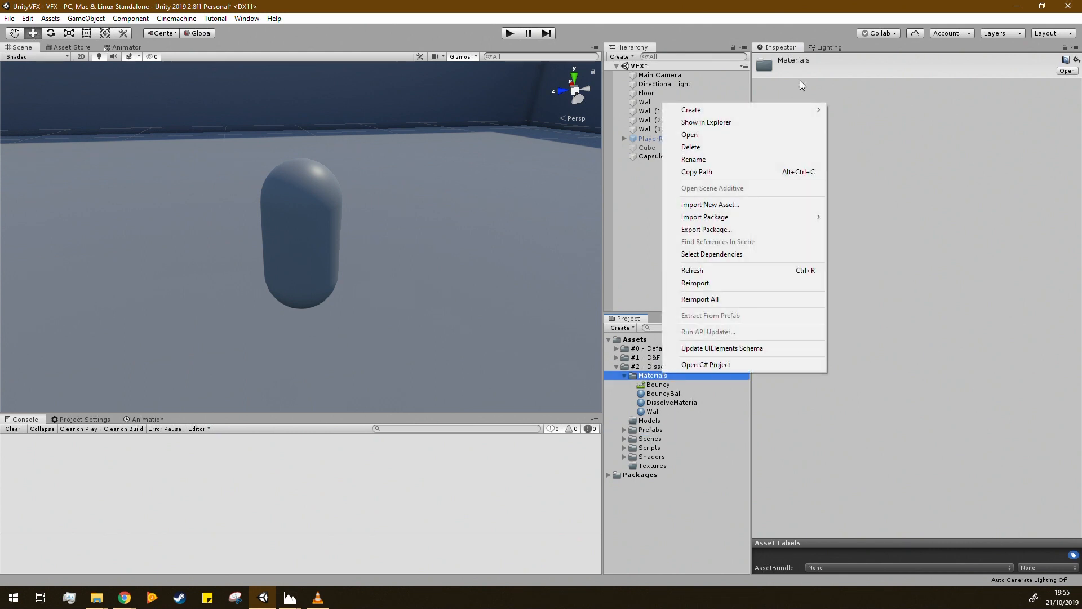
mouse_move(705, 110)
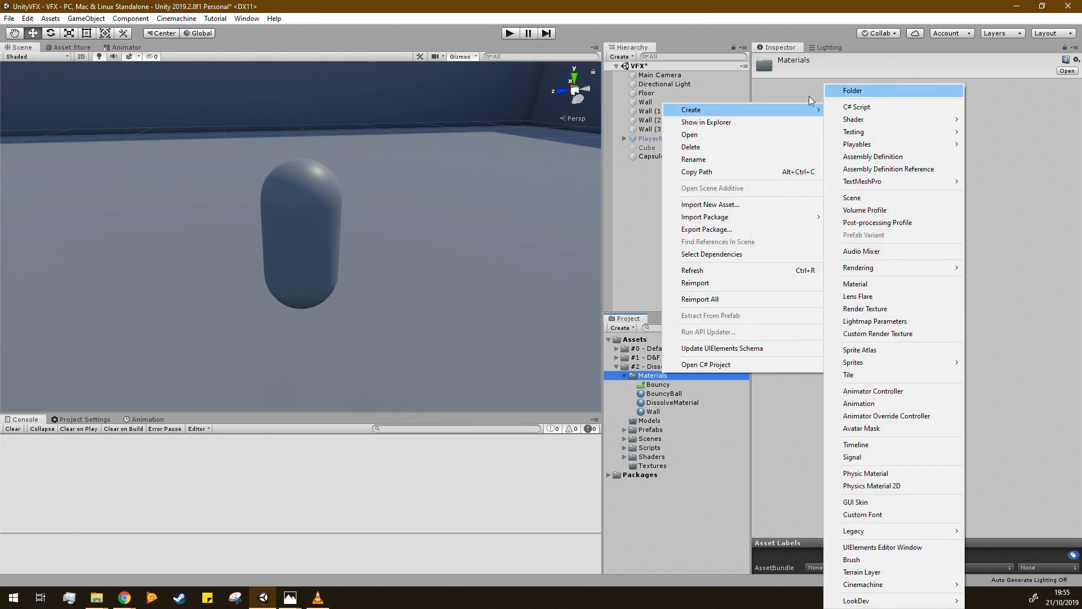
left_click(877, 284)
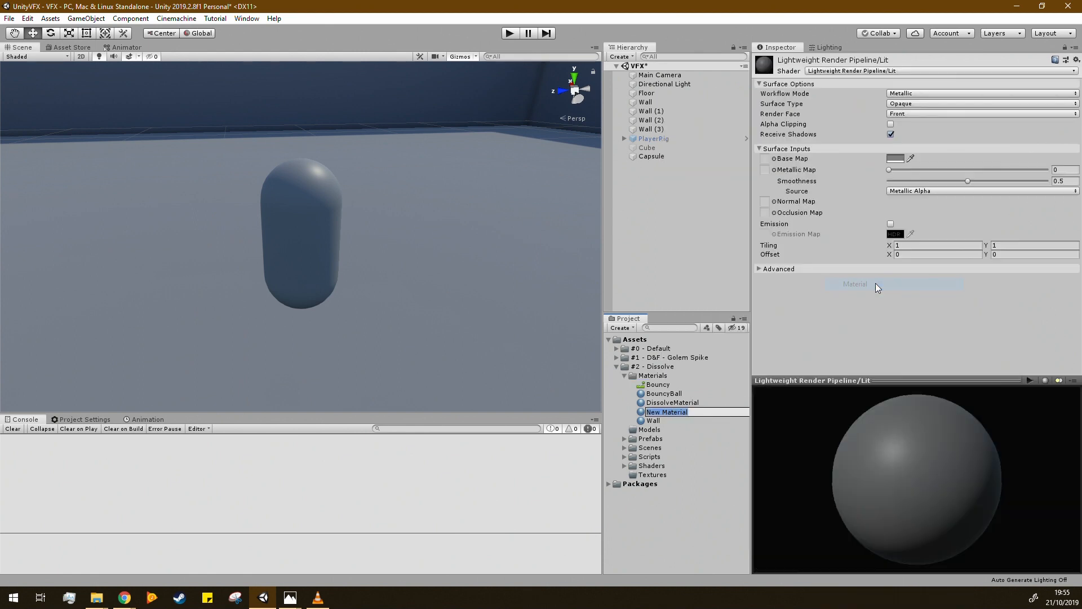
type("Mydisso")
key("BackSpace")
key("BackSpace")
key("BackSpace")
key("BackSpace")
key("BackSpace")
type("BasicDissolve")
key("Return")
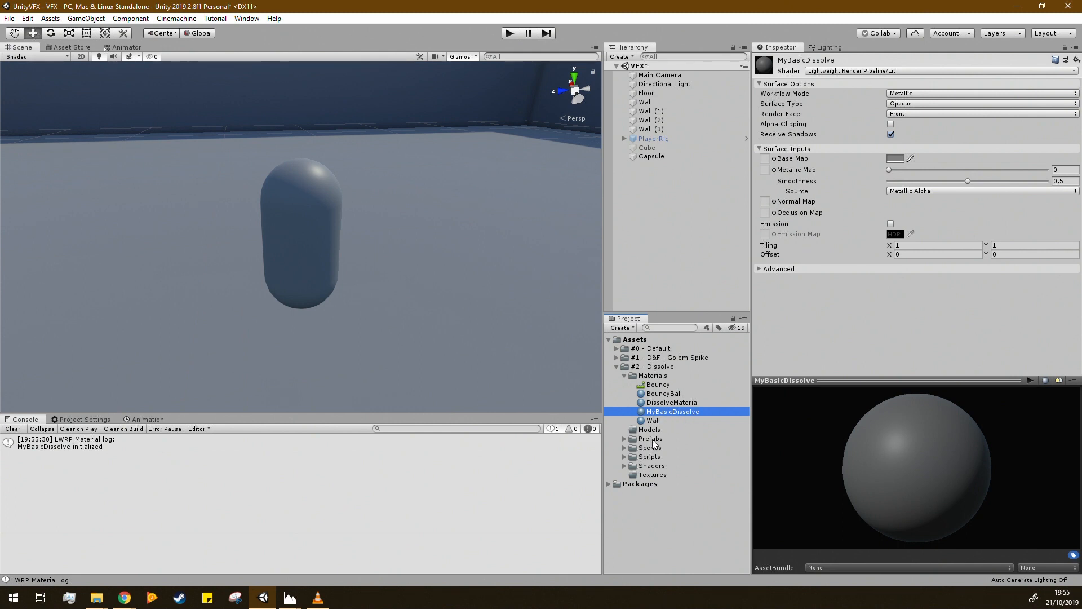
Create a PBR Graph shader named MyBasicDissolveShader in the Shaders folder of #2 - Dissolve.
left_click(624, 465)
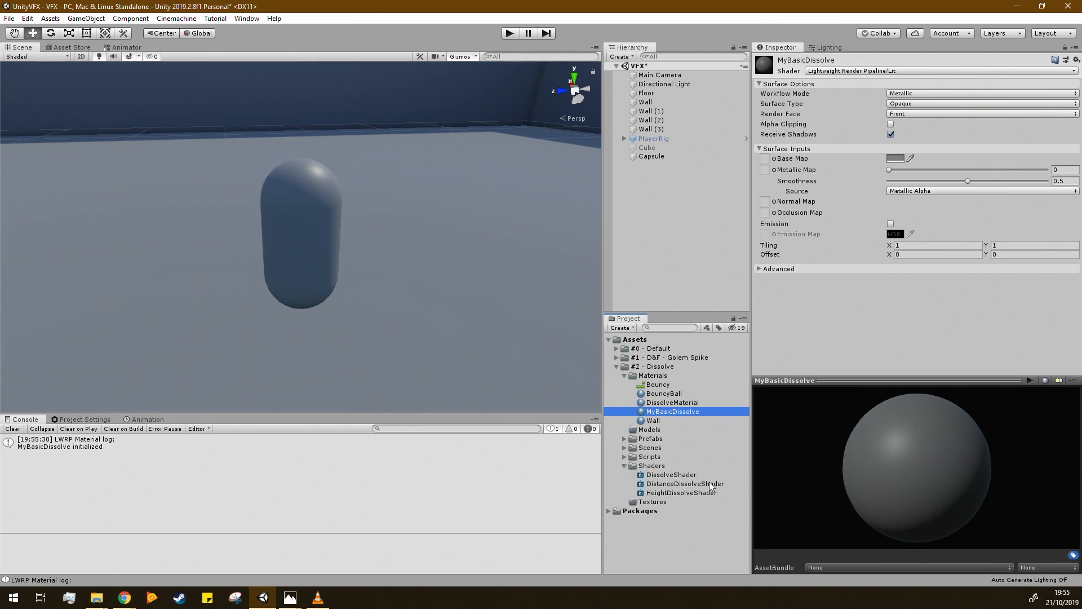
left_click(664, 467)
right_click(666, 467)
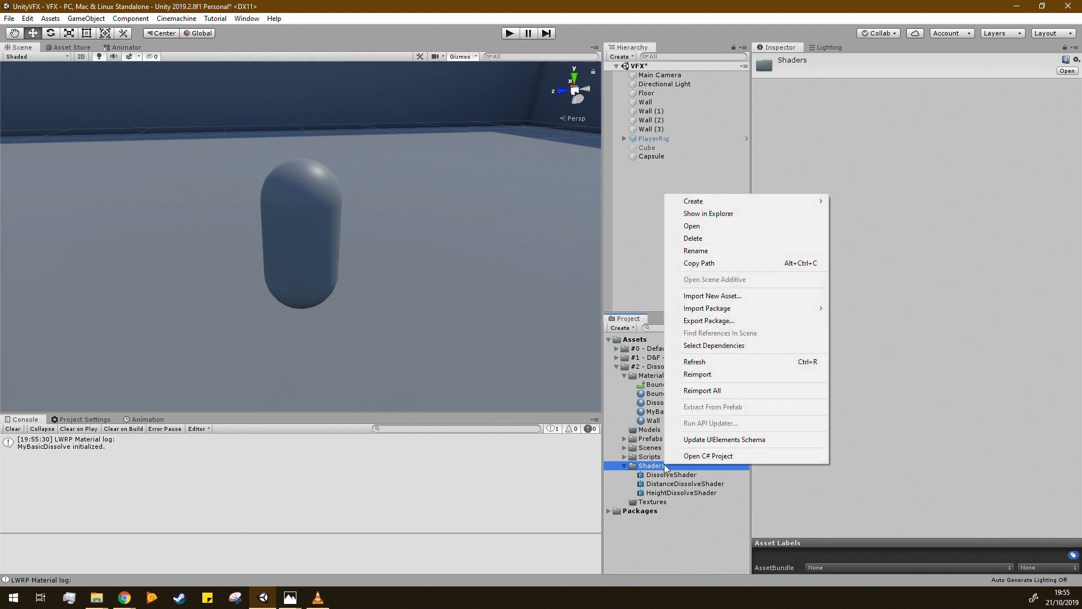
mouse_move(724, 202)
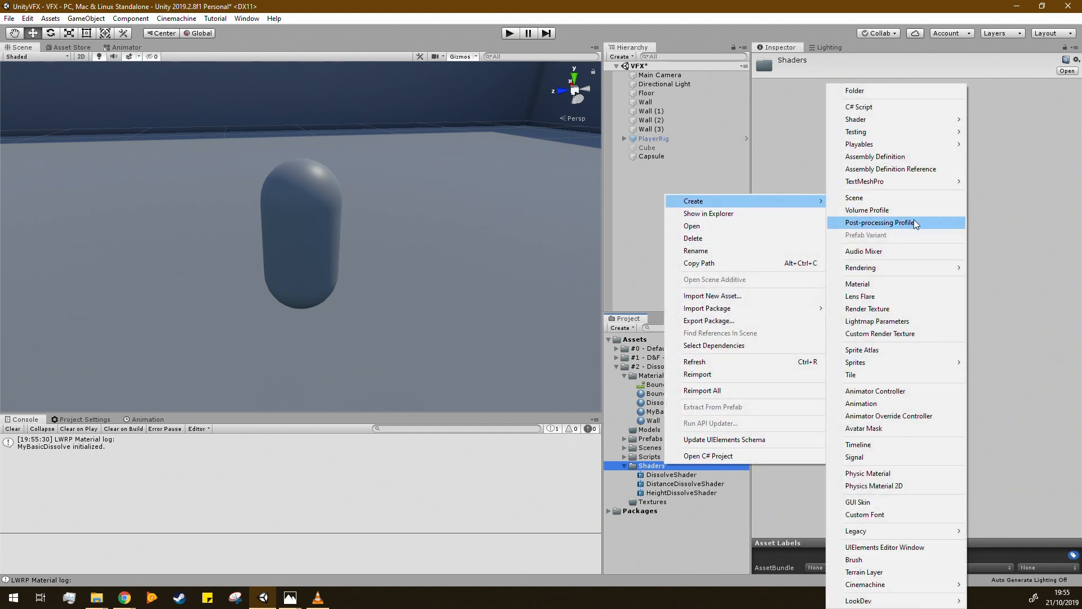
mouse_move(898, 119)
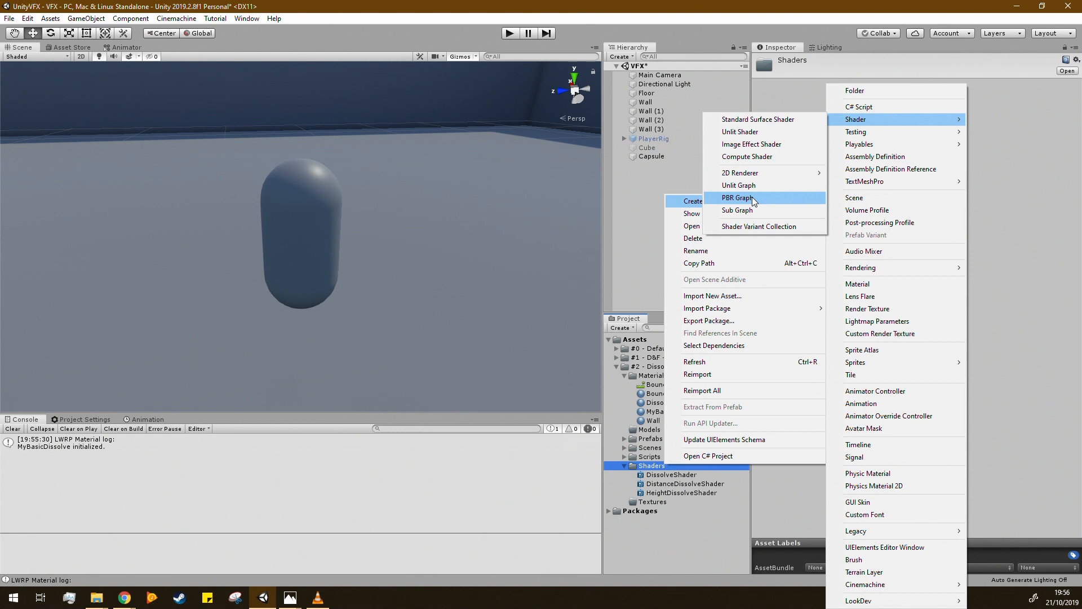
left_click(737, 198)
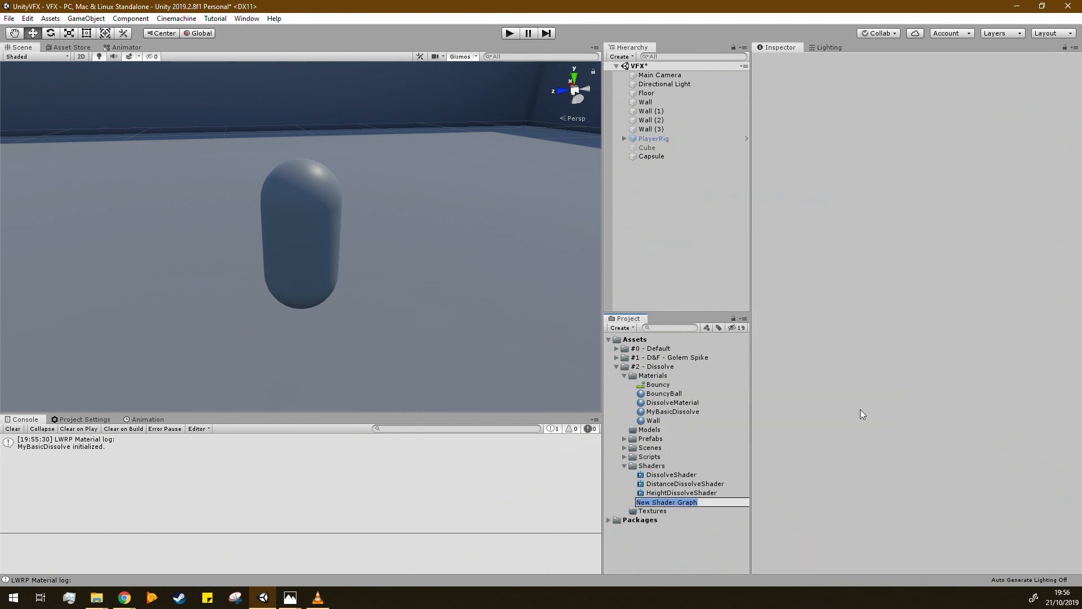
type("MyBasicDissolveShader")
key("Return")
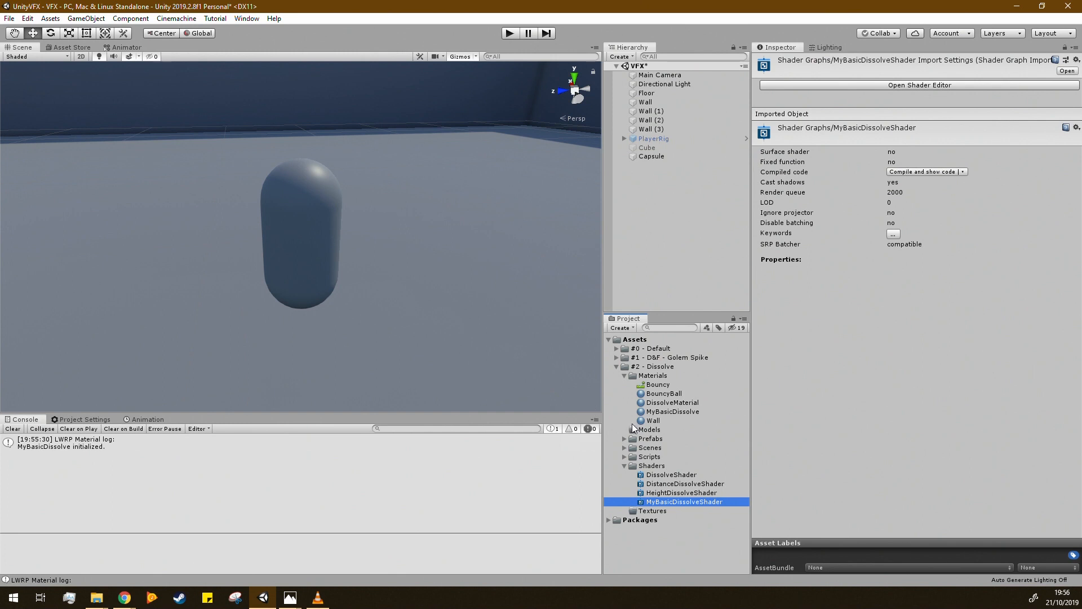
Assign the Shader Graphs/MyBasicDissolveShader shader to the MyBasicDissolve material.
left_click(662, 411)
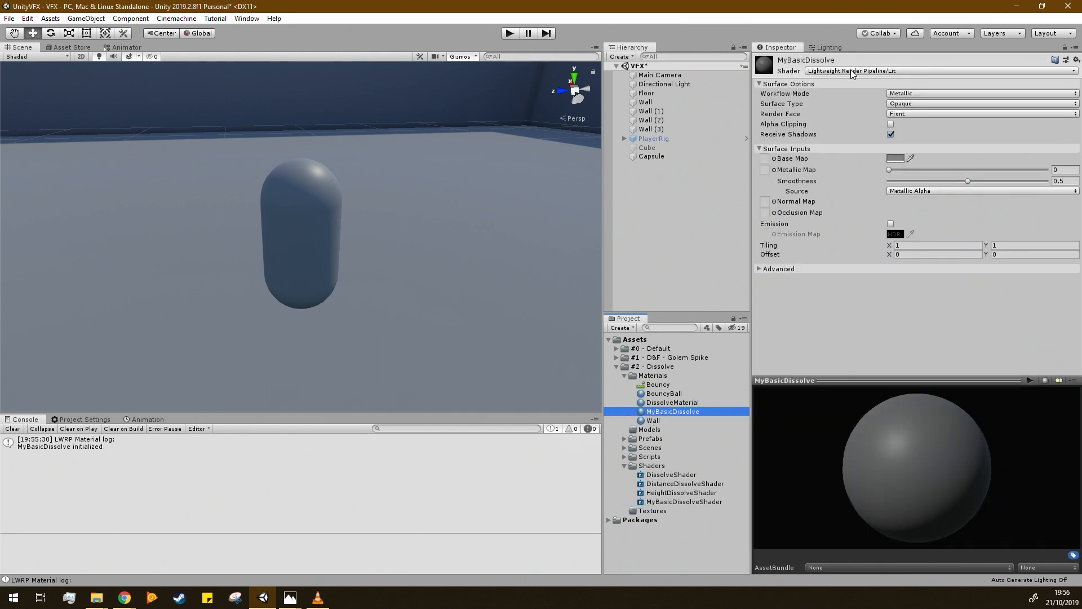
left_click(819, 71)
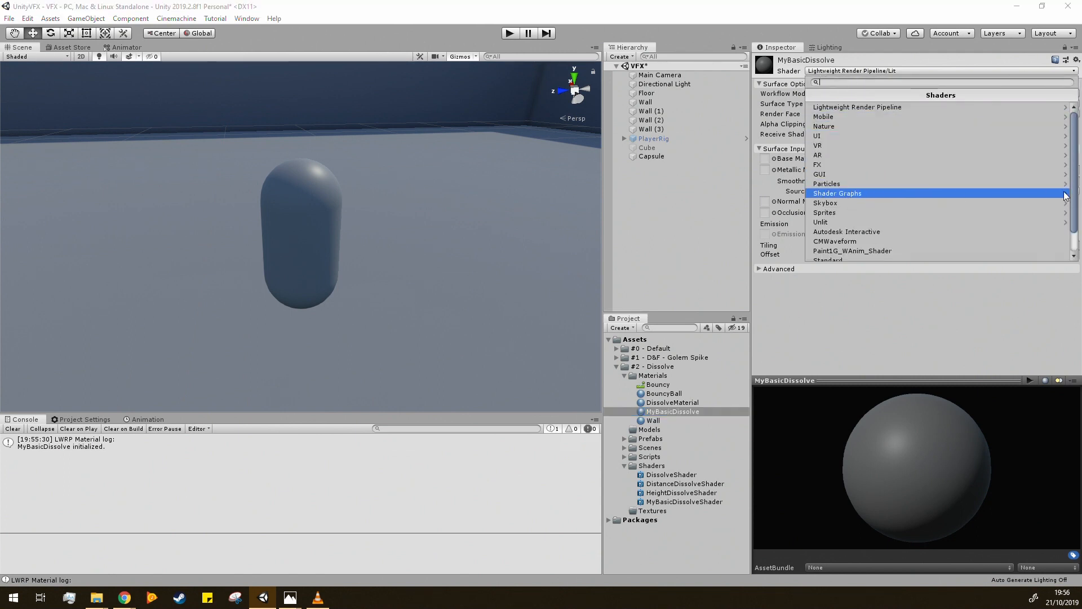
left_click(854, 193)
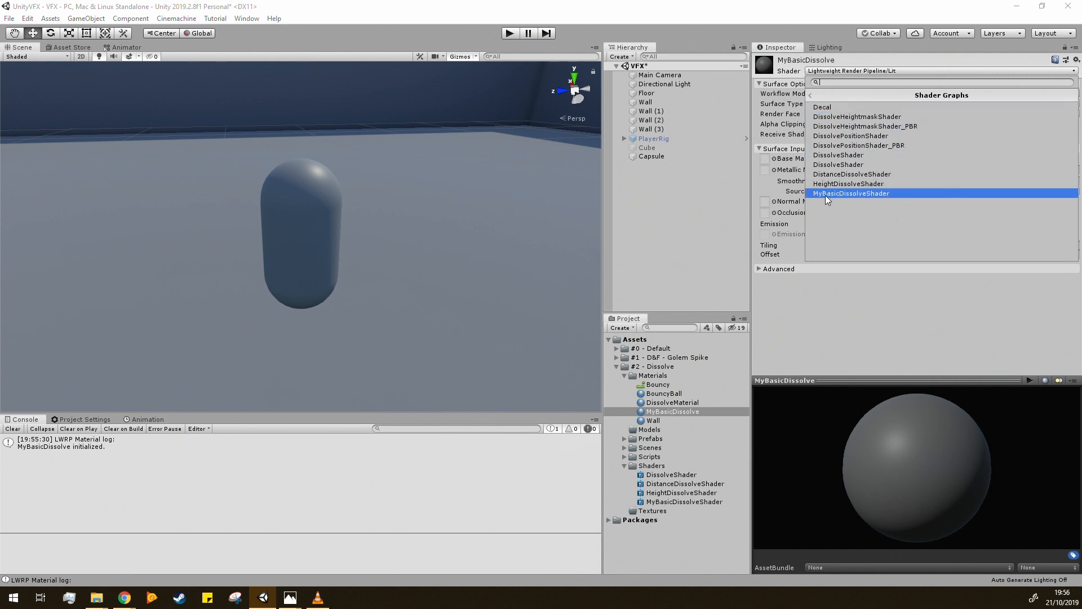
left_click(850, 194)
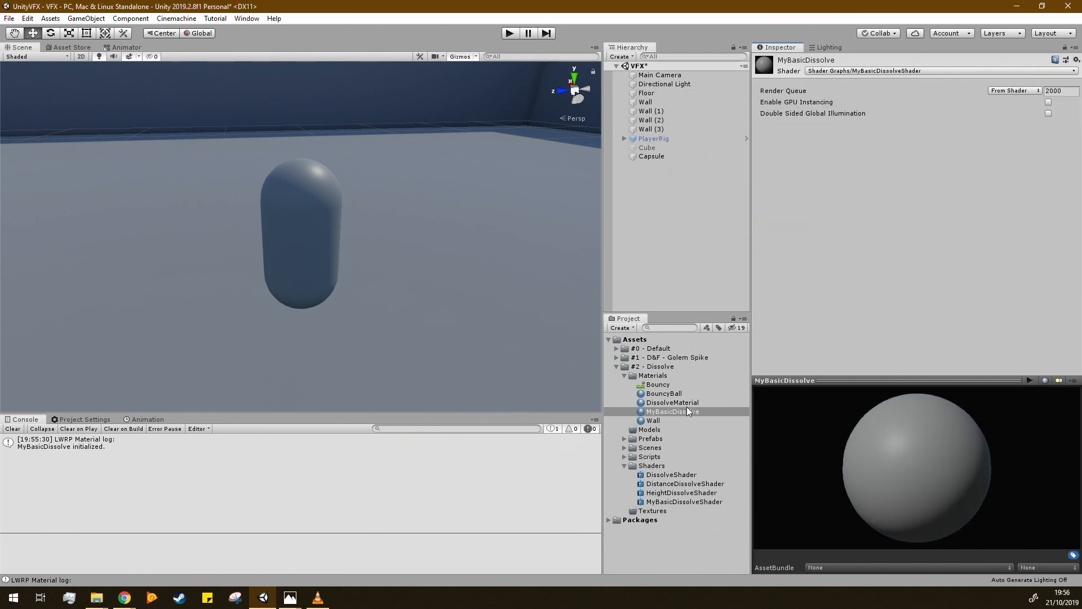
Apply the MyBasicDissolve material to the capsule in the scene and expand the material's settings on the selected capsule.
left_click_drag(678, 412, 299, 224)
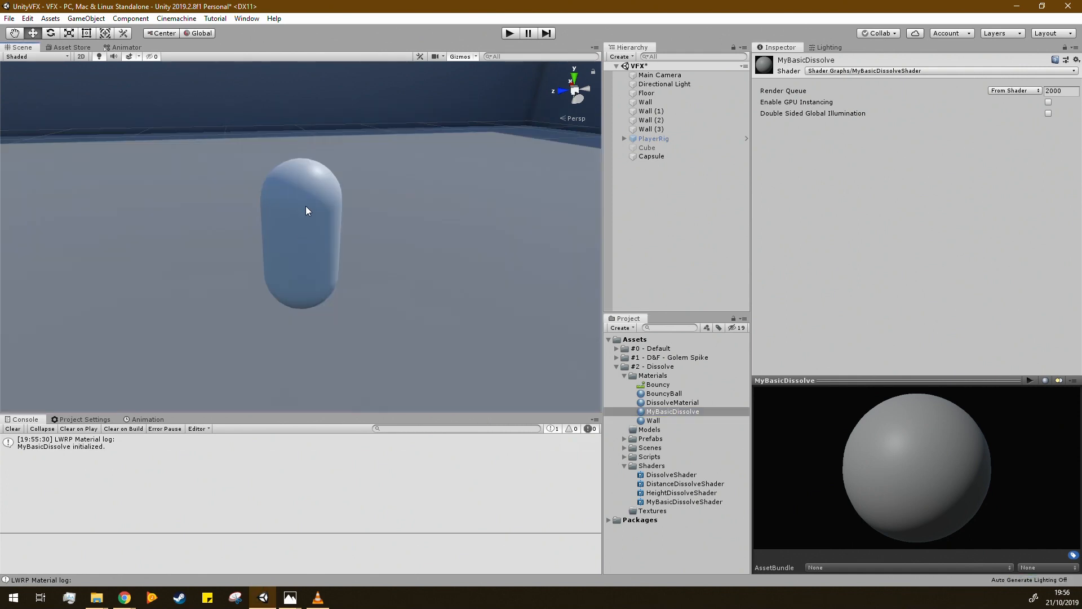
left_click(306, 207)
left_click(757, 411)
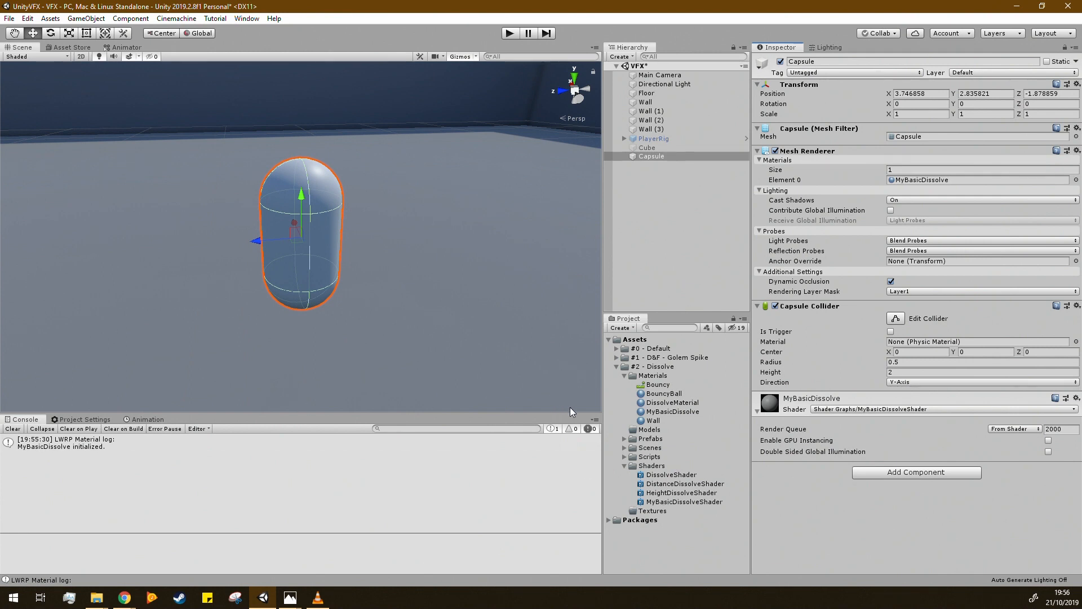
Open the MyBasicDissolveShader graph, switch its main preview mesh to a cube and rotate the preview.
left_click(682, 475)
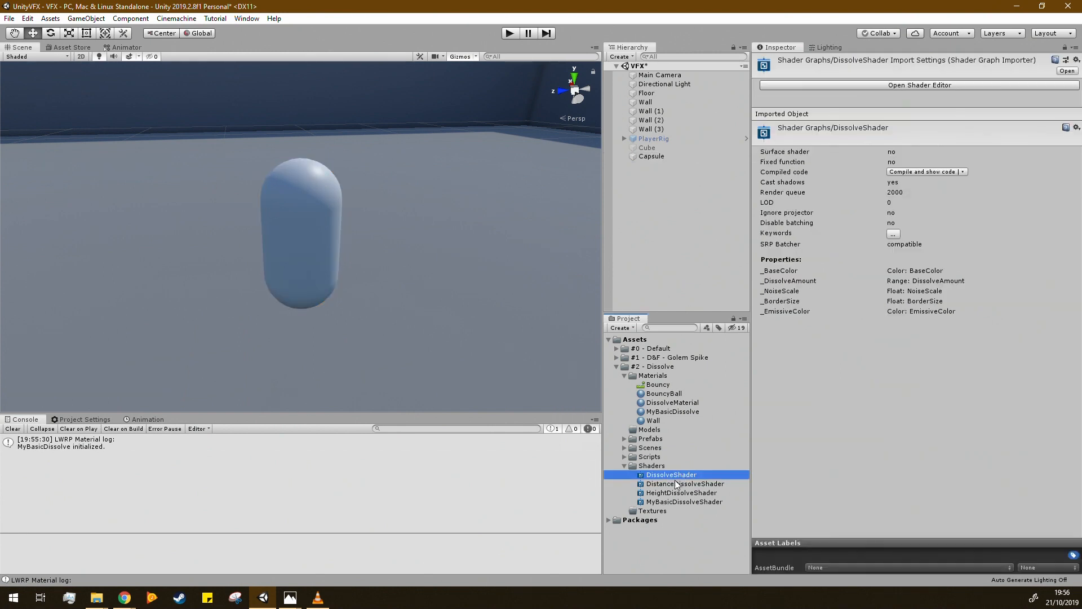
left_click(673, 502)
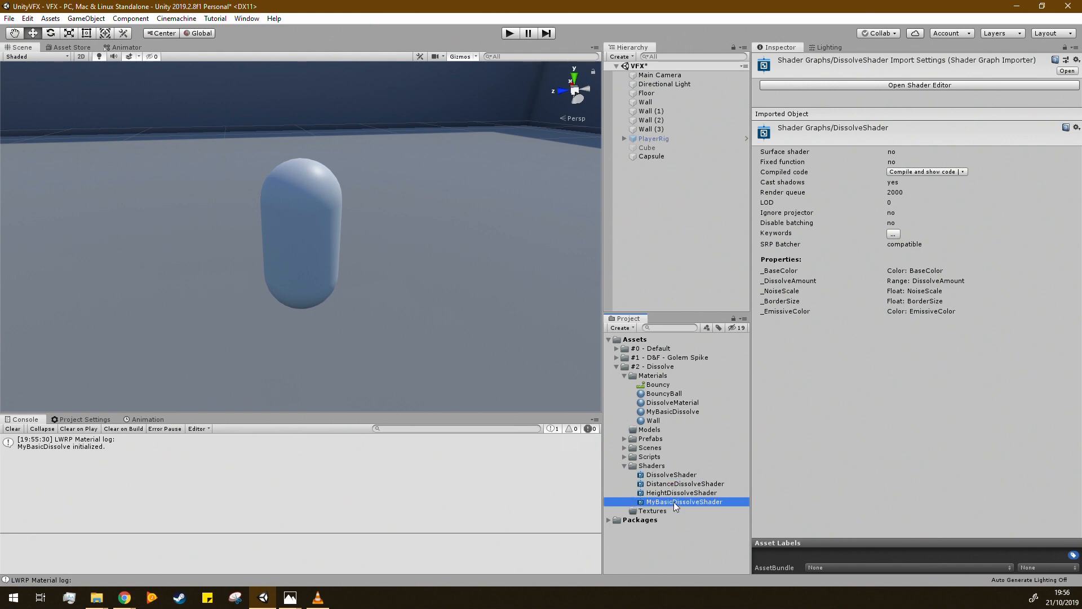
double_click(674, 501)
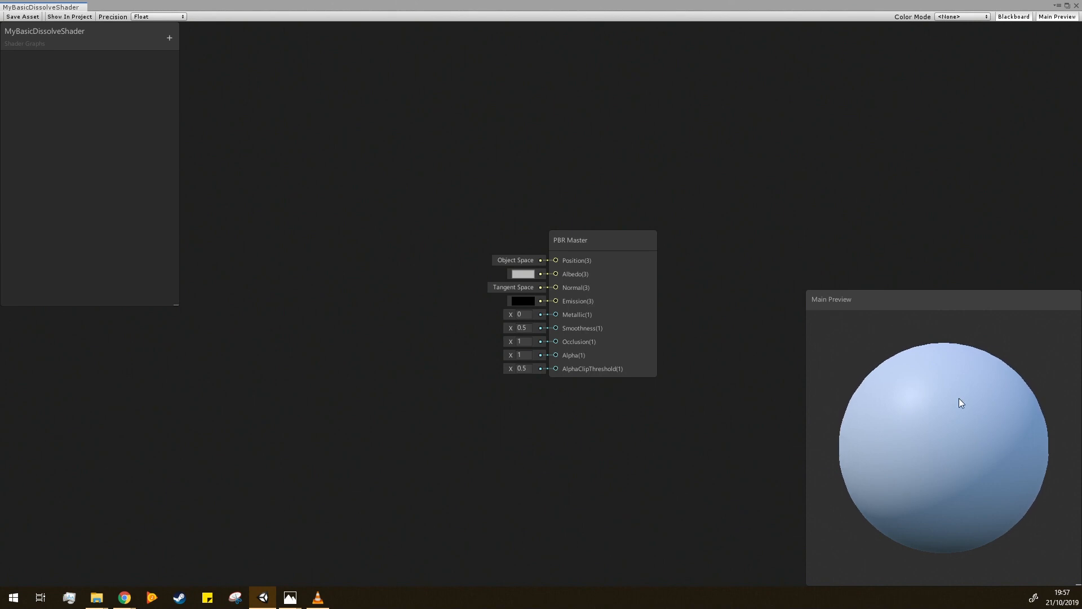
right_click(970, 449)
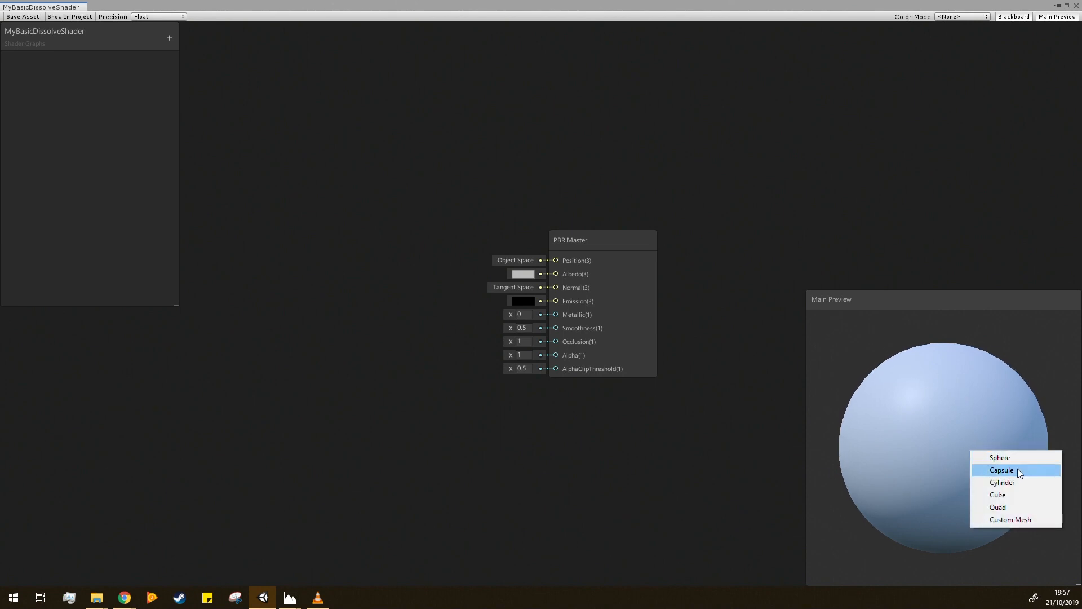
right_click(932, 399)
left_click(978, 442)
left_click_drag(941, 433, 977, 408)
scroll(924, 459, "down", 4)
scroll(924, 459, "up", 2)
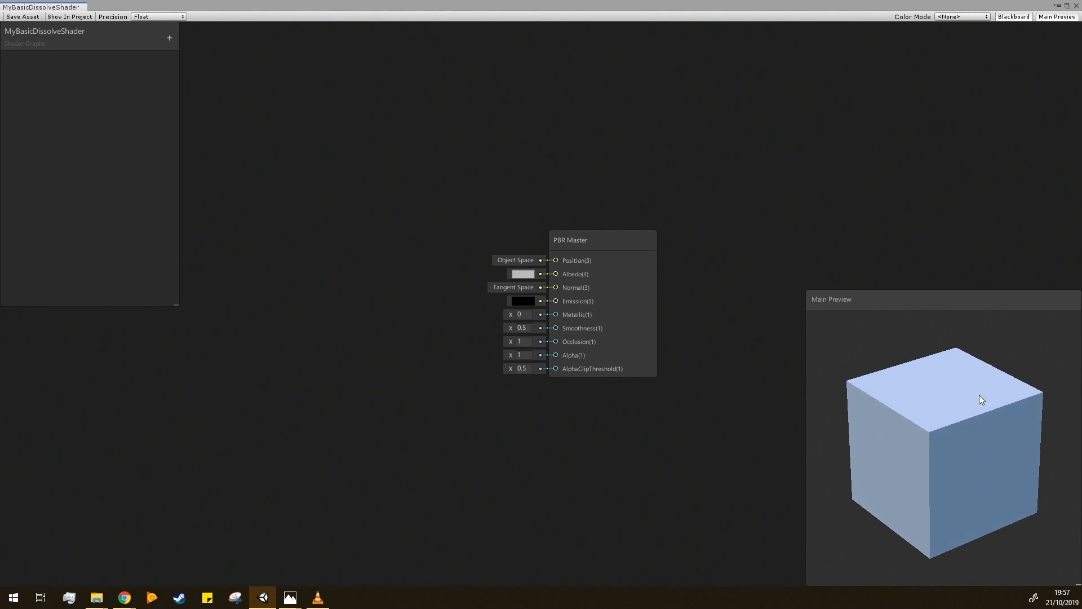
left_click_drag(985, 484, 960, 440)
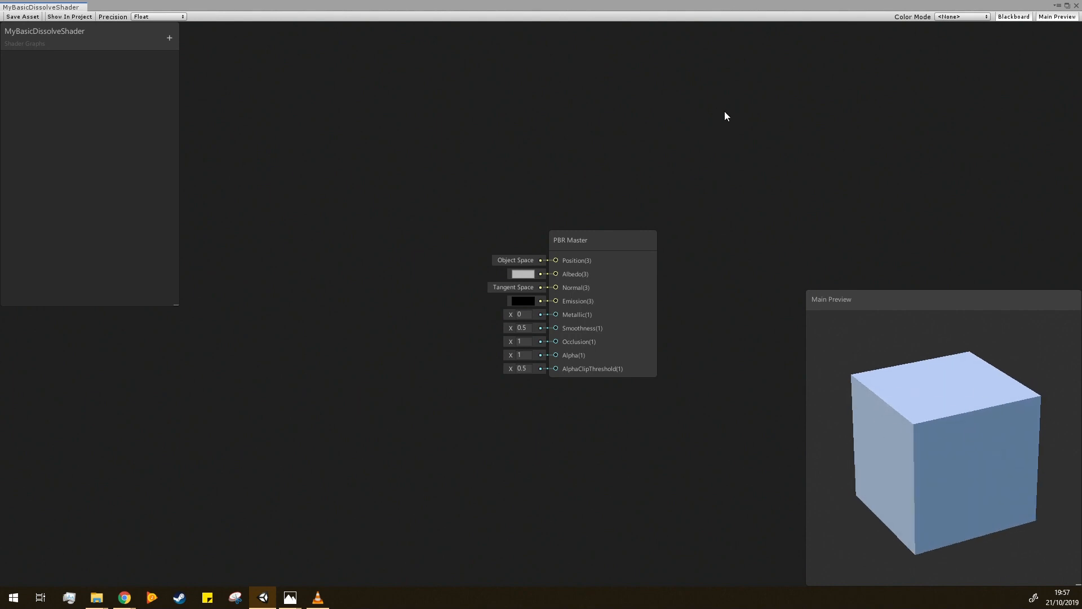
Close the shader graph and set the DissolveMaterial's DissolveAmount to 0.535.
mouse_move(65, 35)
left_mouse_down()
mouse_move(117, 65)
mouse_move(162, 61)
mouse_move(65, 36)
left_mouse_up()
middle_click(37, 7)
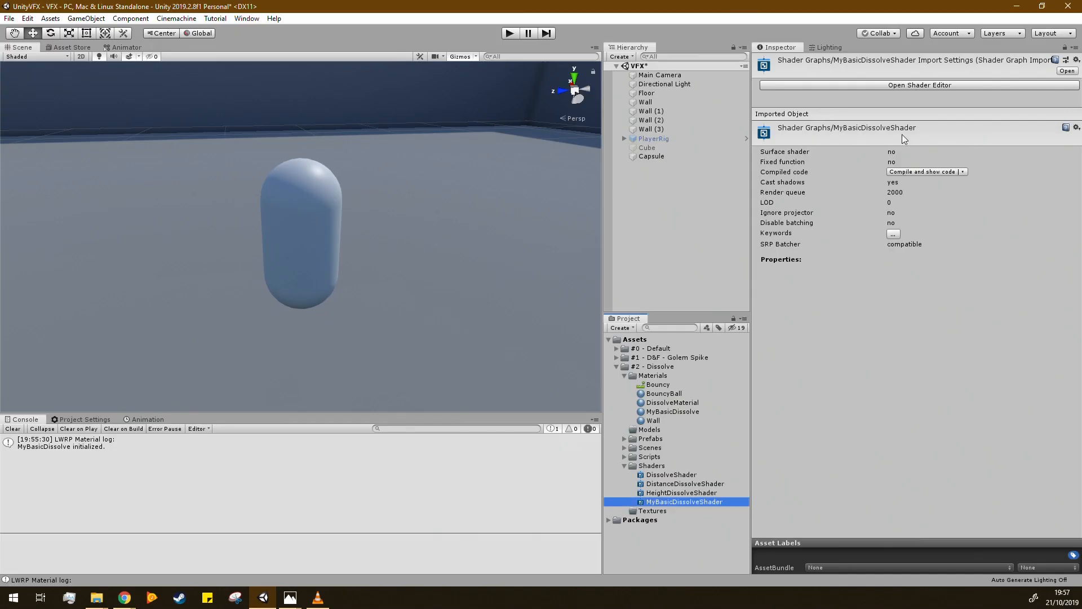
left_click(681, 403)
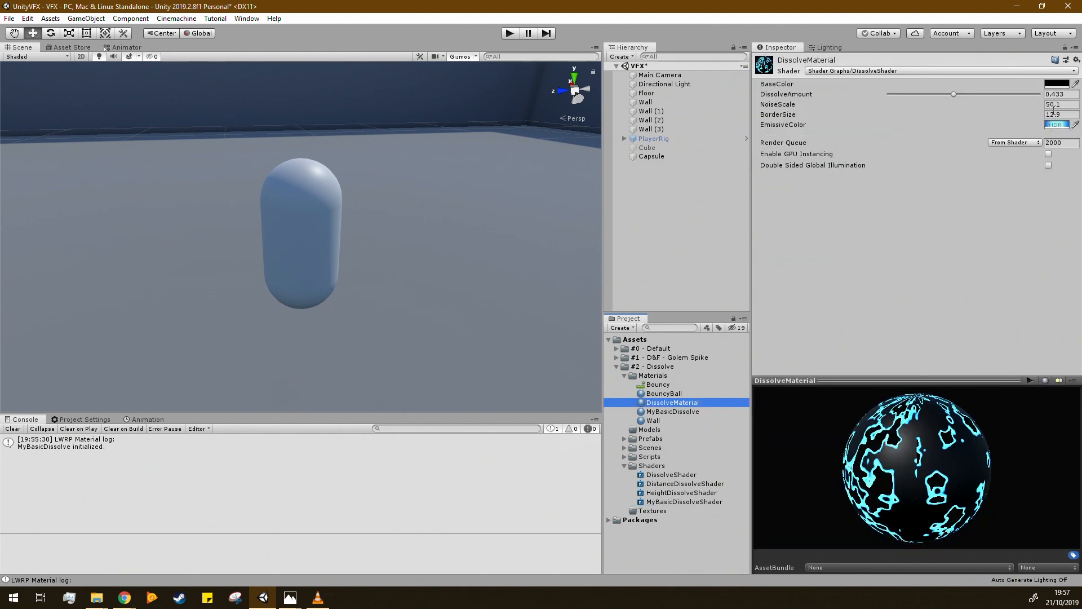
mouse_move(960, 94)
left_mouse_down()
mouse_move(973, 83)
mouse_move(969, 109)
left_mouse_up()
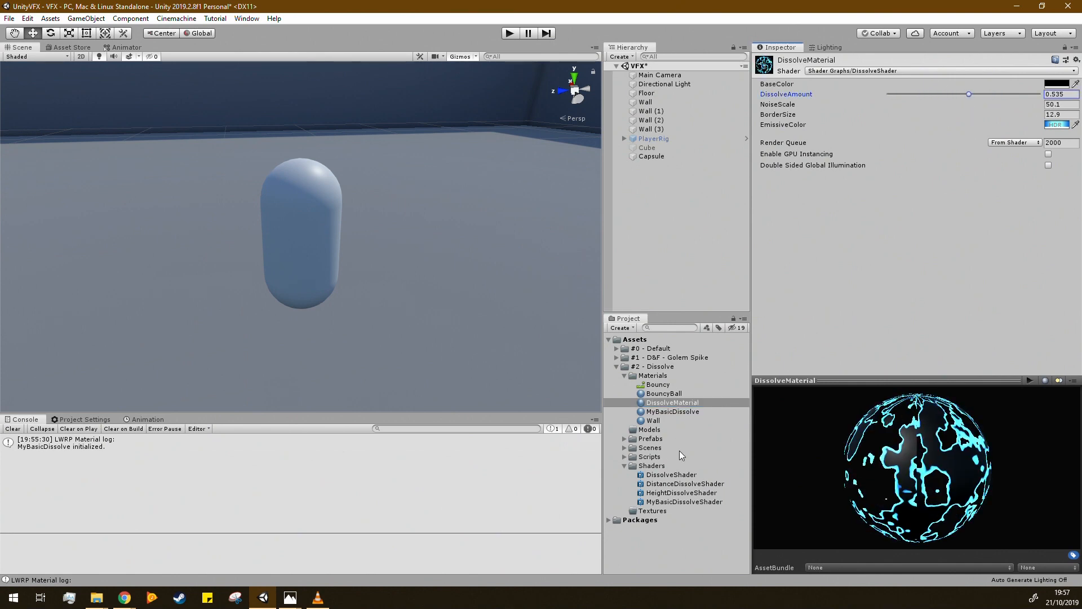
Reopen the MyBasicDissolveShader graph and view the property types available for its blackboard.
double_click(691, 501)
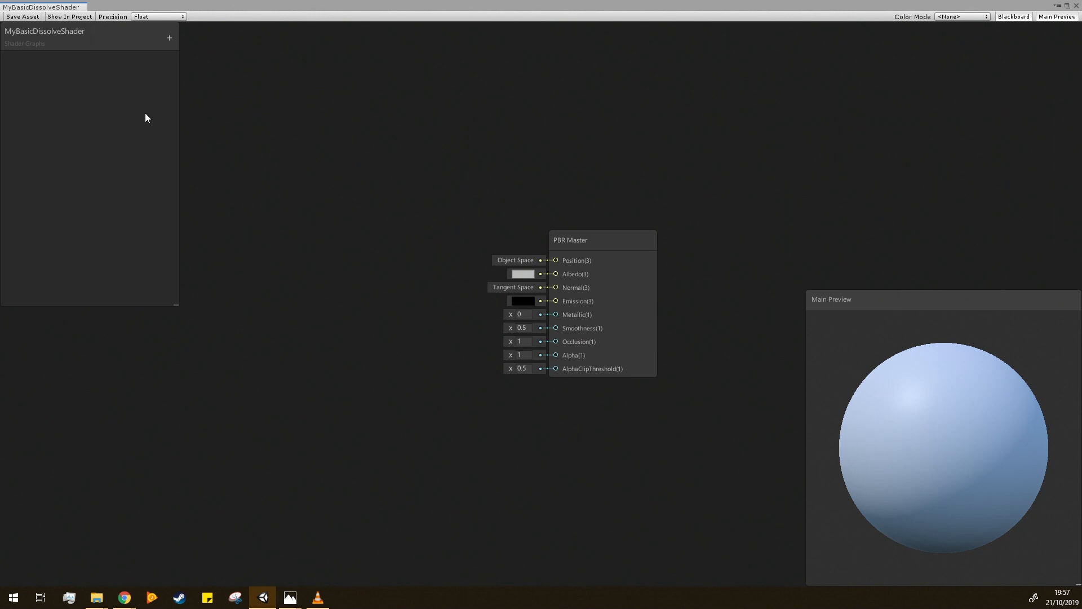
left_click(168, 38)
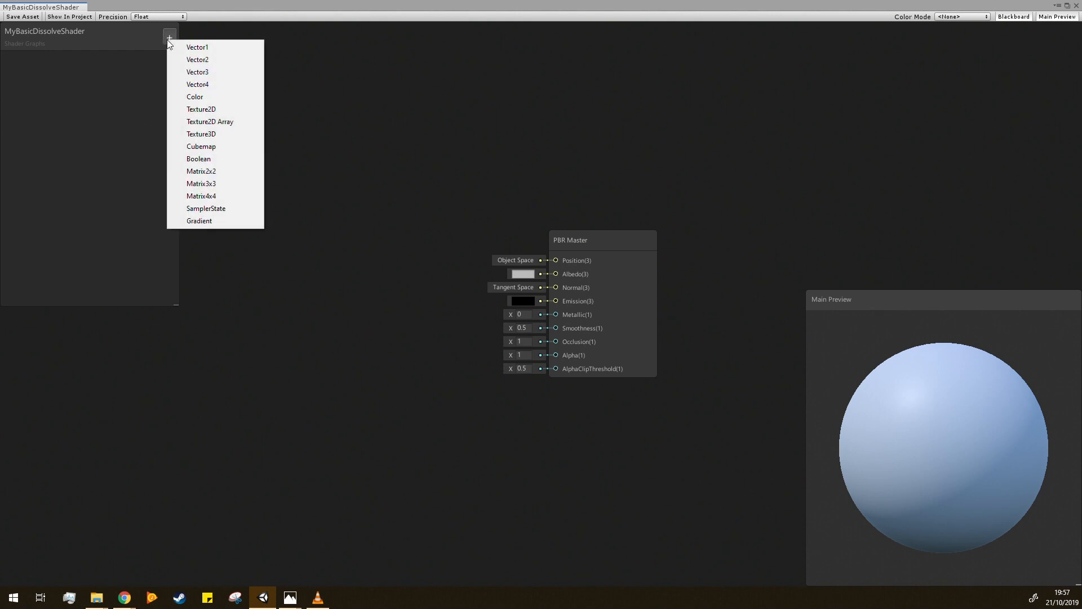
left_click(128, 108)
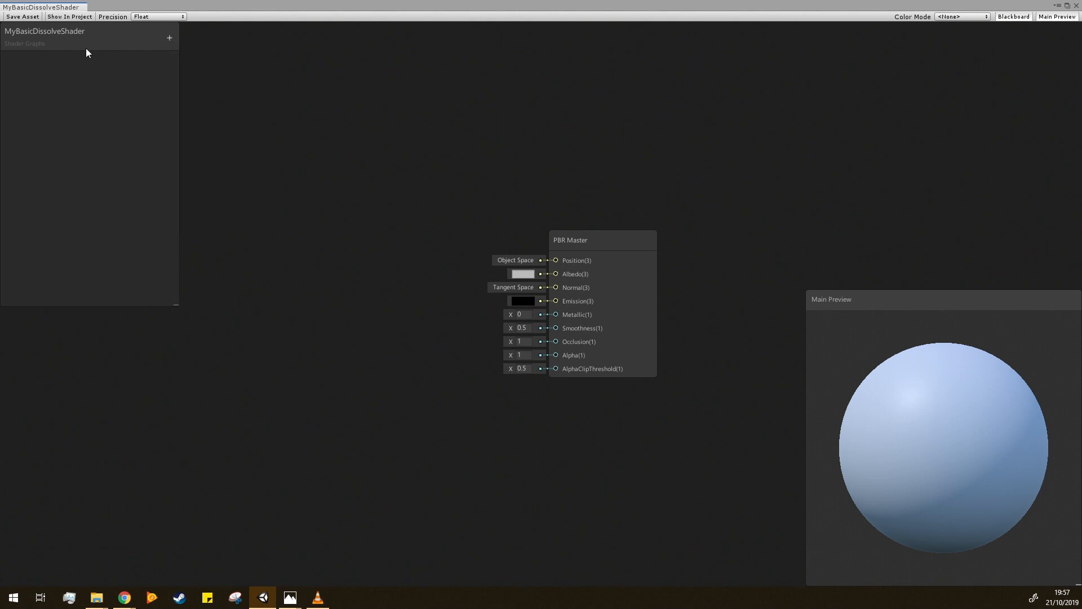
Add a Vector1 property named DissolveAmount with reference _DissolveAmount, in Slider mode ranging from 0 to 1.
left_click(169, 37)
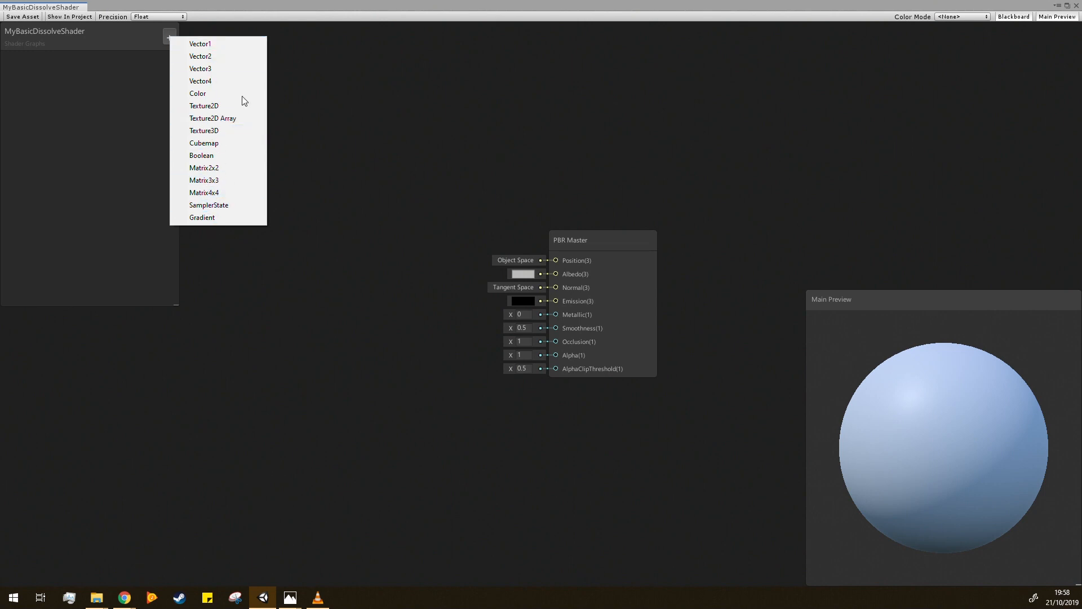
left_click(237, 44)
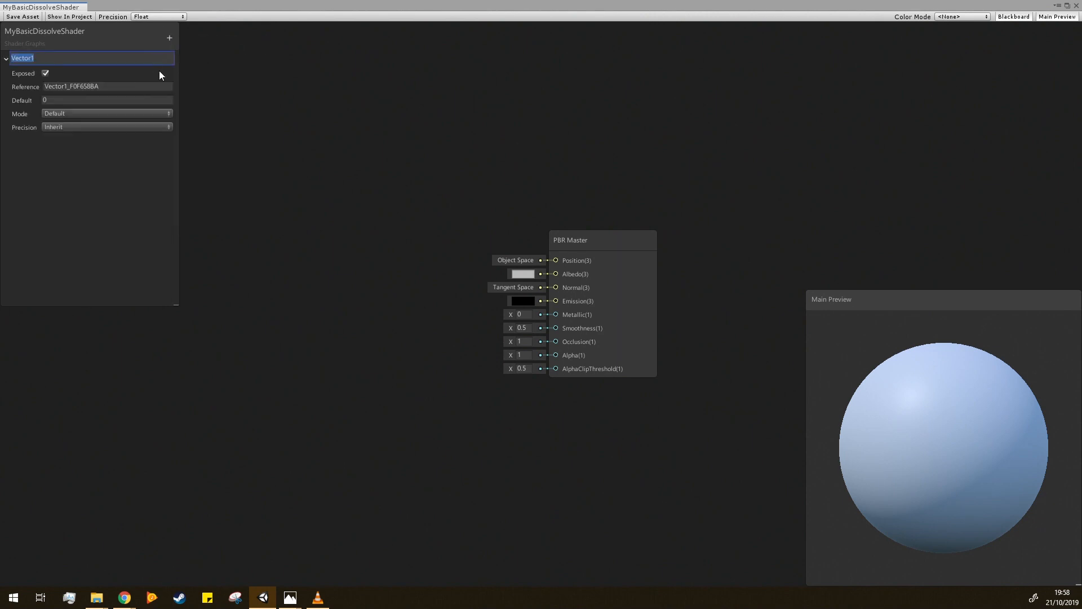
type("DissolveAmount")
key("Return")
left_click(117, 86)
key("BackSpace")
type("_DissolveAmount")
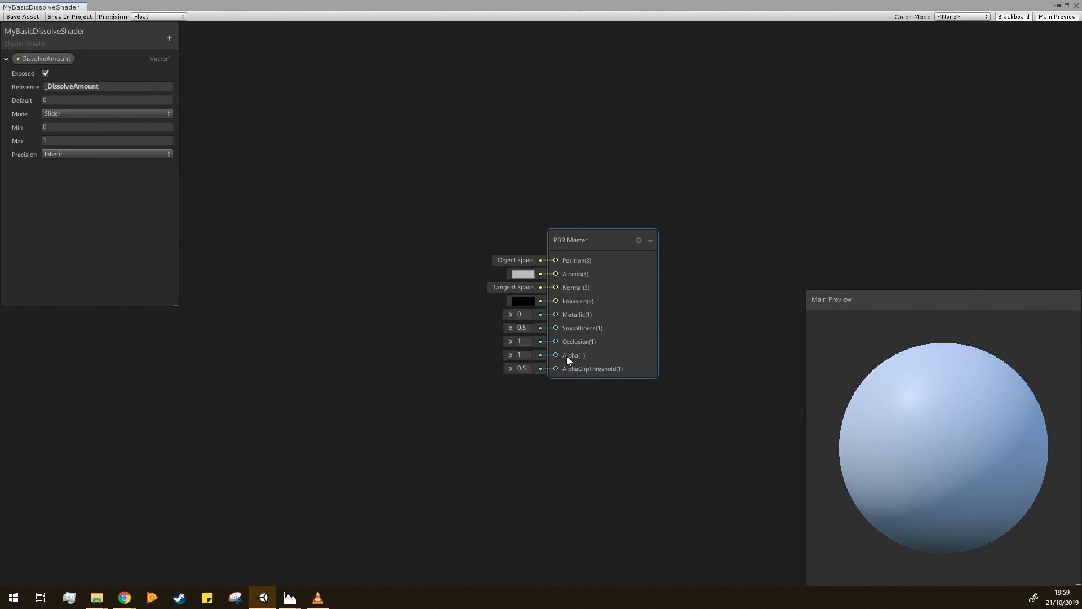
View the PBR Master's settings, then switch the main preview mesh to a quad and tilt the preview slightly.
left_click(639, 240)
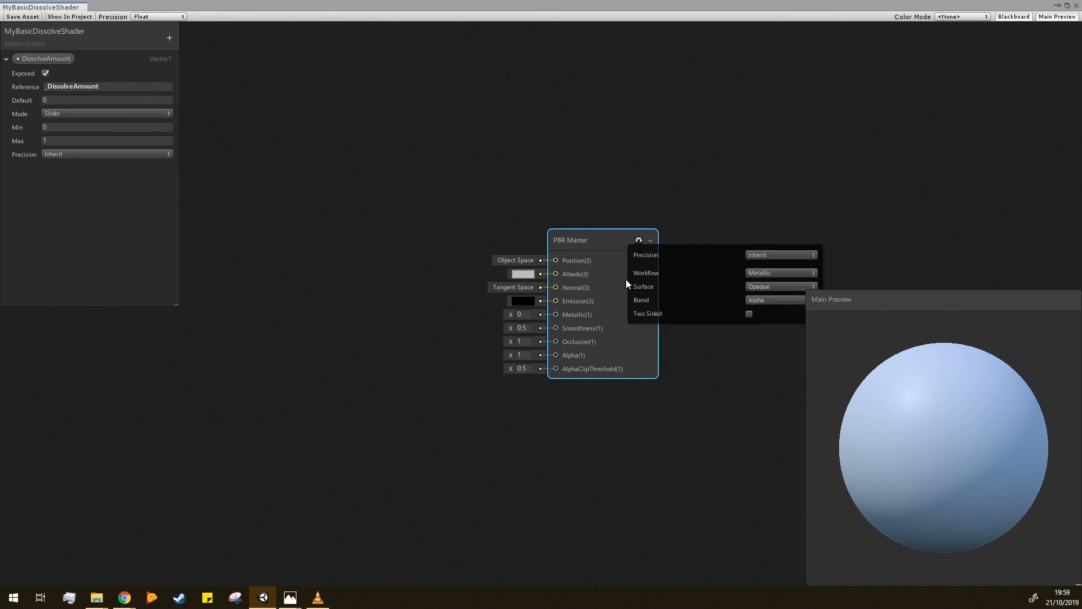
left_click(638, 240)
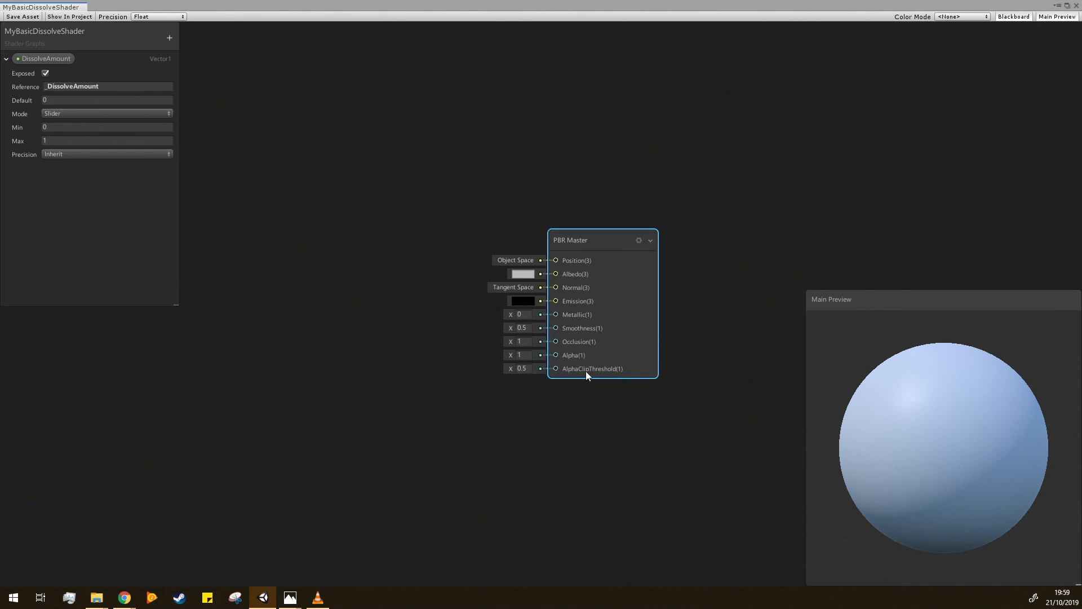
right_click(902, 378)
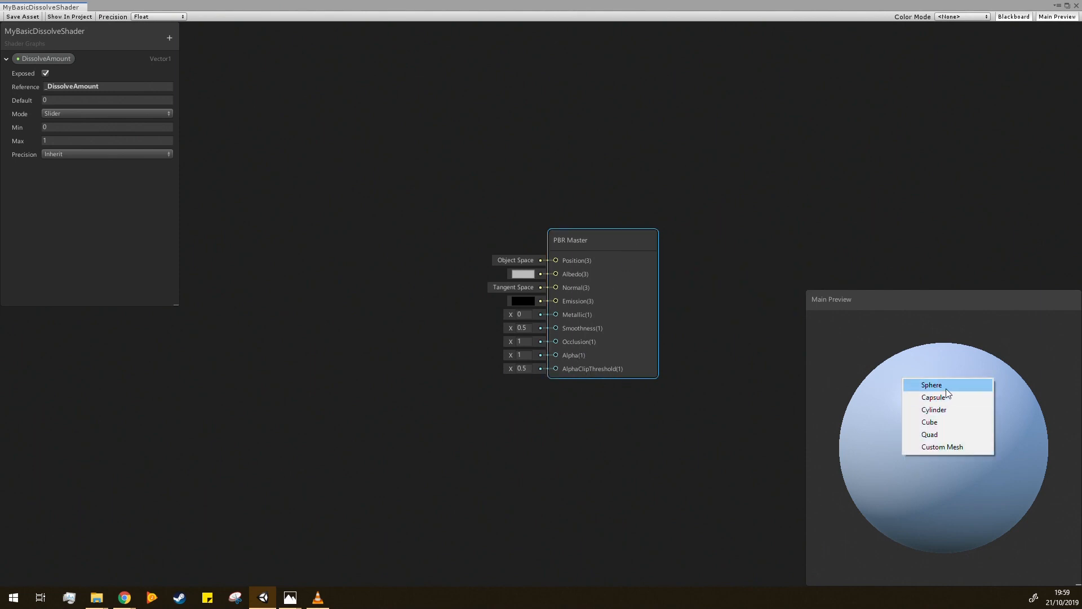
left_click(942, 435)
left_click_drag(944, 421, 930, 395)
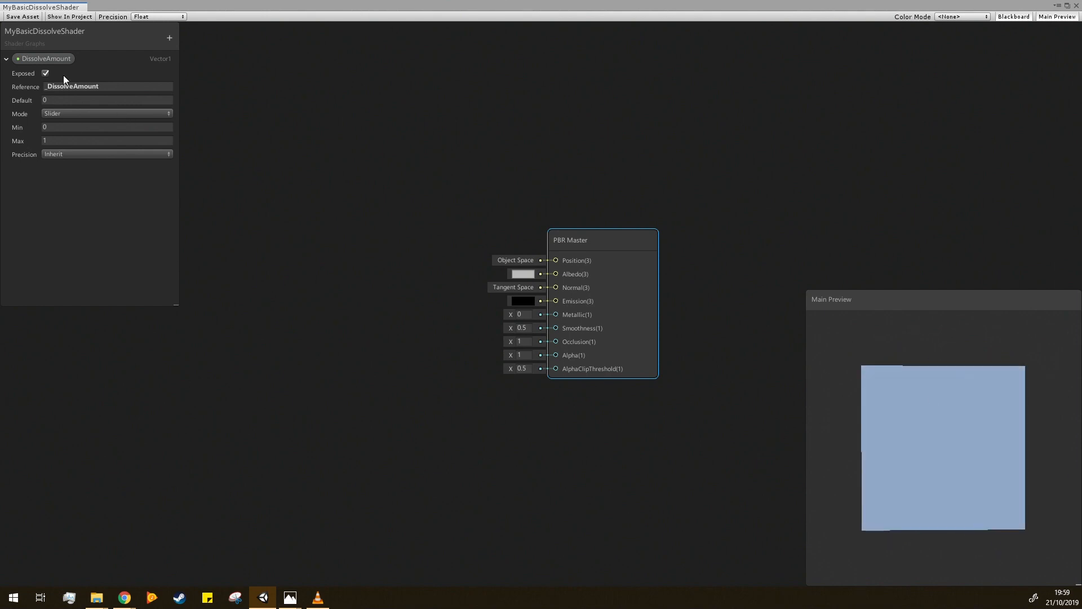
Place a DissolveAmount property node in the graph and connect it to the PBR Master's AlphaClipThreshold.
left_click_drag(47, 59, 565, 370)
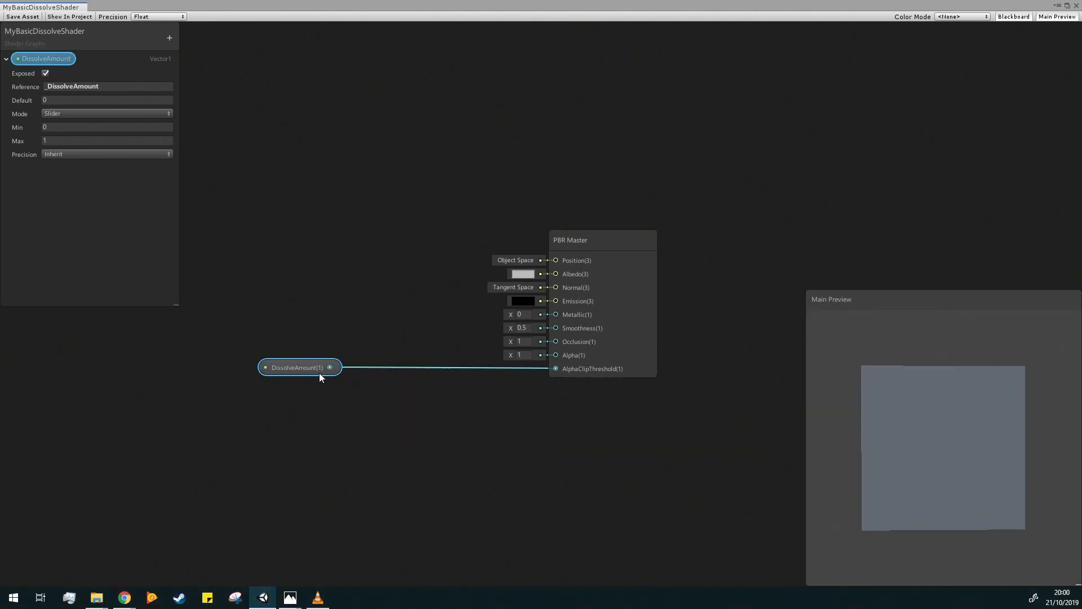
left_click_drag(322, 381, 348, 393)
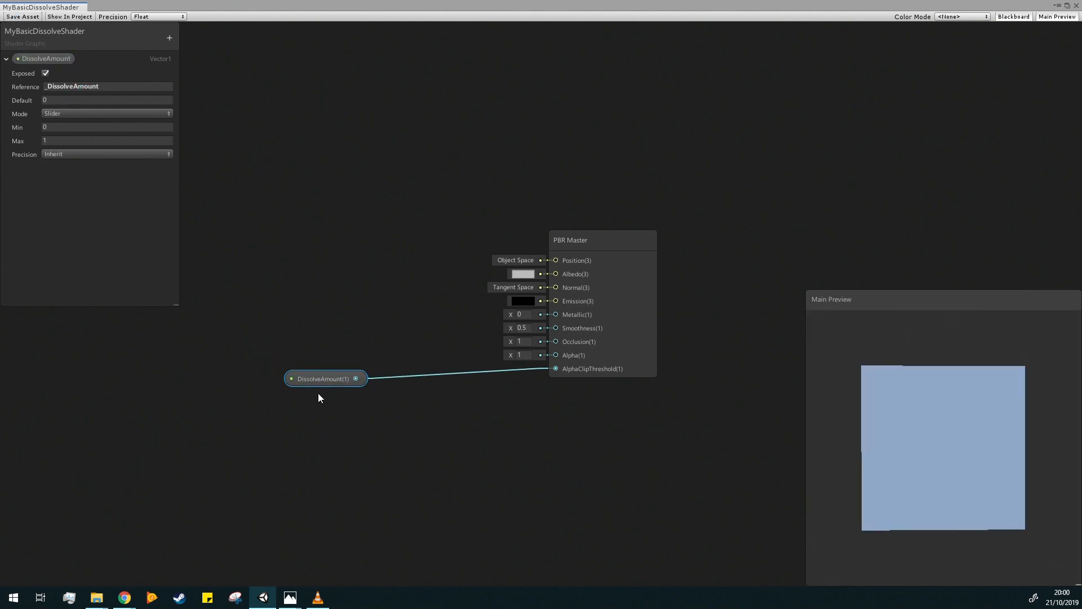
Try DissolveAmount defaults just above the clipping point, including 1.5, settle on a default of 0.99 and reposition its node.
left_click(95, 101)
type("1")
left_click(66, 99)
type(".5")
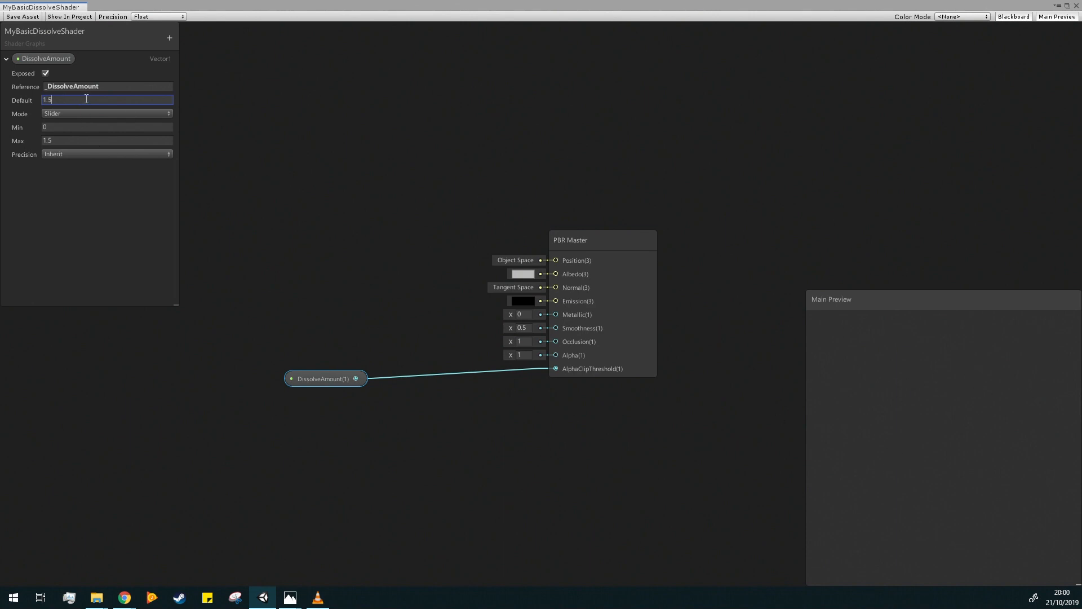
key("BackSpace")
type("001")
left_click(120, 103)
type("0.99")
left_click_drag(322, 373, 371, 410)
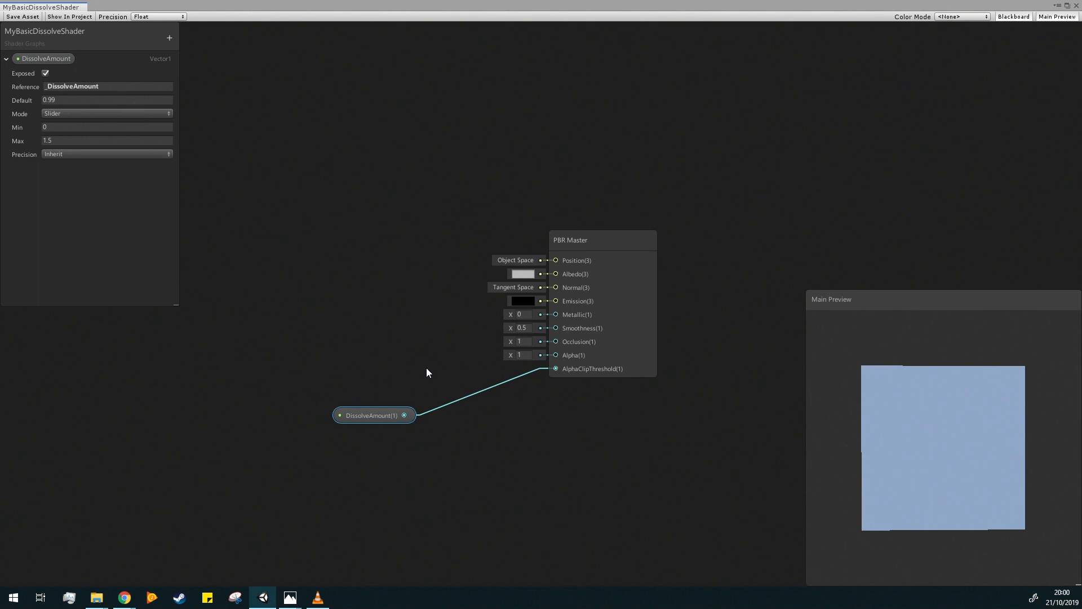
left_click_drag(915, 411, 899, 414)
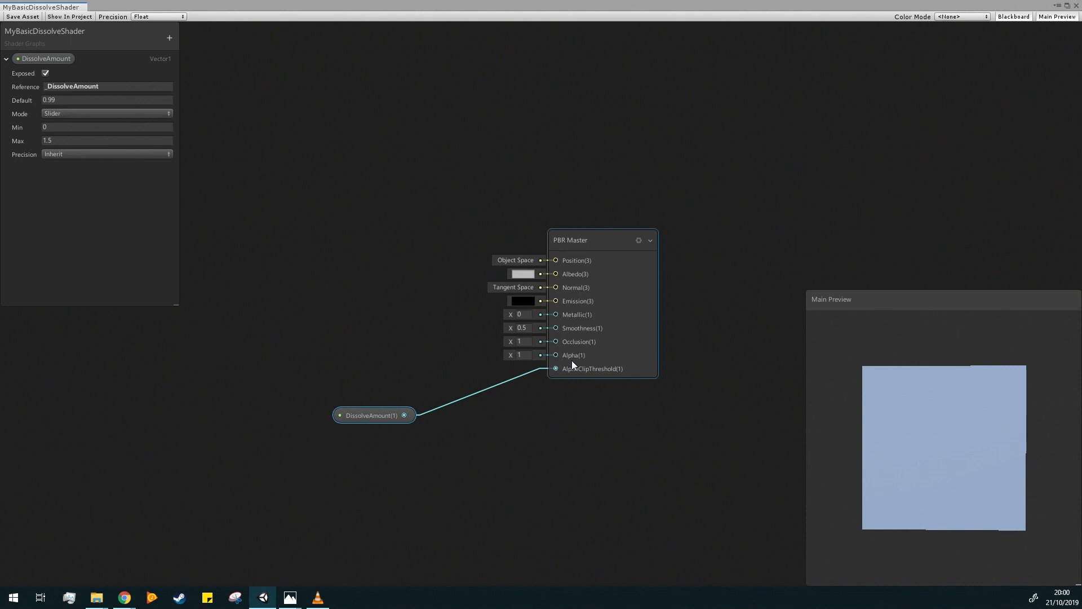
left_click_drag(386, 415, 364, 389)
left_click(363, 372)
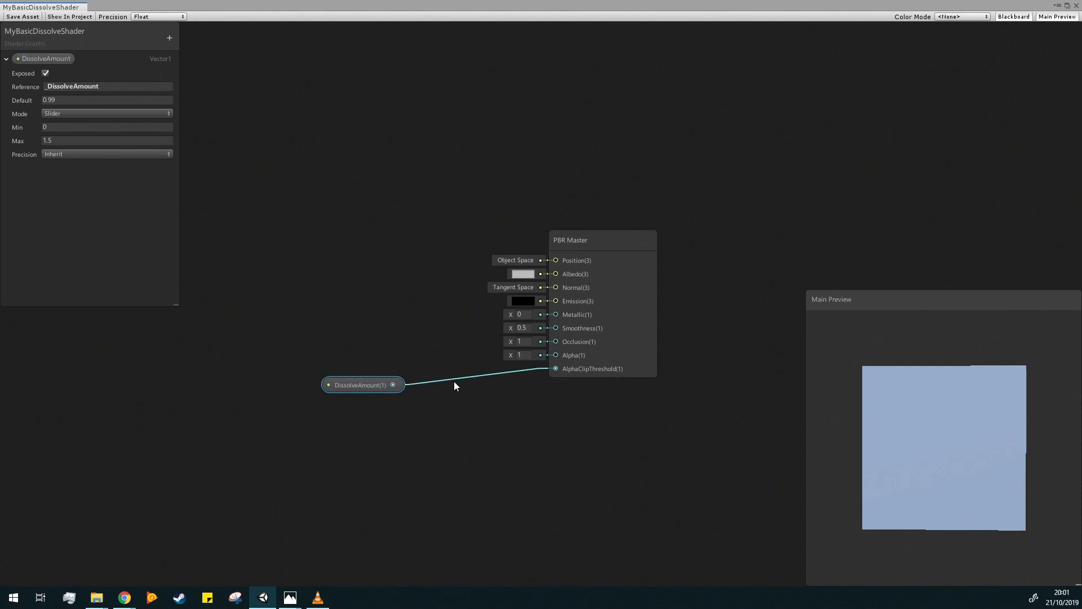
left_click_drag(336, 384, 257, 389)
left_click(193, 201)
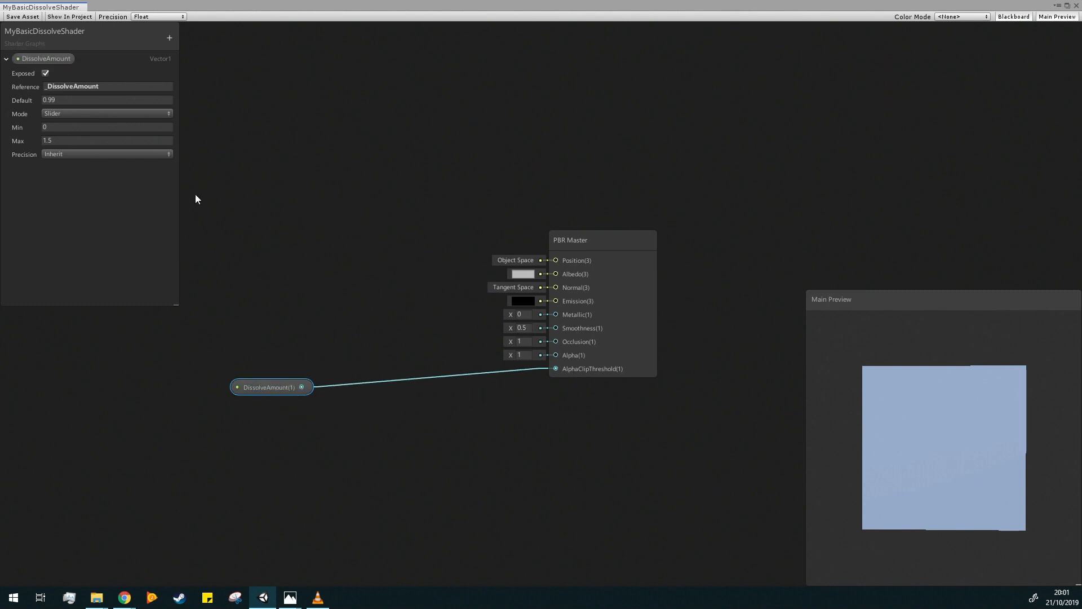
left_click(289, 388)
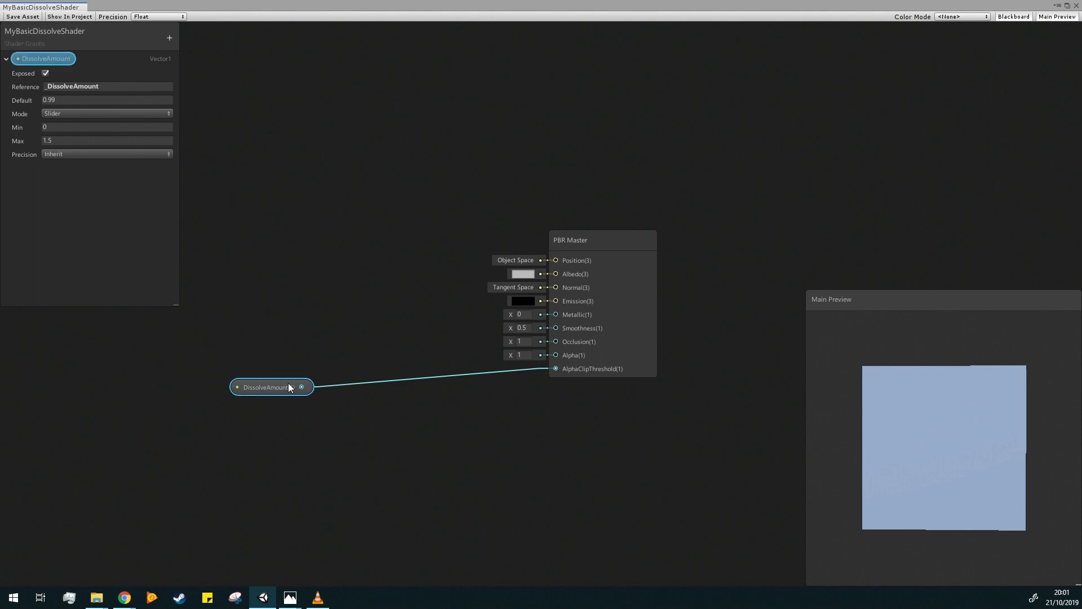
left_click_drag(289, 383, 277, 364)
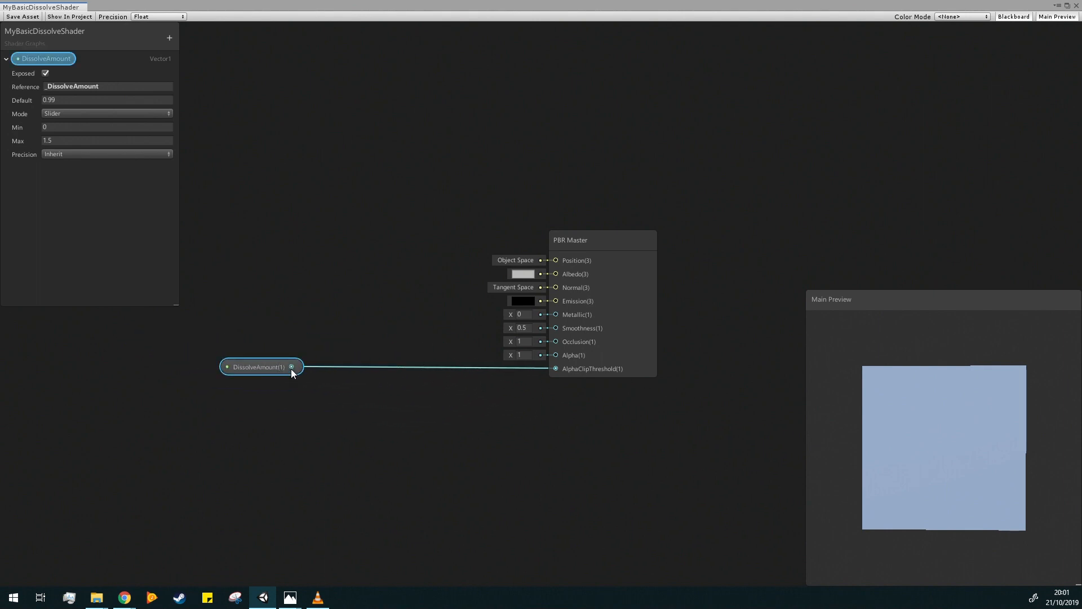
Delete the connection between DissolveAmount and AlphaClipThreshold and place the DissolveAmount node well away from the PBR Master.
left_click_drag(262, 367, 290, 370)
right_click(355, 373)
left_click(387, 379)
left_click_drag(292, 377, 161, 374)
middle_click_drag(249, 384, 466, 310)
left_click_drag(372, 282, 318, 216)
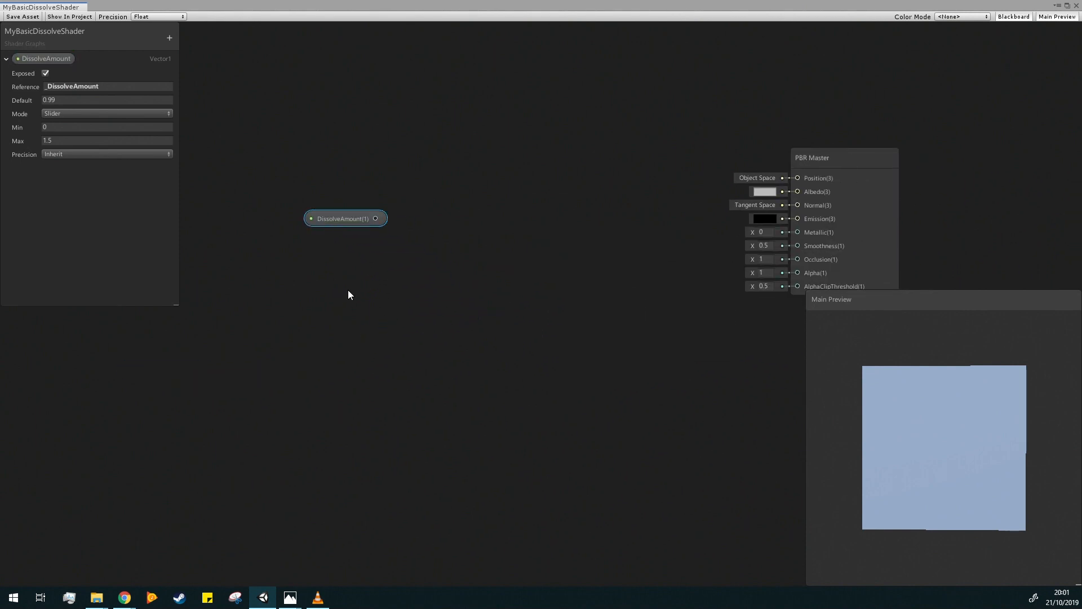
Add a Simple Noise node and place it just below the DissolveAmount node.
right_click(348, 291)
left_click(386, 297)
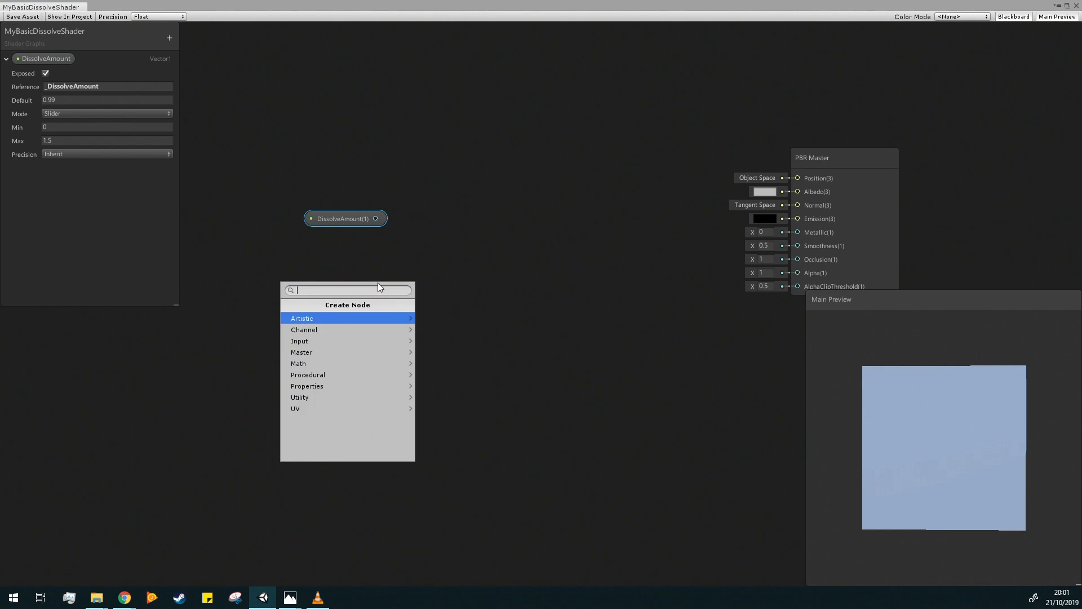
type("noise")
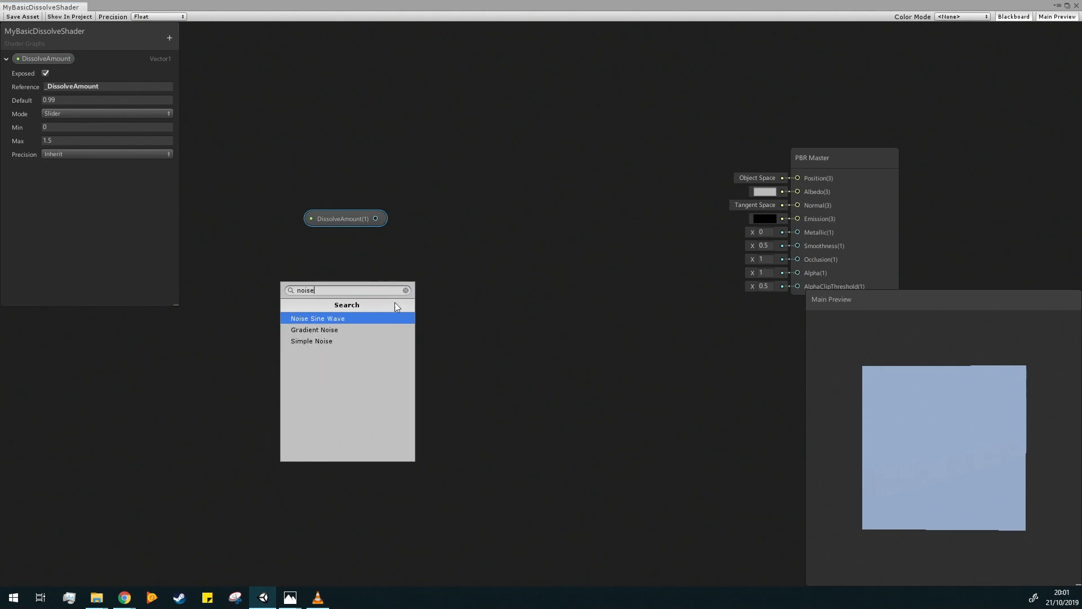
left_click(327, 341)
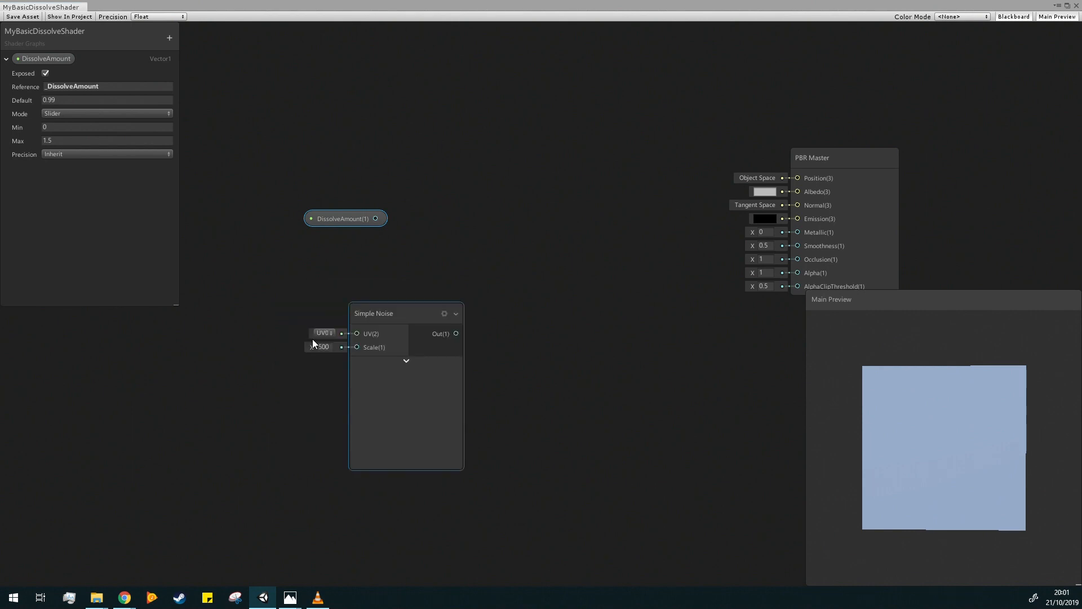
left_click_drag(398, 313, 337, 264)
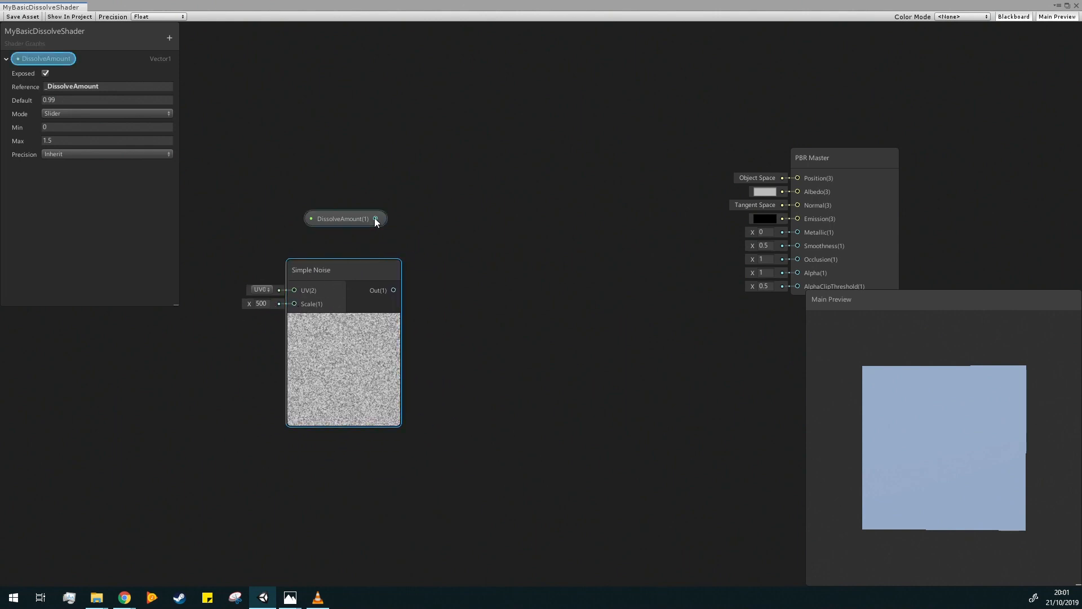
middle_click_drag(534, 285, 483, 288)
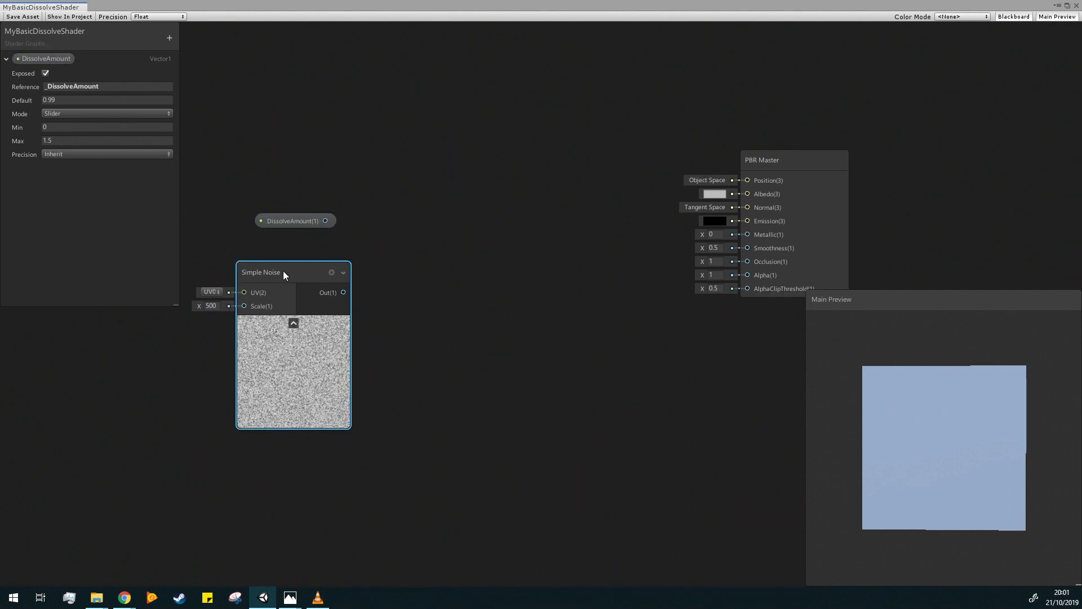
left_click_drag(283, 271, 324, 261)
Set the Simple Noise scale to about 67.8 and connect its output to the PBR Master's AlphaClipThreshold.
left_click(255, 301)
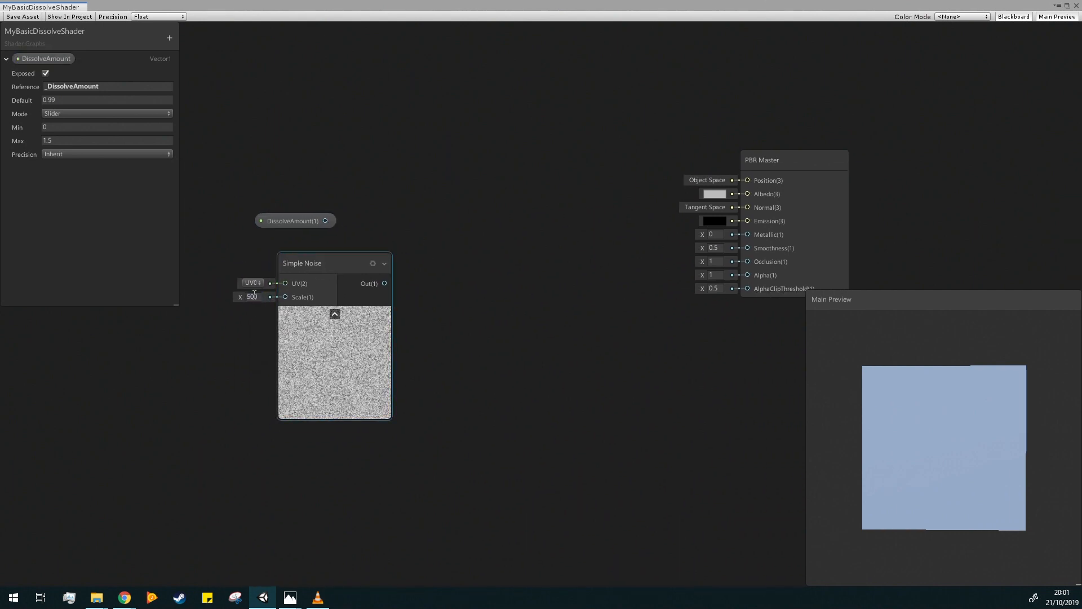
left_click_drag(237, 296, 214, 302)
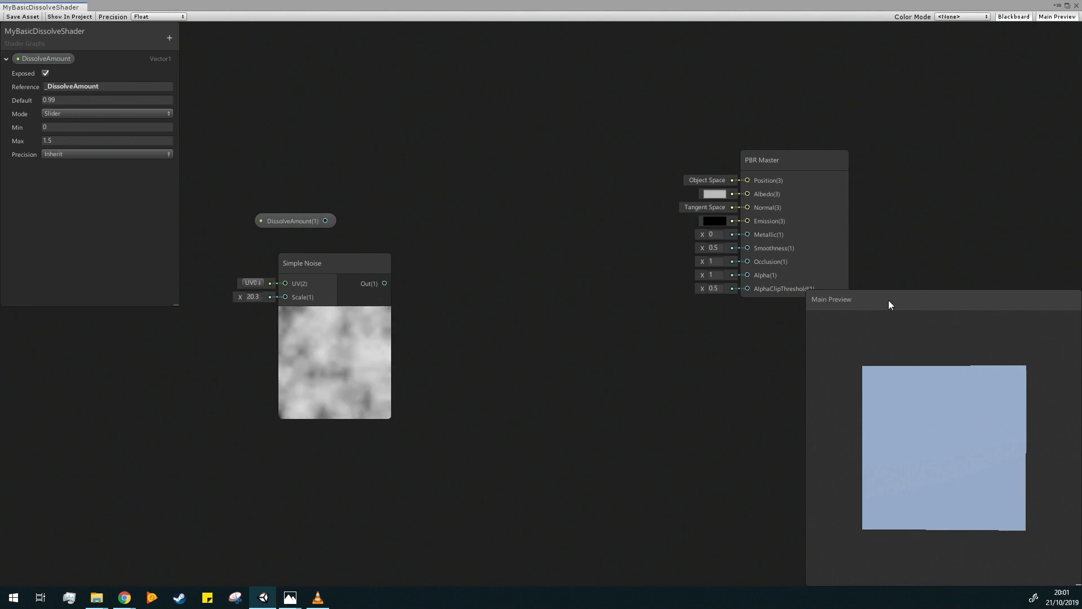
left_click_drag(939, 305, 948, 307)
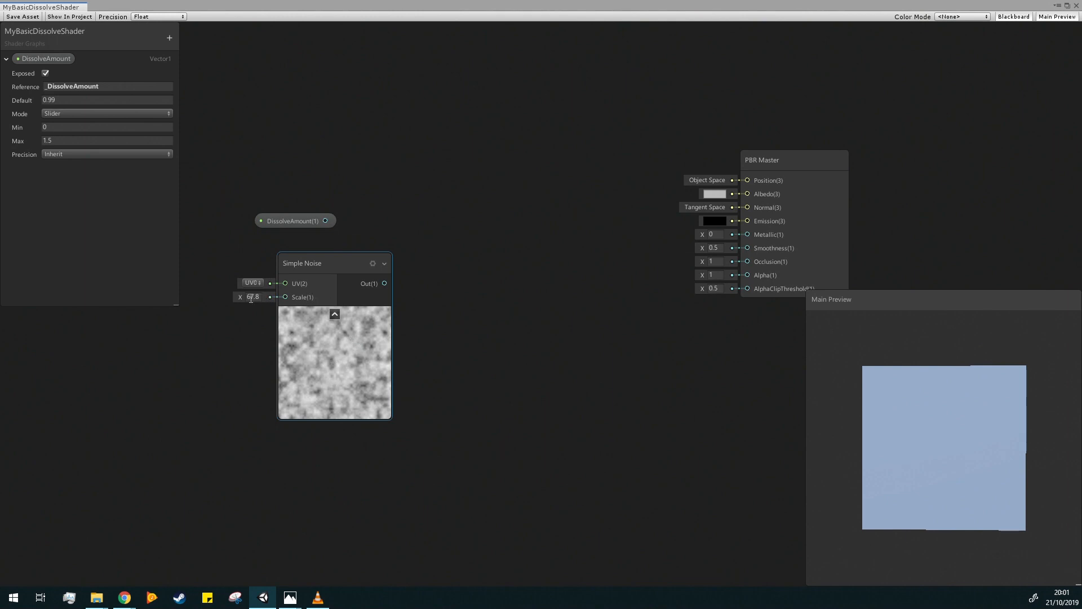
left_click_drag(385, 283, 750, 288)
mouse_move(934, 415)
left_mouse_down()
mouse_move(891, 452)
mouse_move(1016, 405)
mouse_move(944, 414)
left_mouse_up()
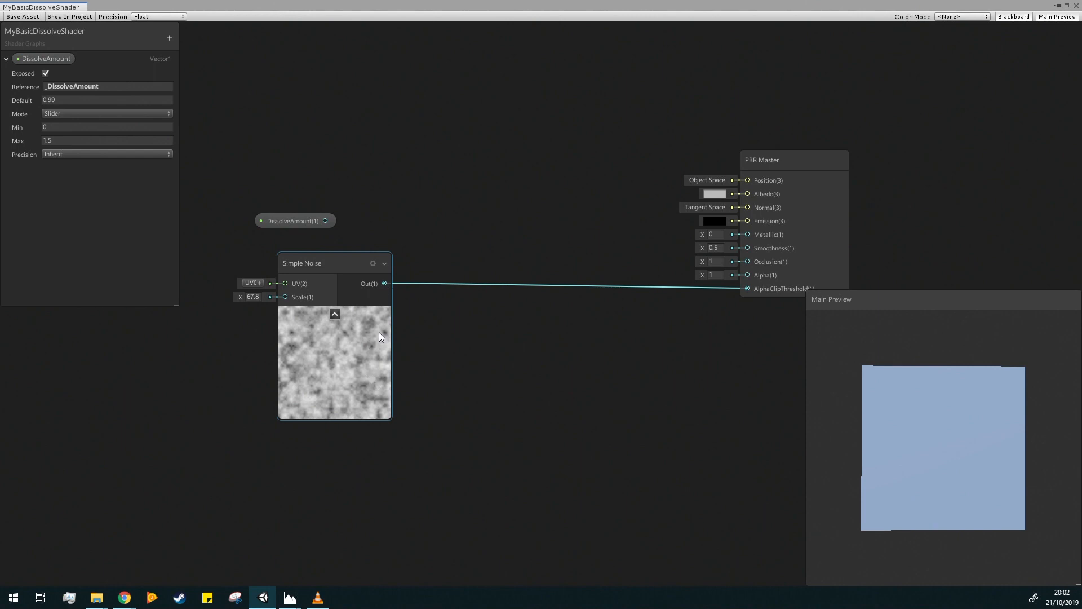
Add an Add node beside the Simple Noise node and feed the noise output into its B input.
left_click_drag(309, 220, 436, 243)
right_click(435, 241)
left_click(461, 246)
type("add")
left_click(407, 266)
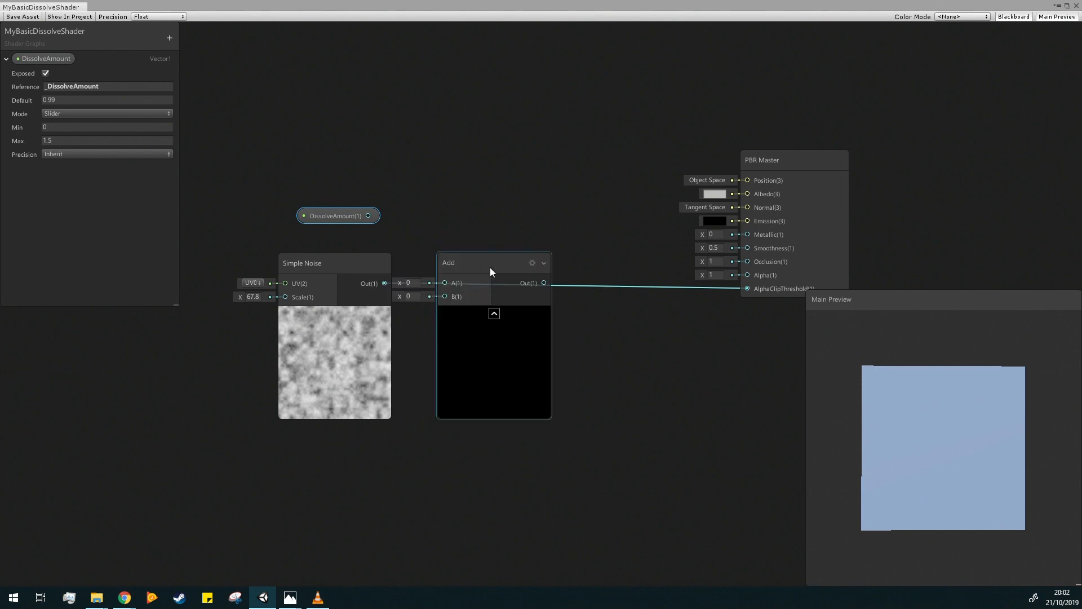
left_click_drag(384, 284, 466, 263)
Set the Add node's A input to 0.1 and connect its output to AlphaClipThreshold.
left_click(438, 249)
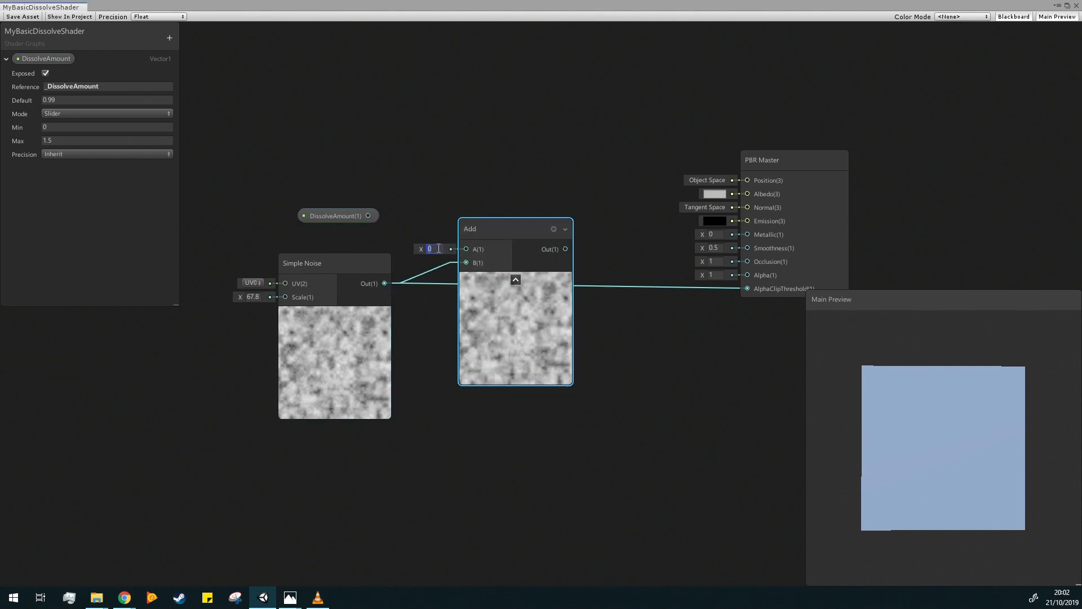
type("0.1")
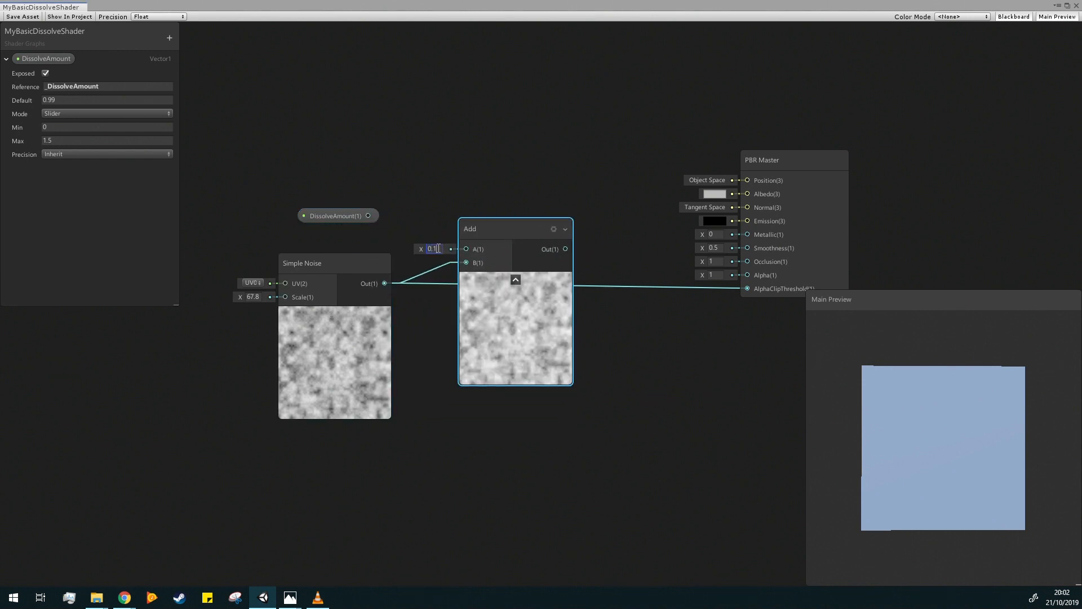
left_click_drag(566, 250, 747, 289)
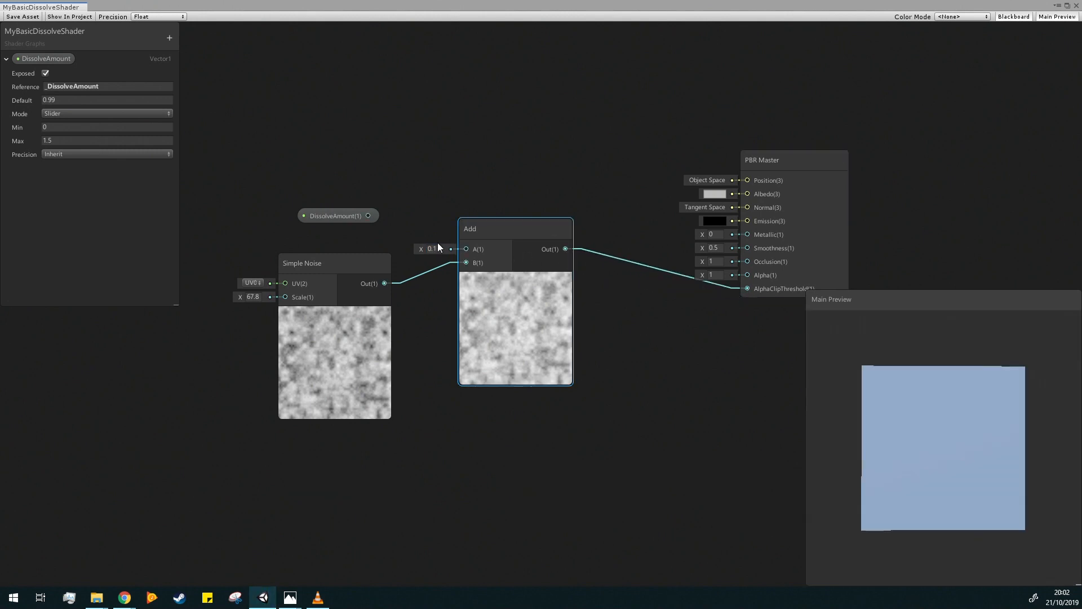
left_click_drag(512, 231, 509, 248)
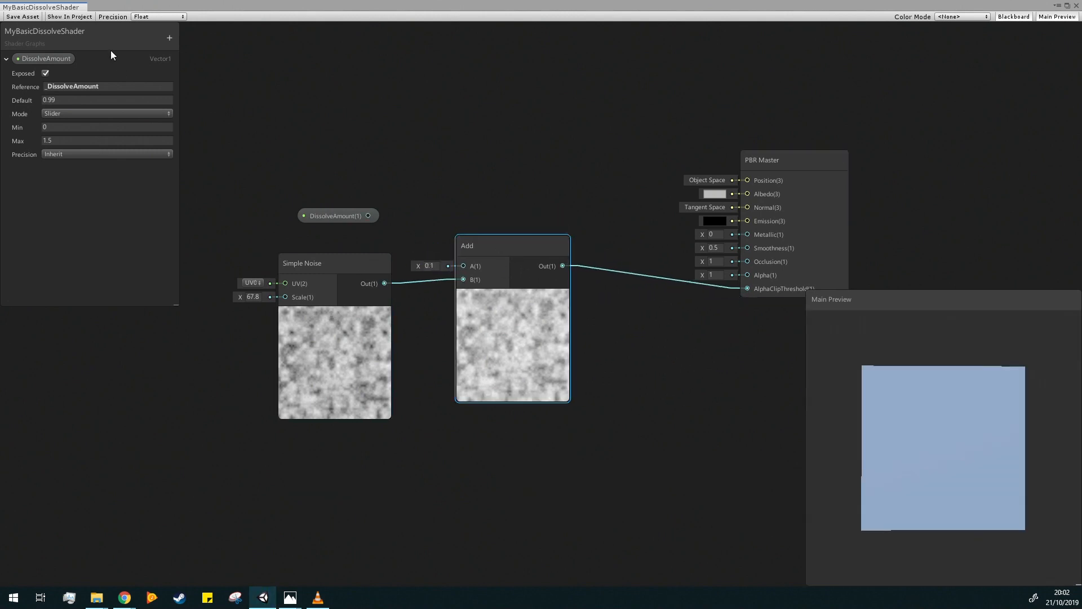
Test the Add node's A input with values of 1 and 0.5.
left_click(433, 266)
type("1")
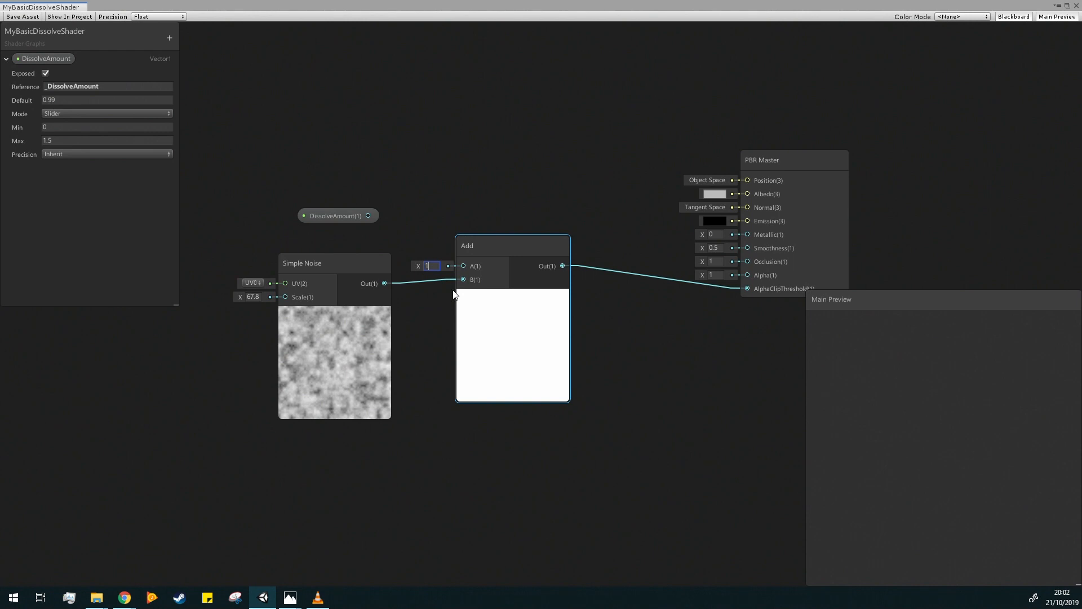
key("BackSpace")
type("0.5")
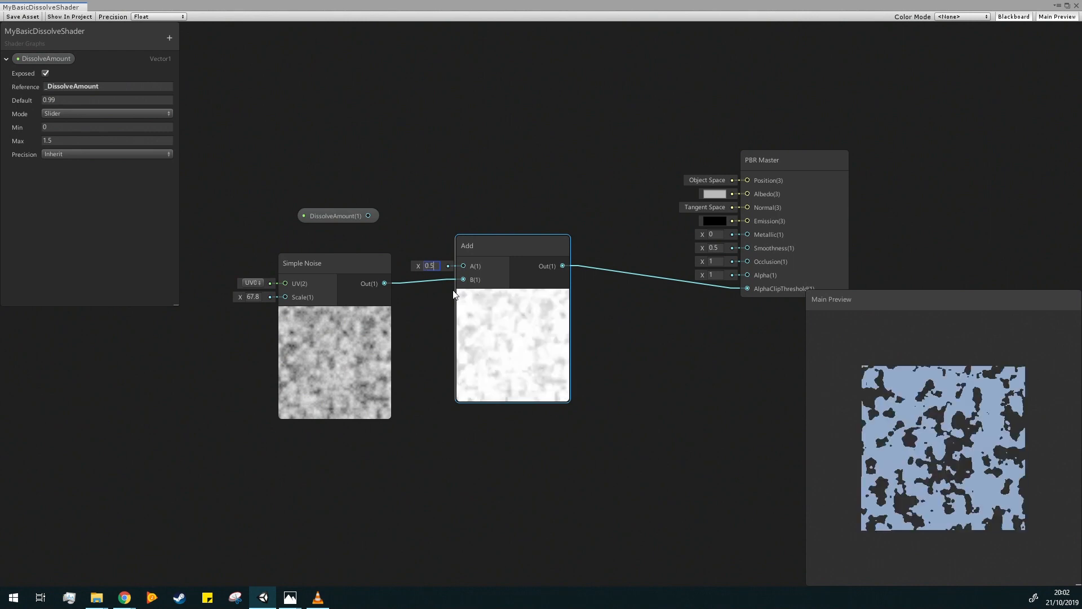
left_click_drag(501, 247, 509, 256)
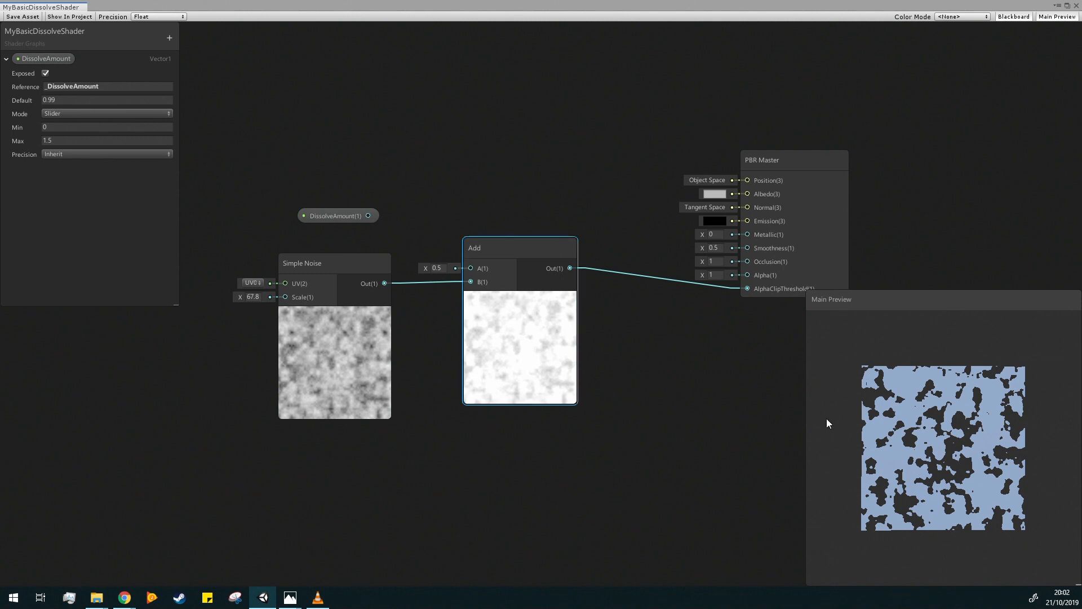
Set the Add node's A input to 0.7 and reduce the Simple Noise scale to about 25.6.
left_click_drag(898, 437, 877, 439)
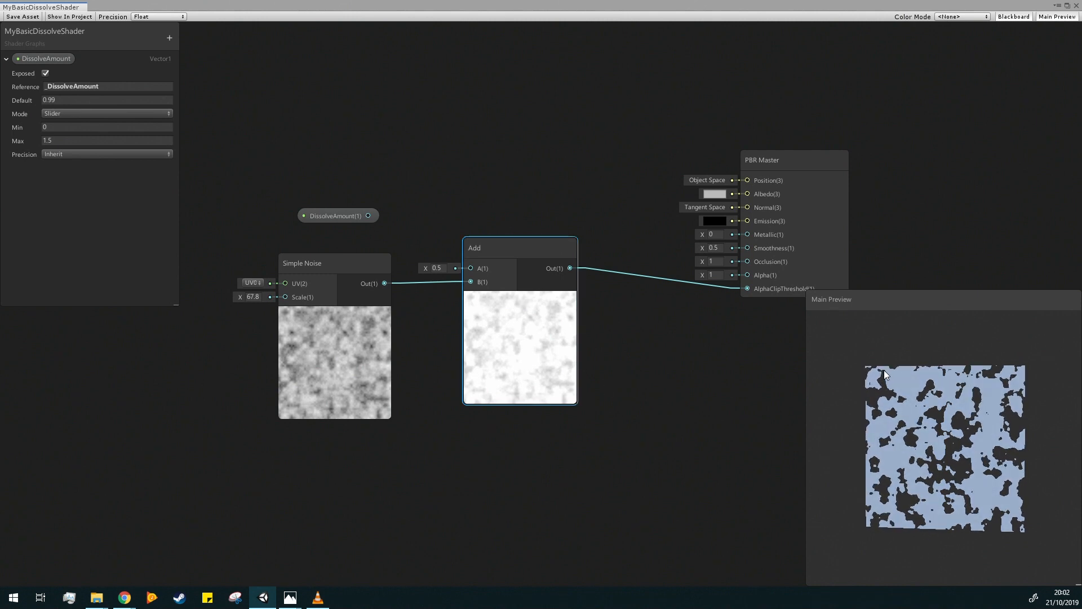
left_click(446, 267)
type("0.7")
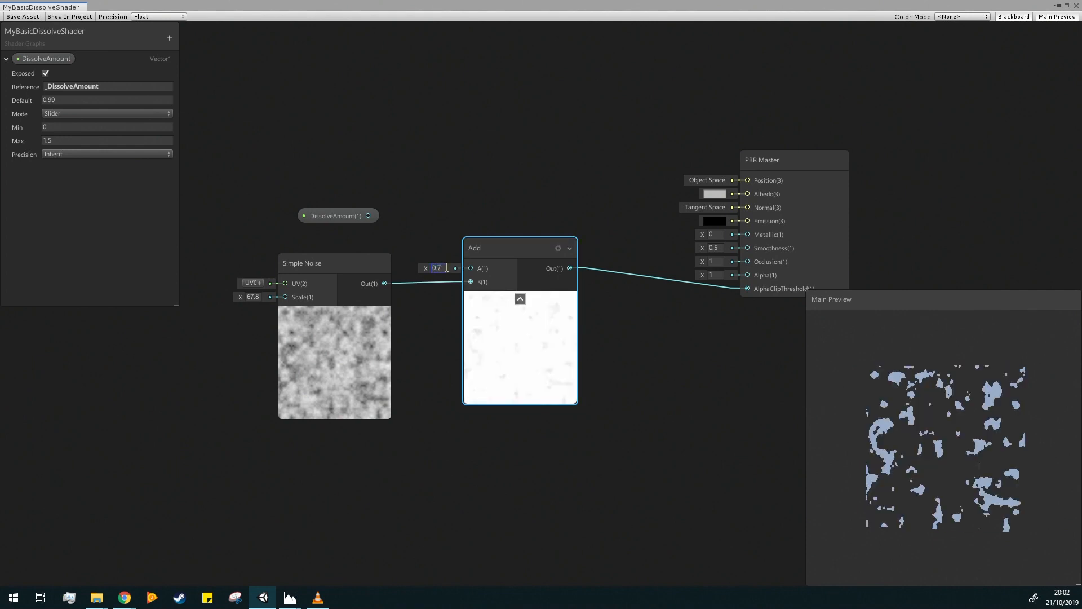
left_click(241, 297)
left_click_drag(241, 296, 145, 311)
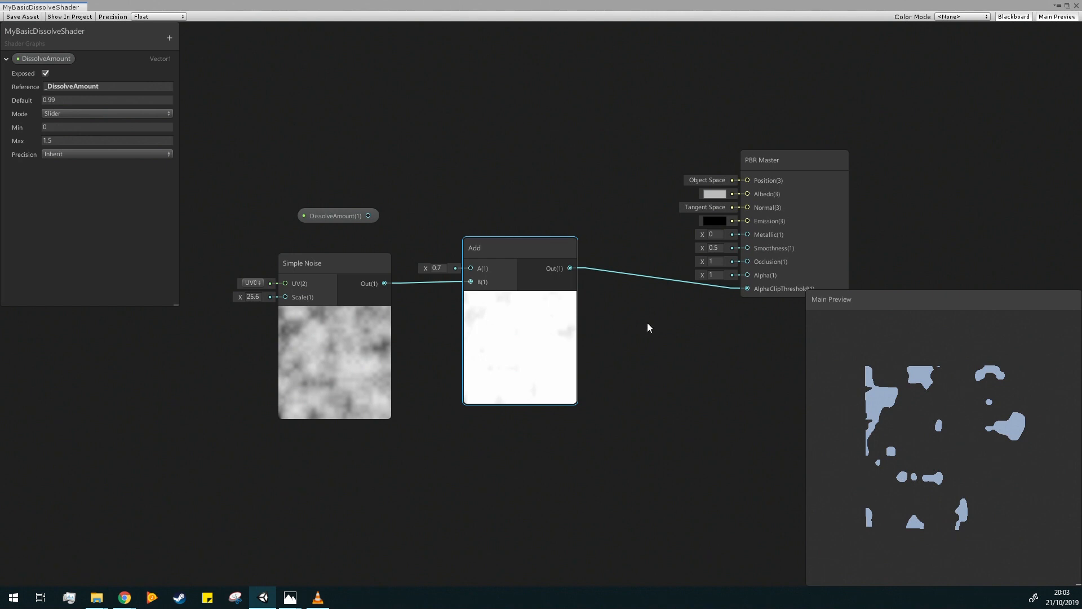
left_click_drag(487, 249, 500, 252)
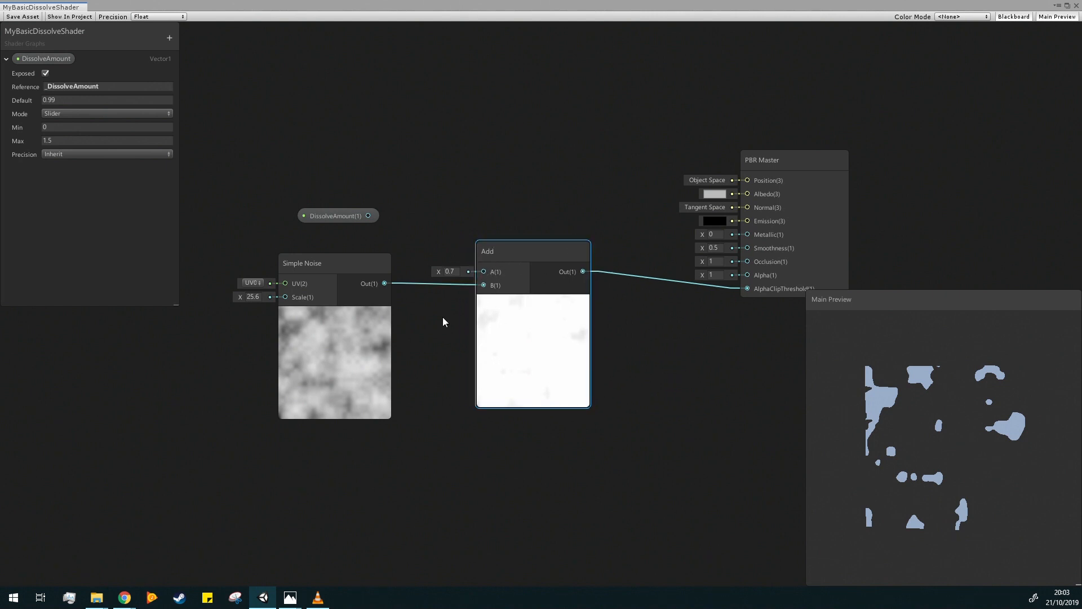
Connect the DissolveAmount property to the Add node's A input and move the Add node closer to Simple Noise.
left_click_drag(368, 216, 482, 272)
left_click_drag(527, 262, 478, 236)
left_click_drag(363, 258, 367, 260)
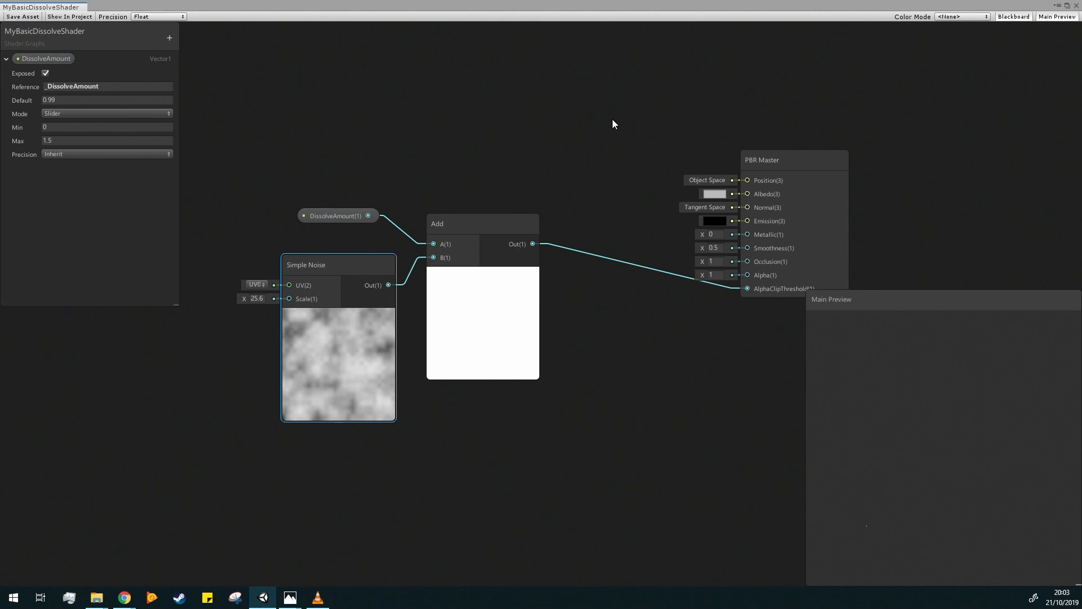
Set the DissolveAmount property's default to 0.5, save the shader asset and close the graph.
left_click(355, 215)
left_click(81, 99)
type("0.")
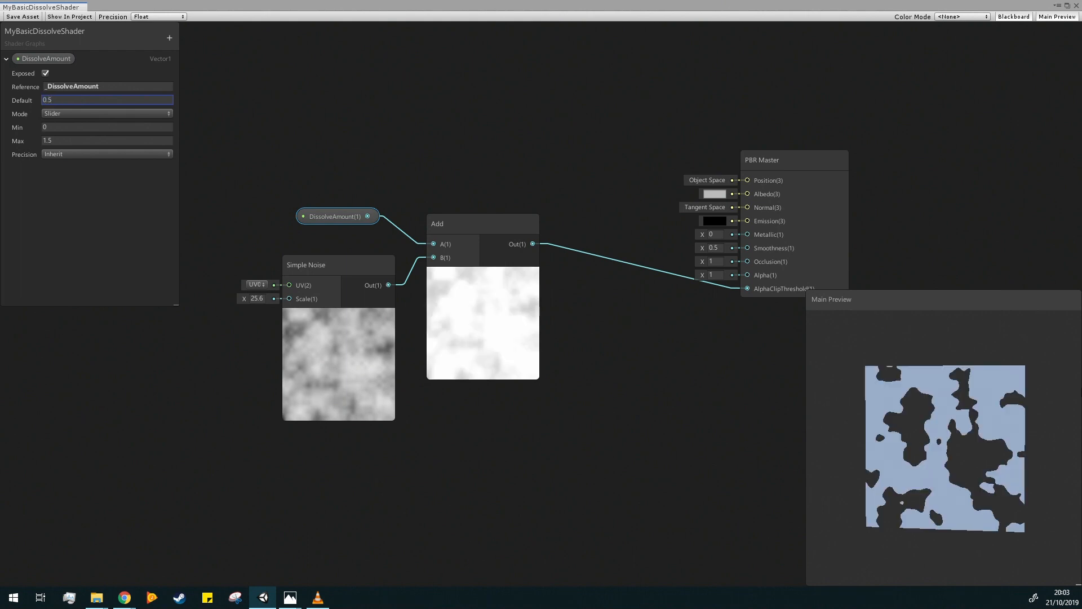
left_click(23, 18)
left_click(1077, 5)
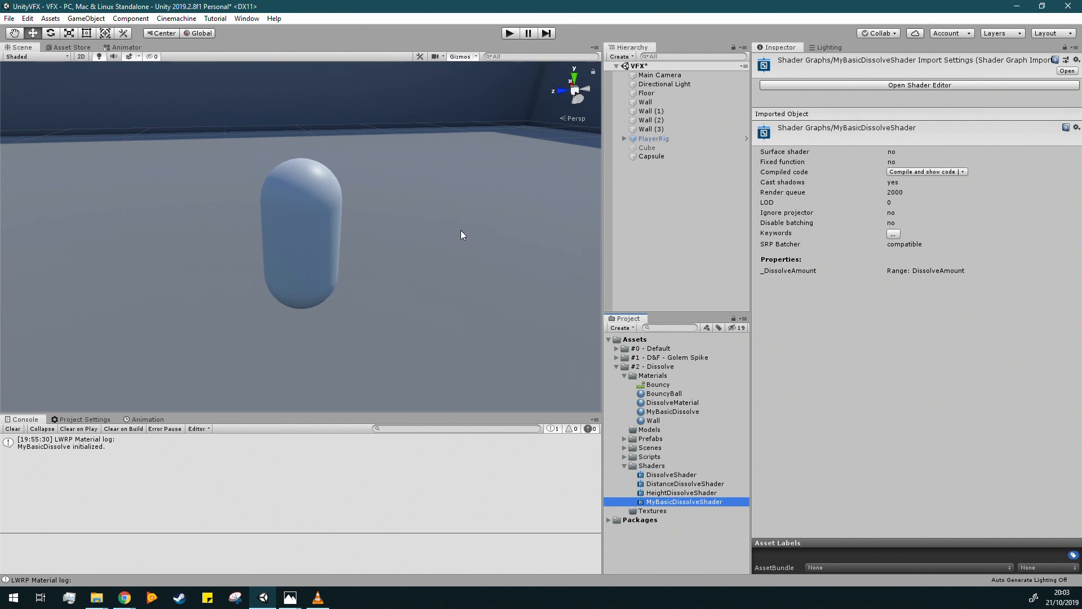
Test the dissolve on the capsule by varying the MyBasicDissolve material's DissolveAmount and returning it to 0.
left_click(681, 410)
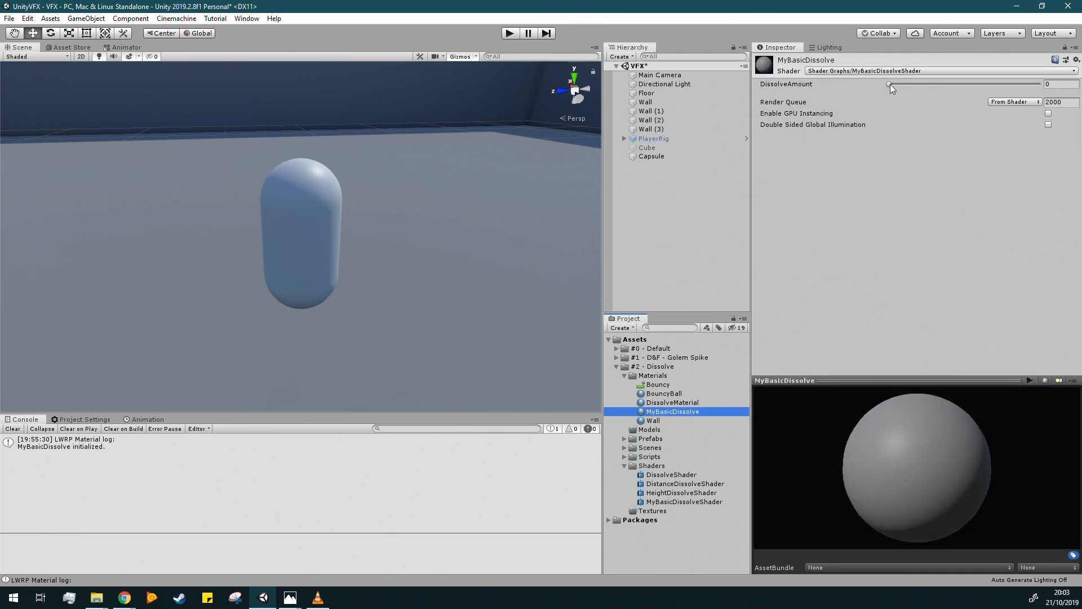
left_click_drag(891, 83, 925, 133)
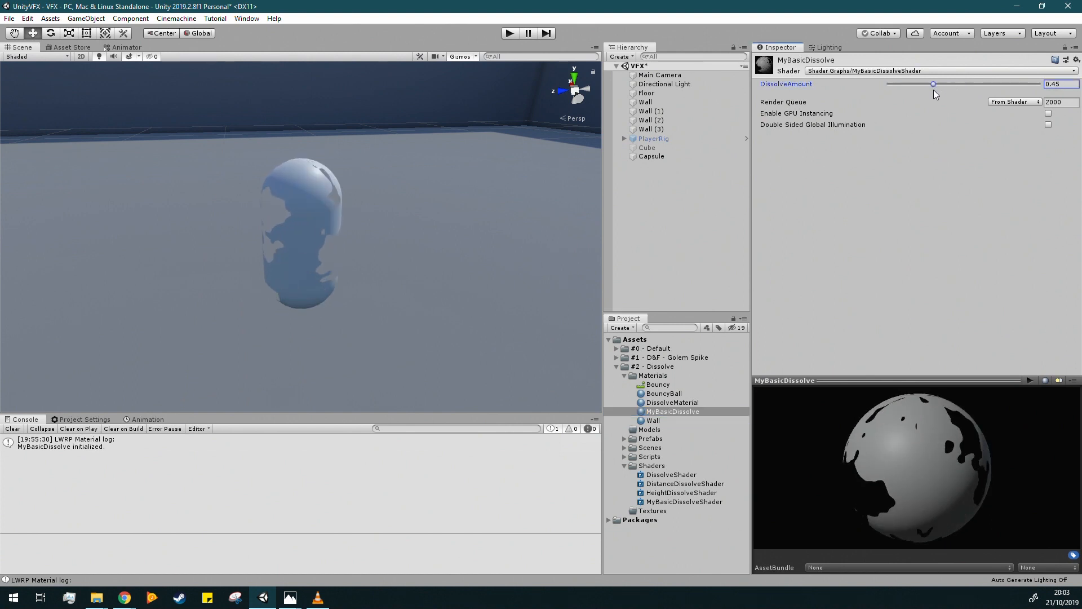
right_click_drag(389, 243, 471, 219)
key("a")
key("w")
left_click_drag(922, 85, 857, 105)
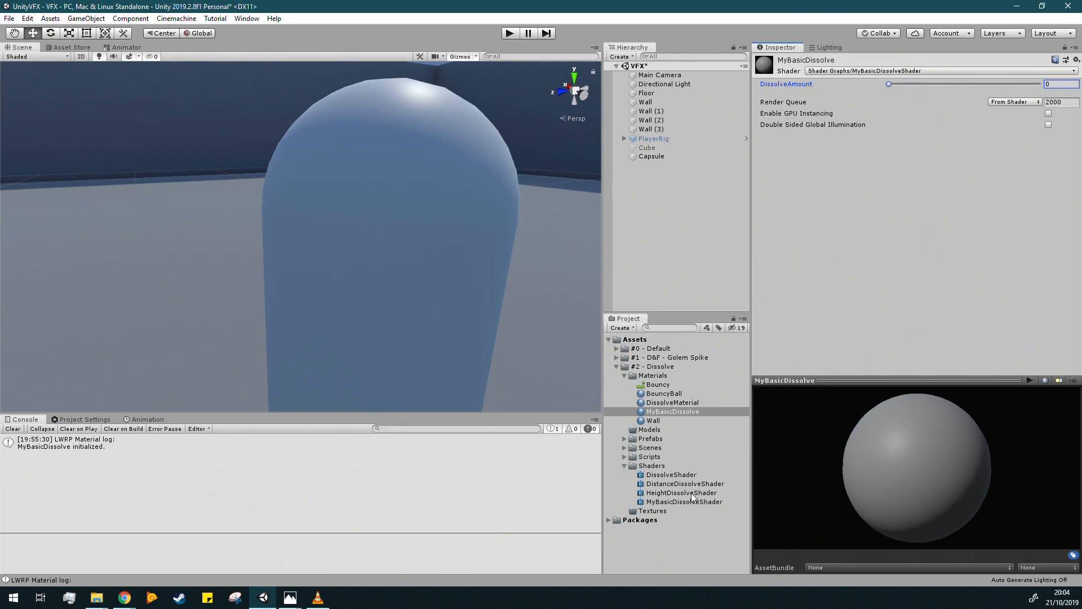
Open MyBasicDissolveShader and set the DissolveAmount property's Max to 1.
left_click(690, 501)
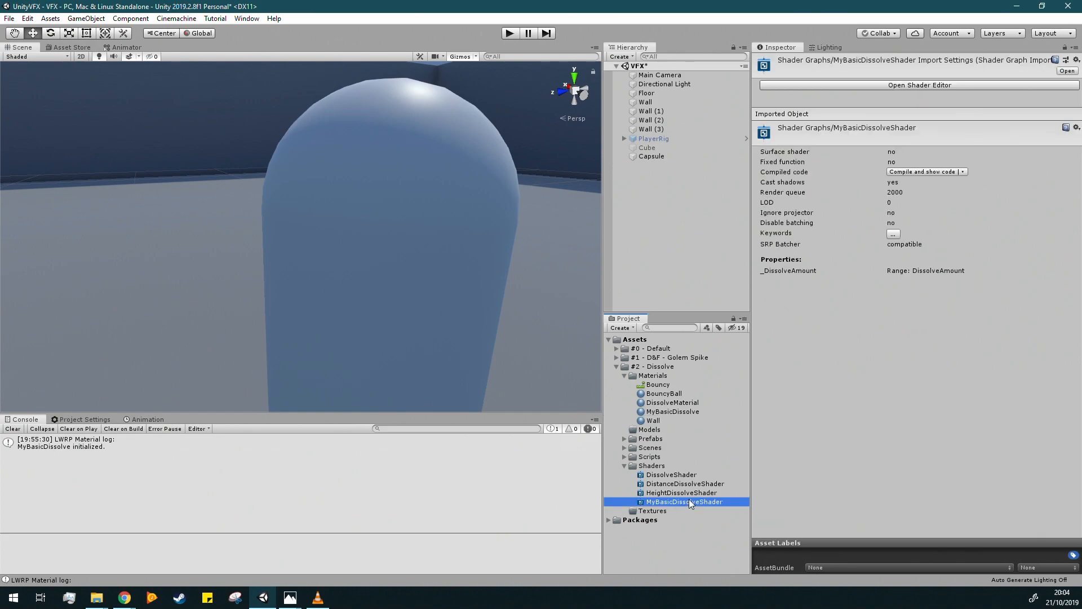
double_click(690, 500)
left_click(58, 141)
type("1")
key("Return")
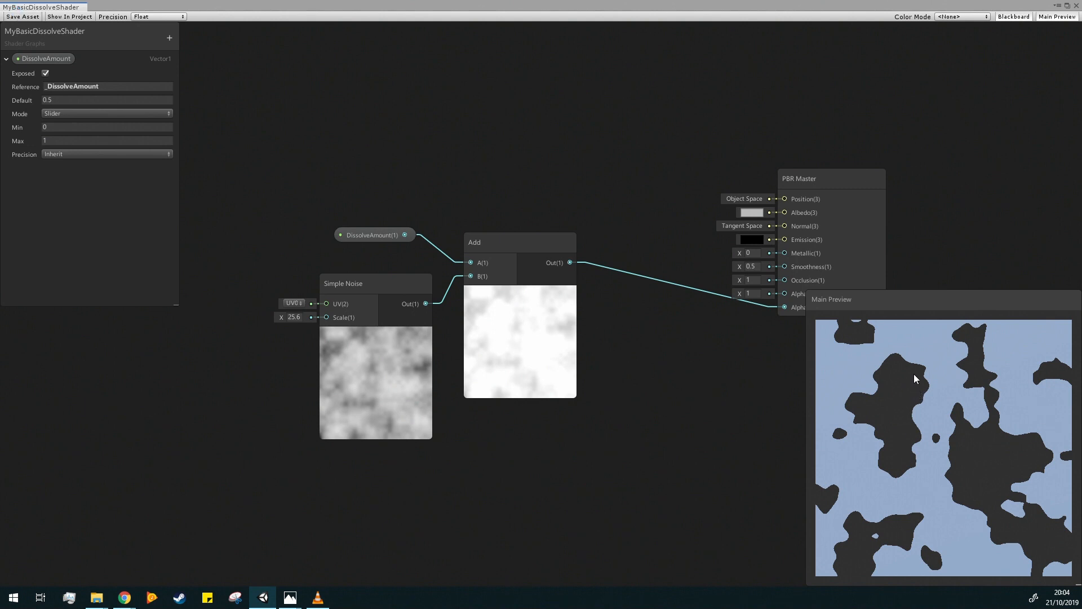
Spread out the DissolveAmount, Simple Noise and Add nodes beside the PBR Master and save the shader asset.
left_click_drag(271, 169, 638, 475)
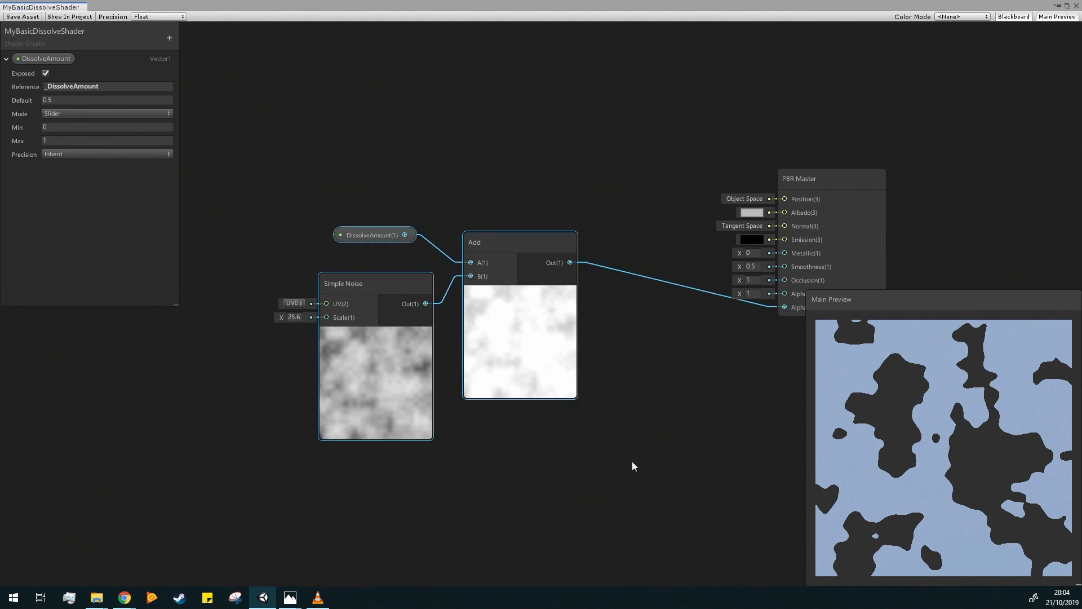
left_click_drag(501, 249, 490, 286)
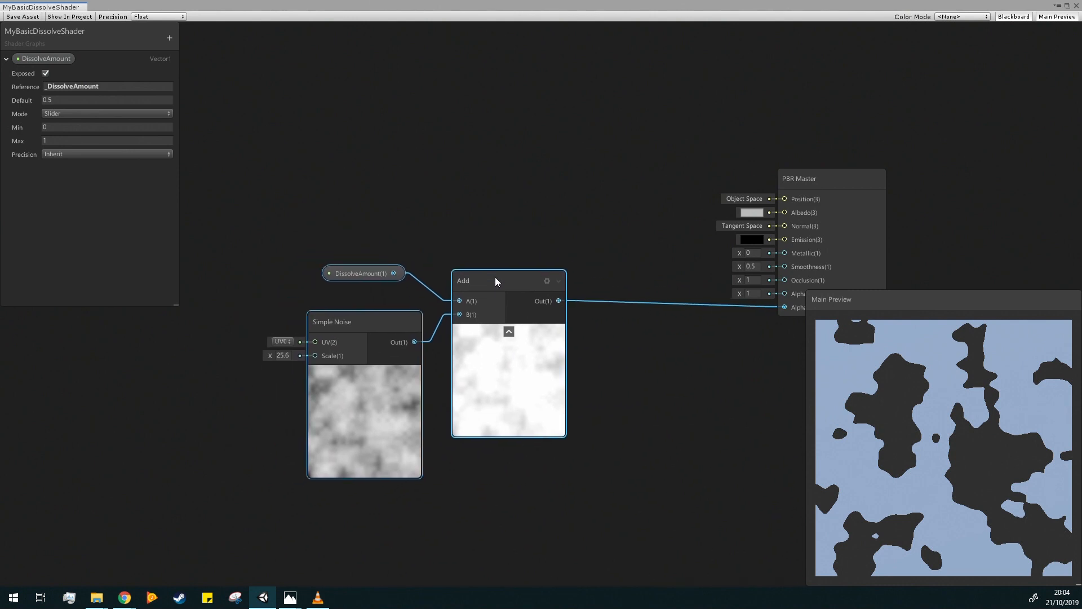
left_click(388, 186)
left_click_drag(361, 267, 340, 225)
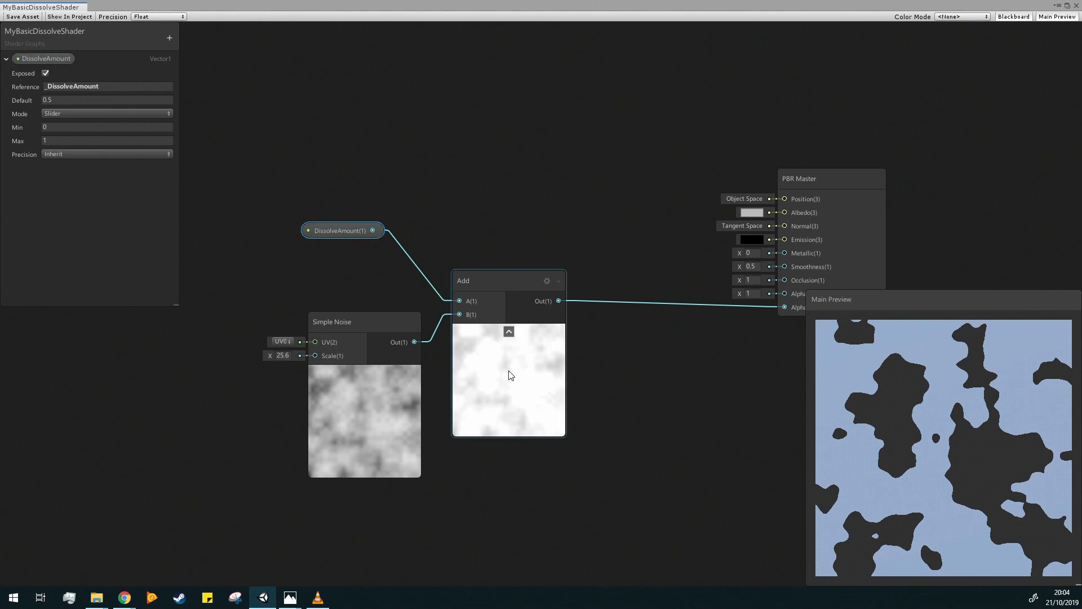
middle_click_drag(734, 446, 670, 434)
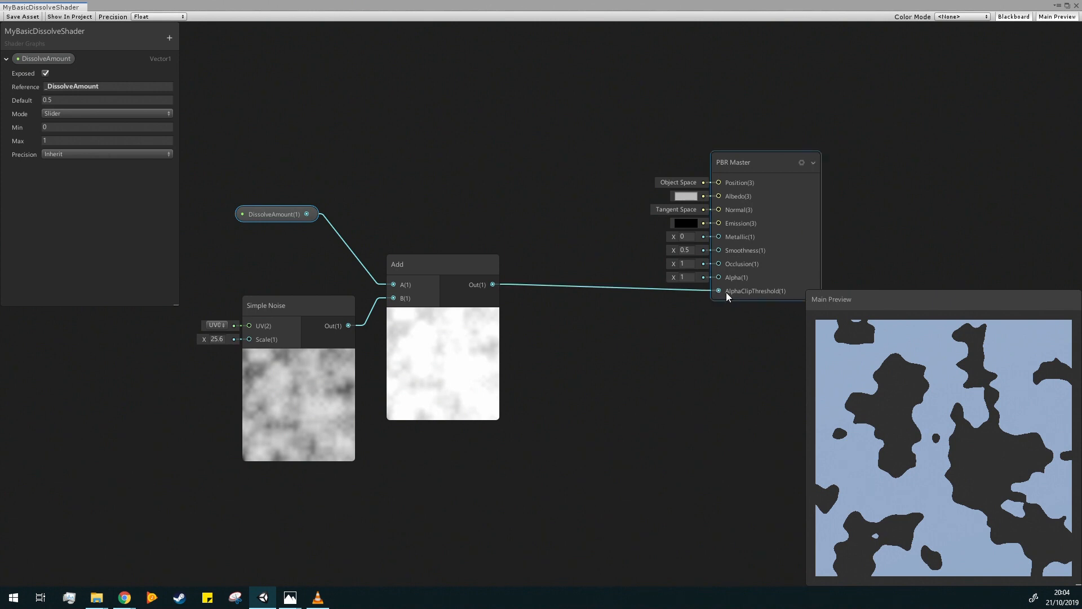
left_click_drag(433, 265, 447, 276)
left_click_drag(295, 324, 299, 346)
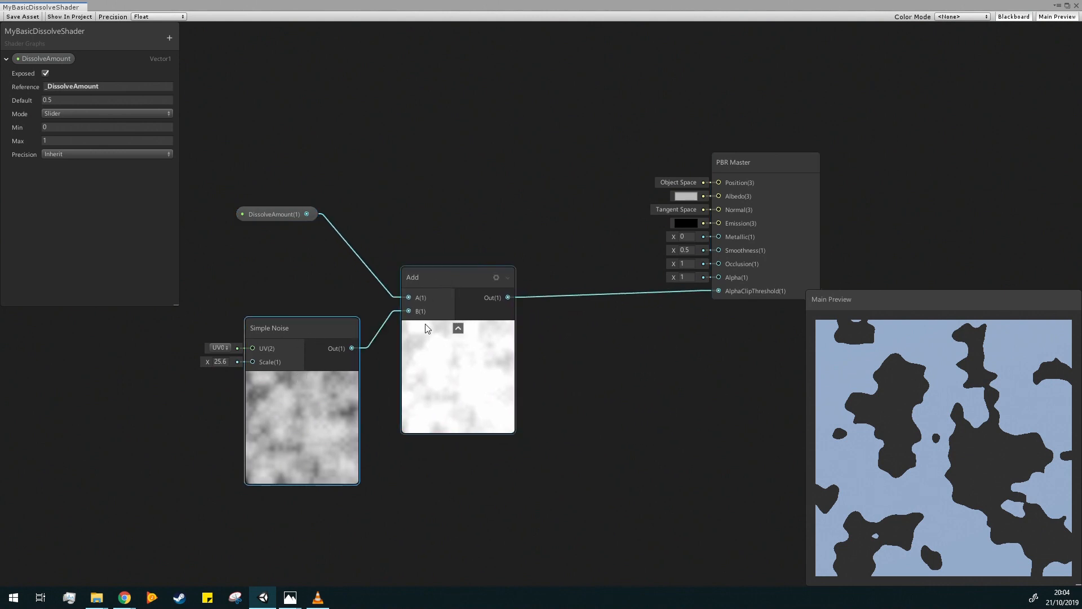
middle_click_drag(235, 253, 378, 241)
left_click(24, 16)
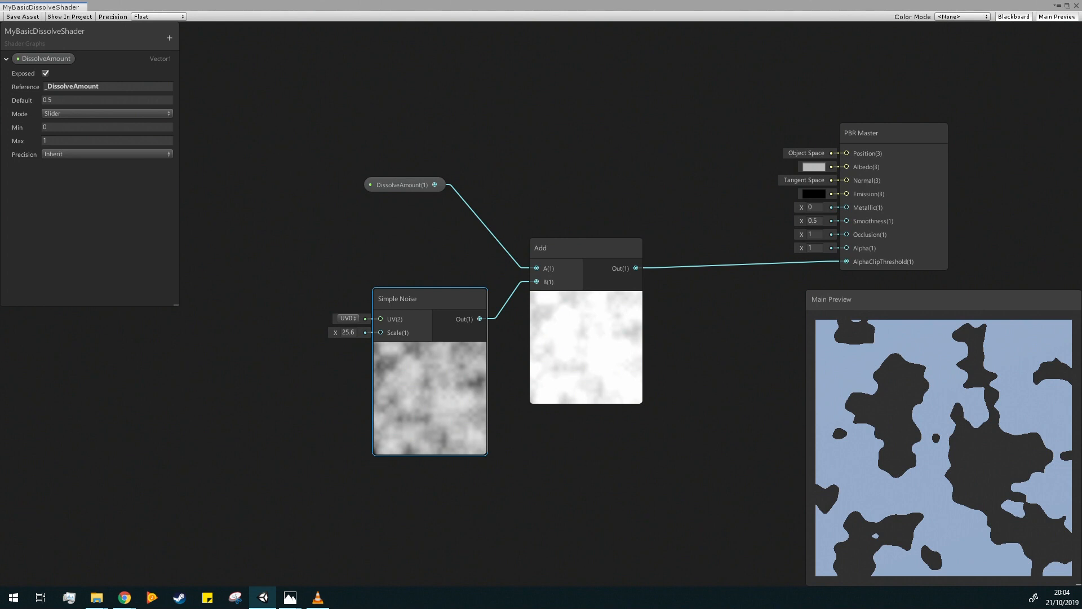
Collapse the DissolveAmount property and add a Vector1 property named NoiseScale with the reference _NoiseScale.
left_click(7, 59)
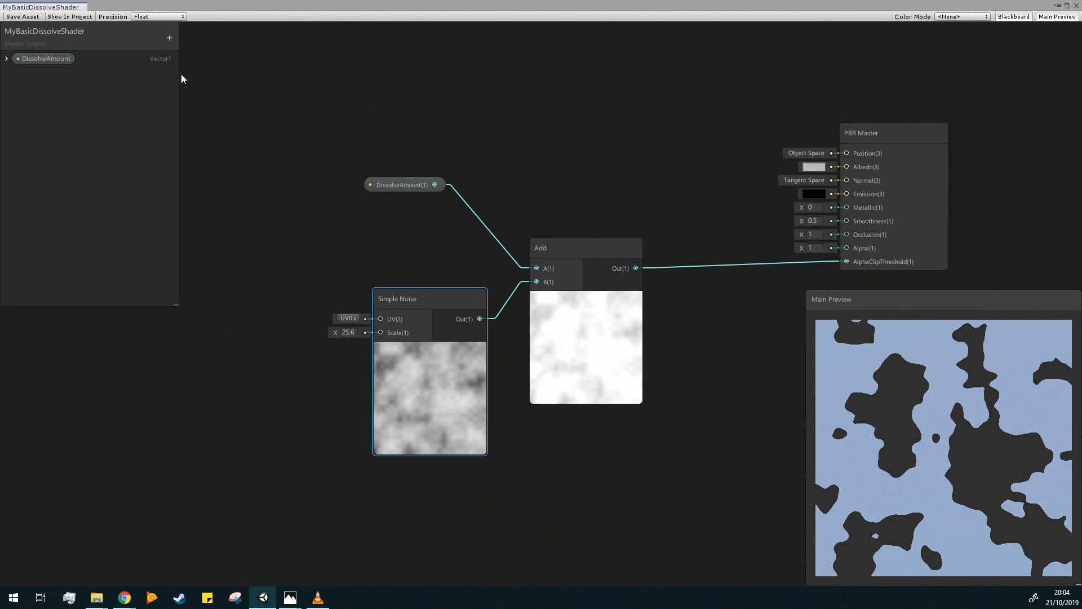
left_click(170, 38)
left_click(182, 43)
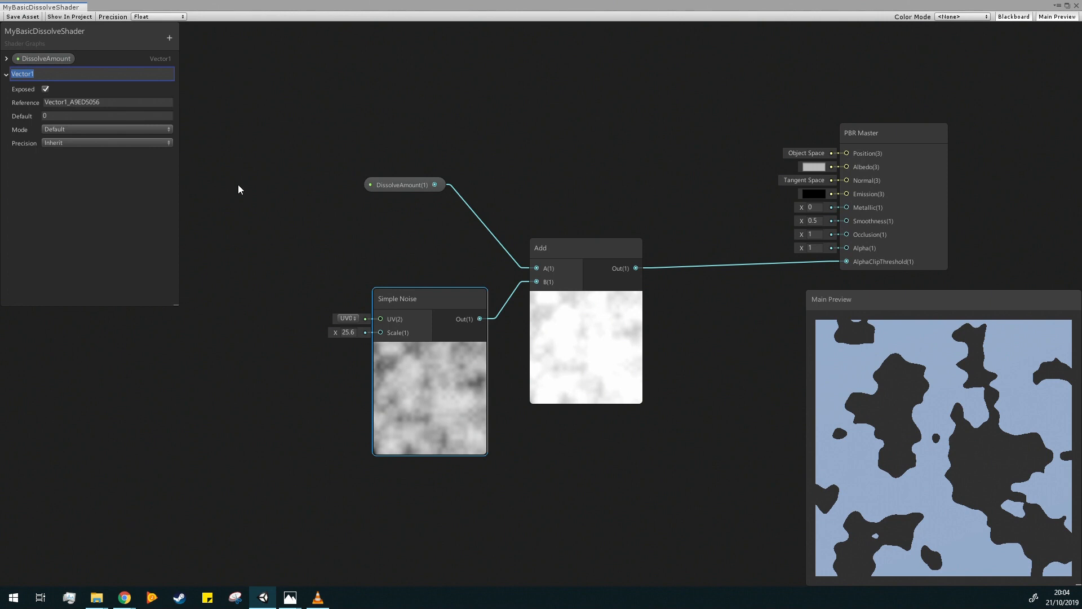
type("NoiseScale")
left_click(238, 184)
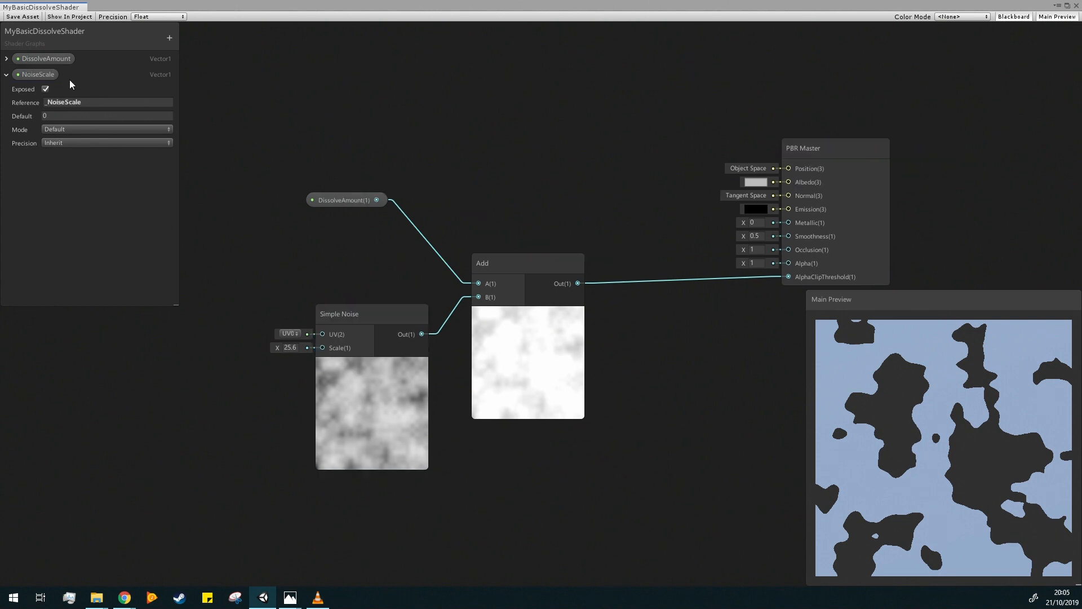
Set NoiseScale's default to 30, connect it to the Simple Noise node's Scale input, and save and close the graph.
left_click(63, 116)
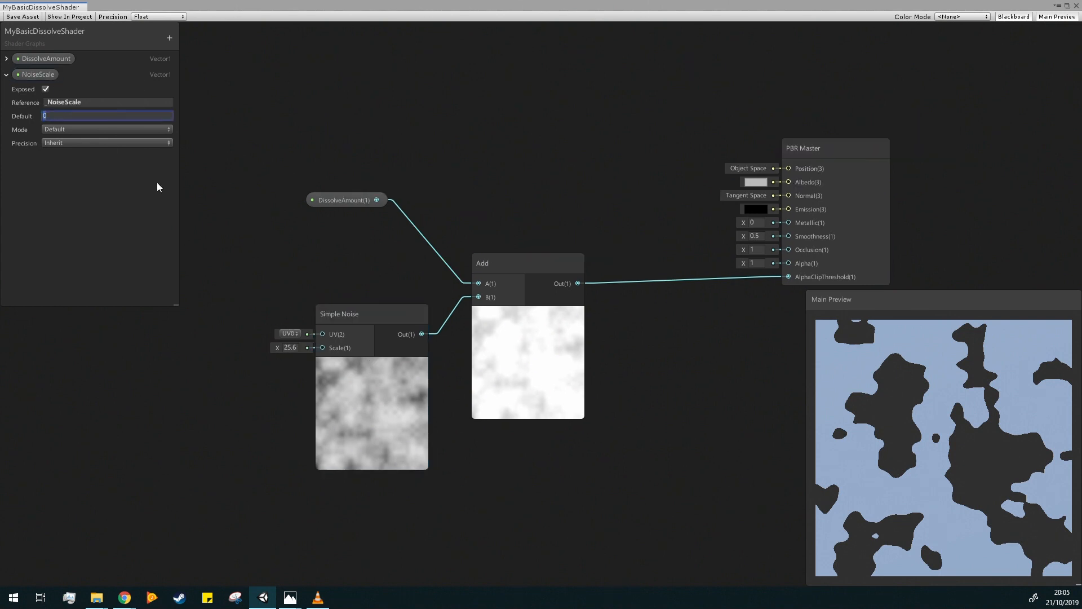
type("30")
left_click_drag(43, 74, 325, 348)
left_click_drag(247, 401, 267, 359)
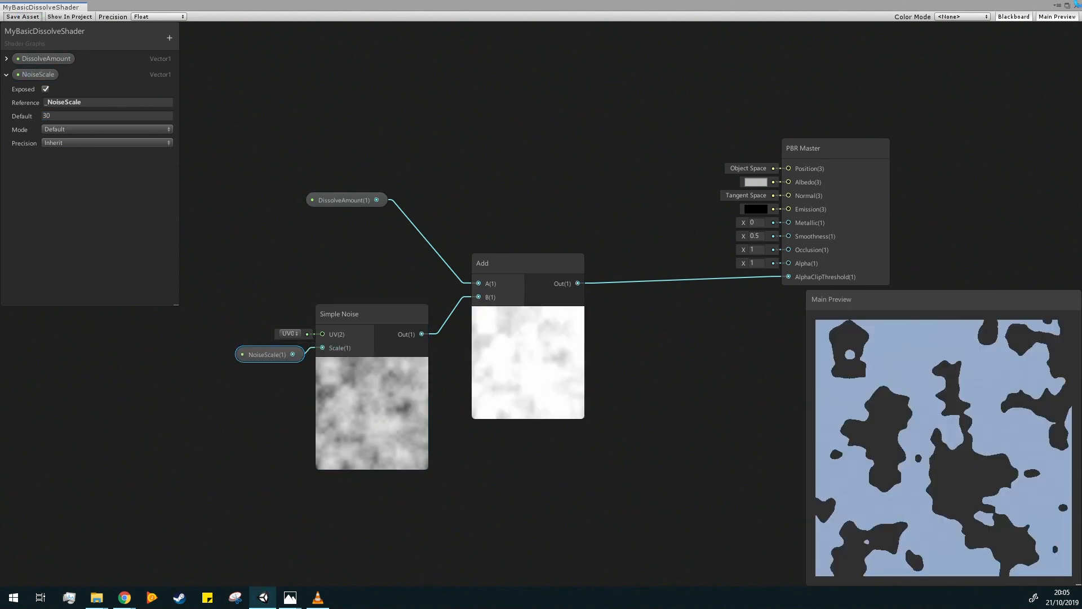
left_click(1078, 7)
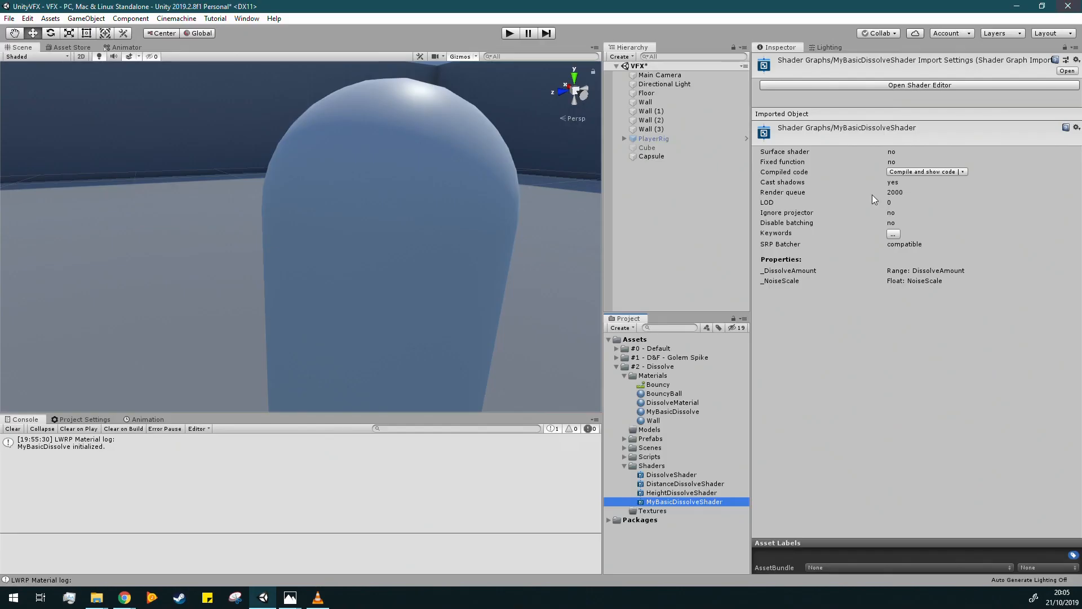
Try the MyBasicDissolve material with DissolveAmount at 0.64 and NoiseScale raised to about 184, and return to the shader graph.
left_click(668, 411)
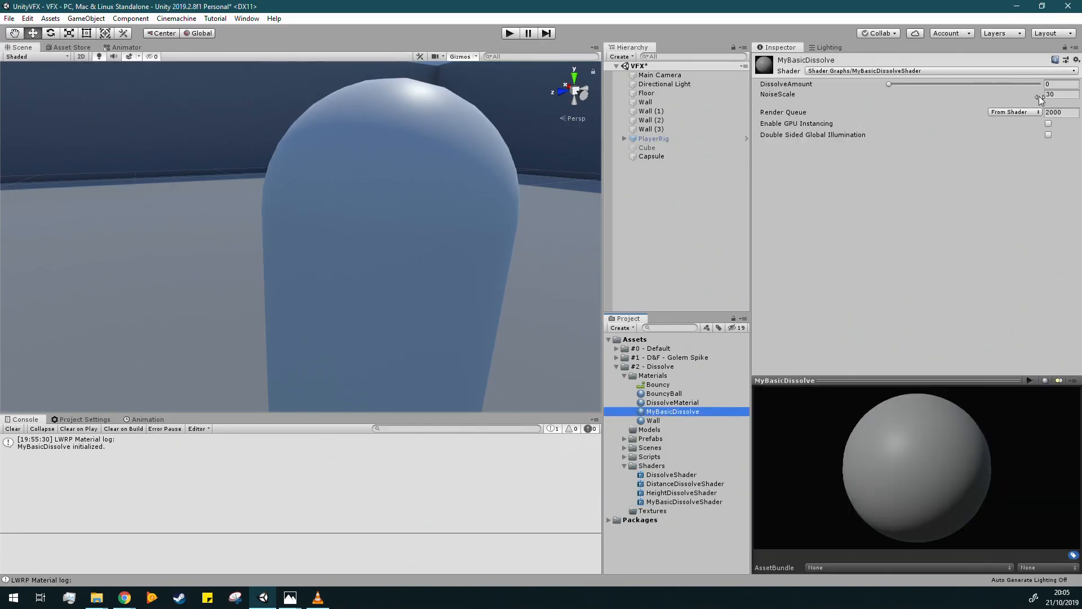
left_click_drag(928, 84, 770, 121)
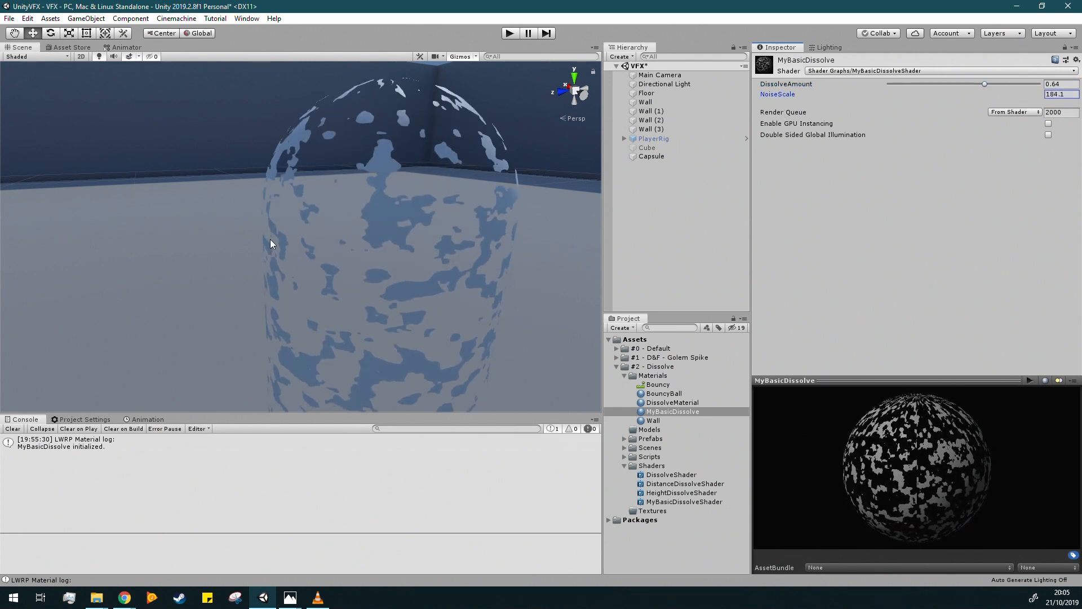
scroll(358, 241, "down", 5)
scroll(357, 241, "up", 3)
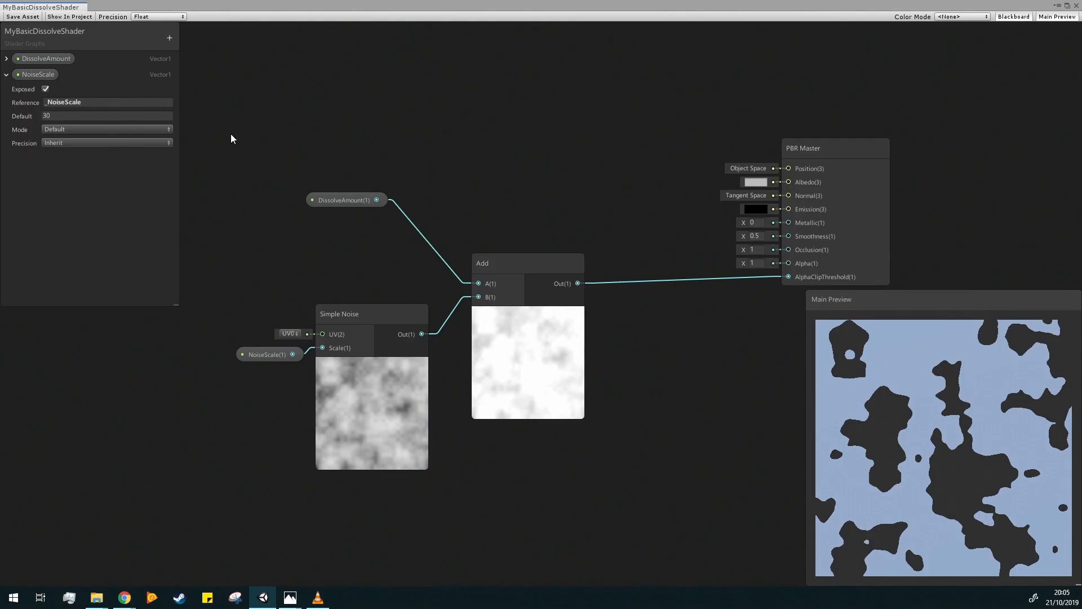
Group the DissolveAmount, NoiseScale, Simple Noise and Add nodes under the title "Dissolve Mask".
left_click_drag(228, 131, 636, 478)
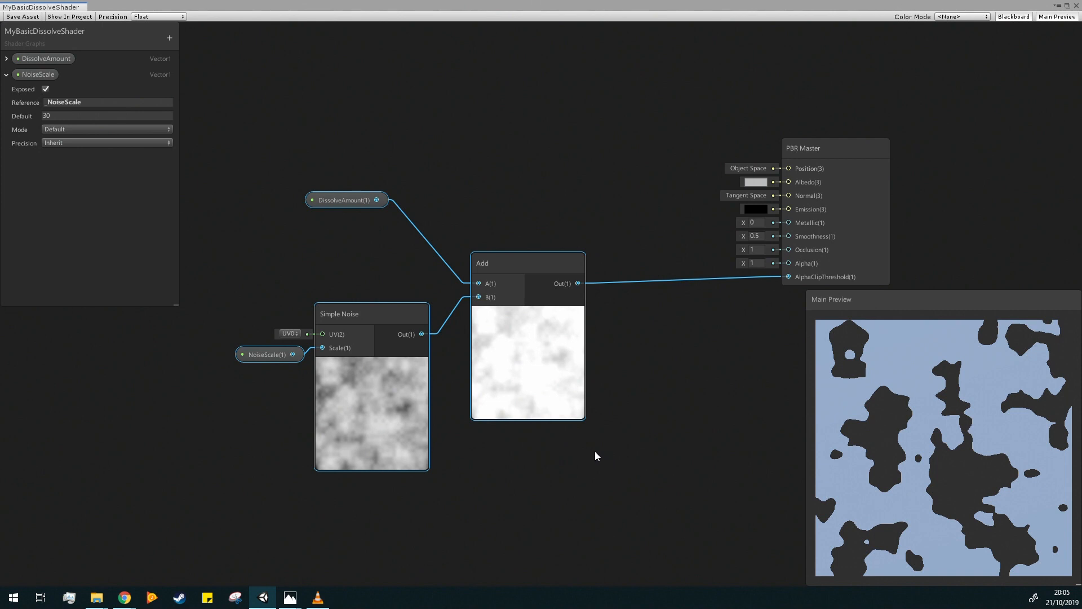
right_click(523, 261)
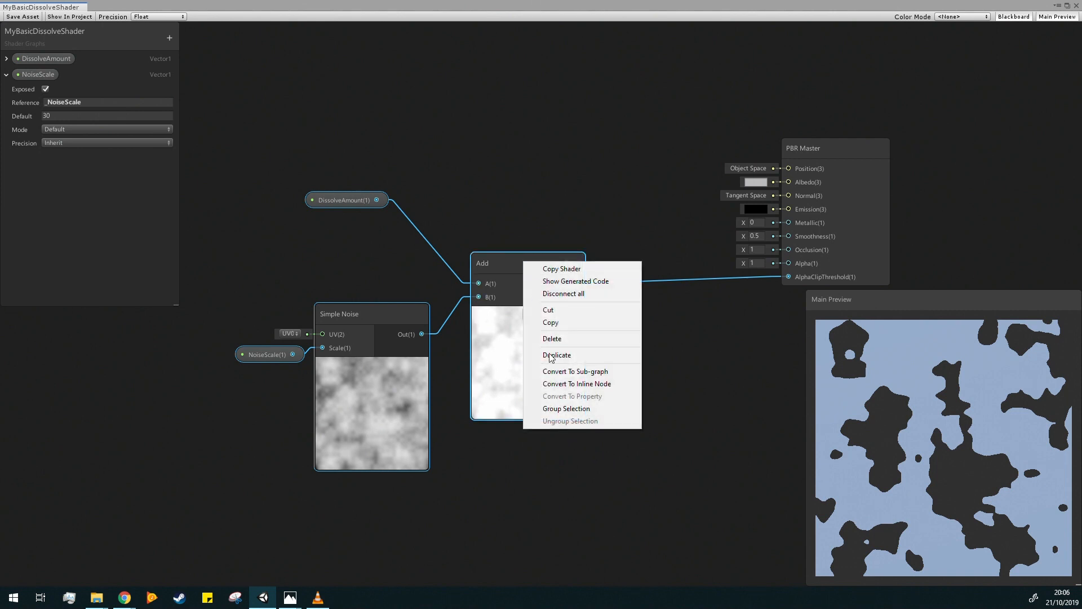
left_click(558, 409)
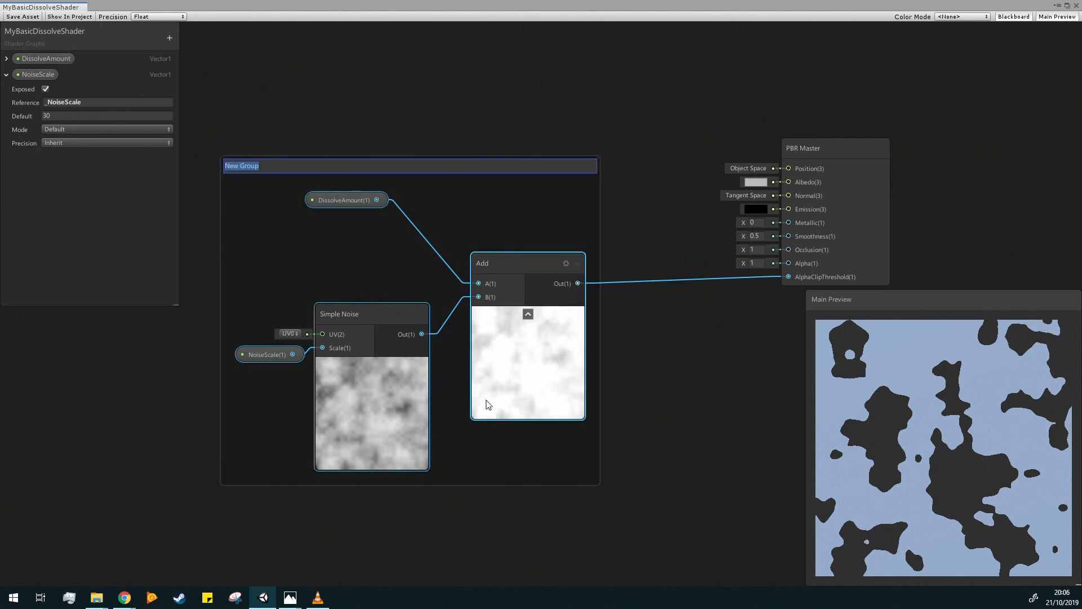
type("Dissolve Mask")
key("Return")
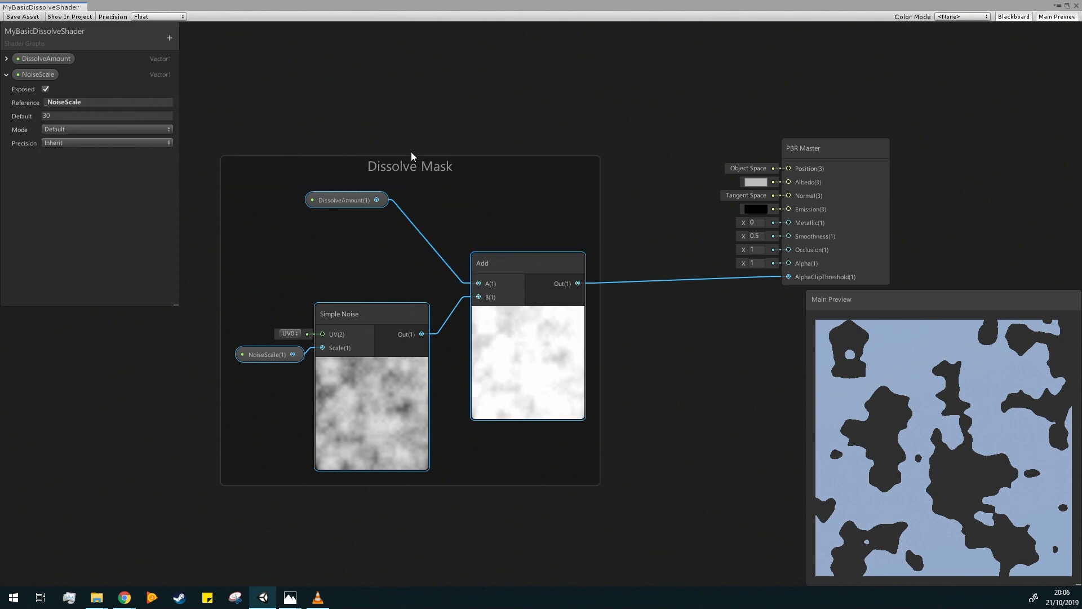
Move the Dissolve Mask group farther from the PBR Master, tidy its property nodes beside their inputs, and collapse the NoiseScale property.
left_click_drag(411, 151, 382, 123)
left_click_drag(327, 170, 360, 245)
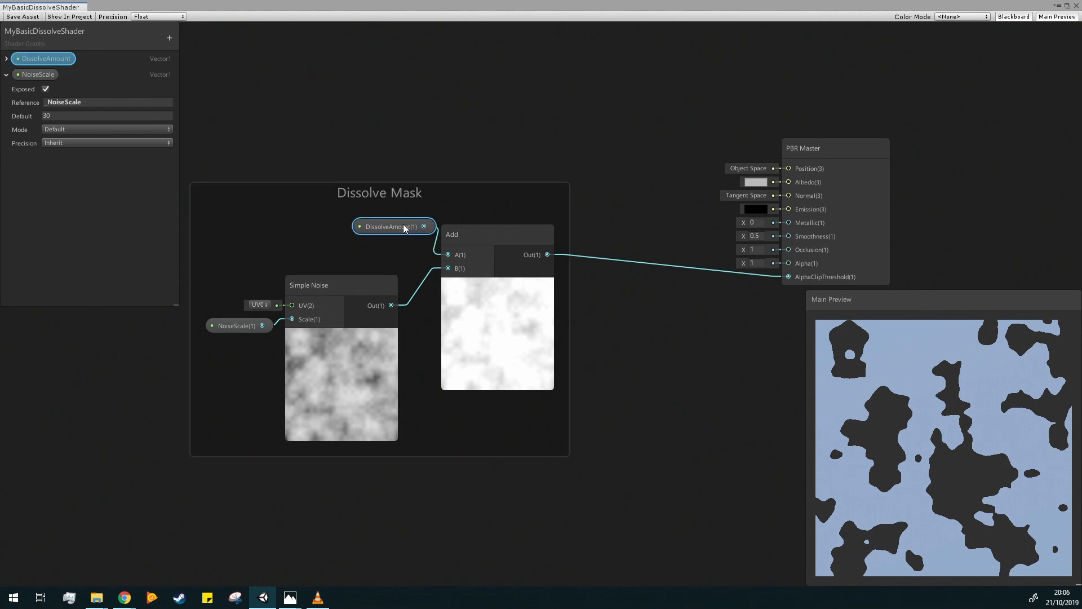
left_click_drag(237, 329, 230, 323)
left_click_drag(388, 198, 431, 221)
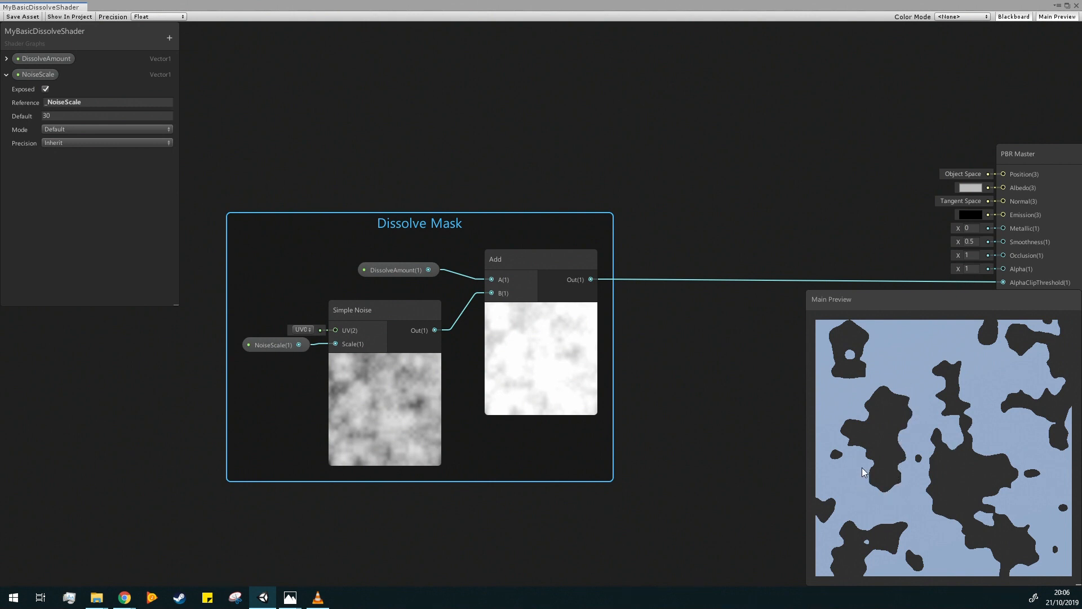
middle_click_drag(773, 261, 617, 224)
middle_click_drag(375, 168, 554, 200)
left_click_drag(428, 269, 364, 282)
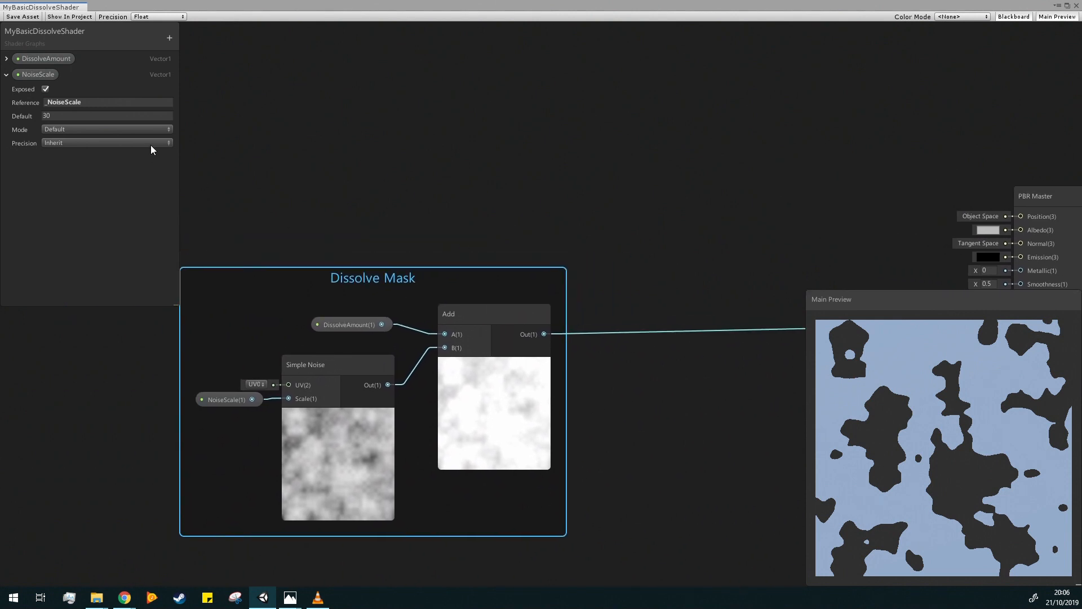
left_click(6, 73)
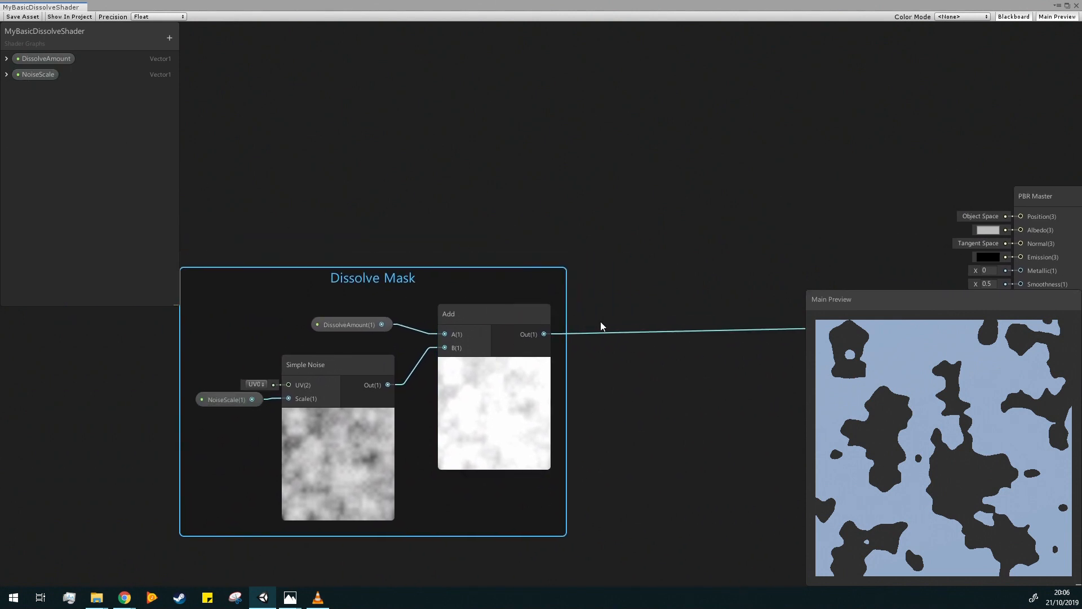
Create a Clamp node fed by the Add node's output and place it above the Dissolve Mask group.
middle_click_drag(652, 276, 560, 278)
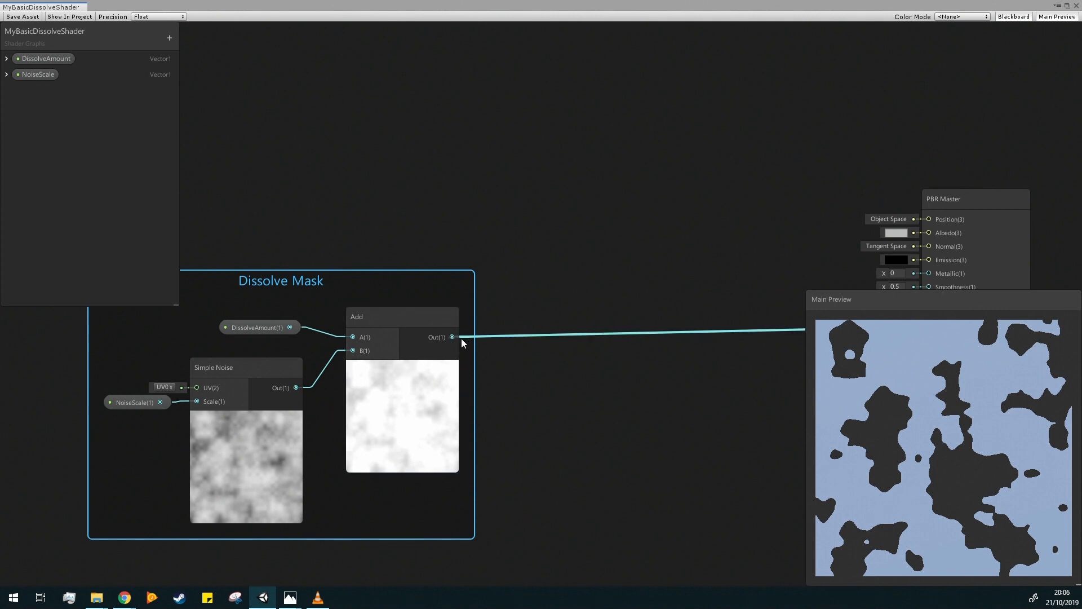
left_click_drag(452, 337, 523, 101)
type("clamp")
key("Return")
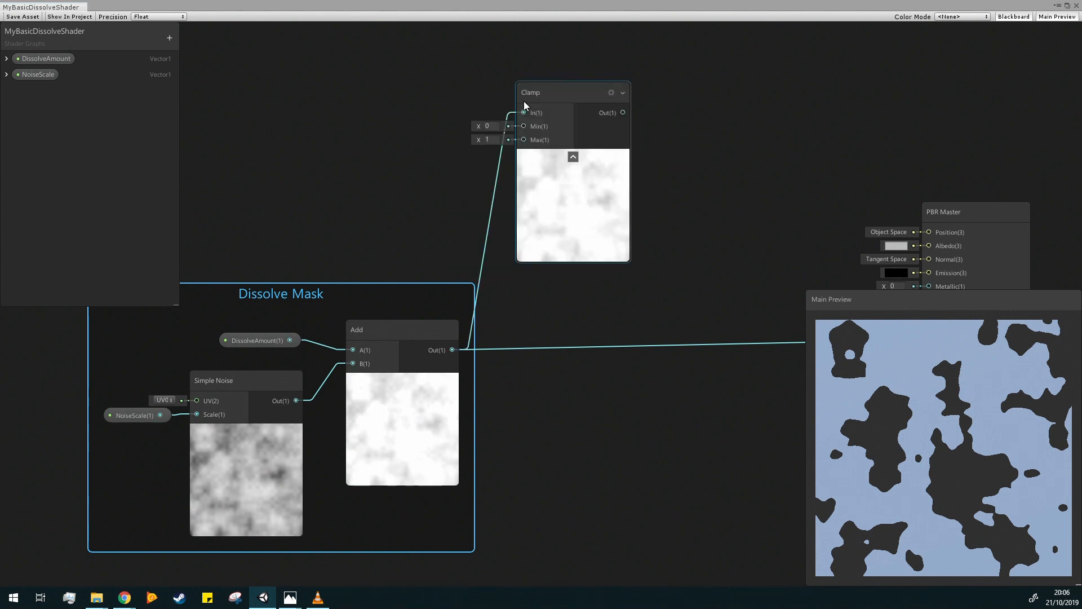
left_click_drag(573, 93, 573, 83)
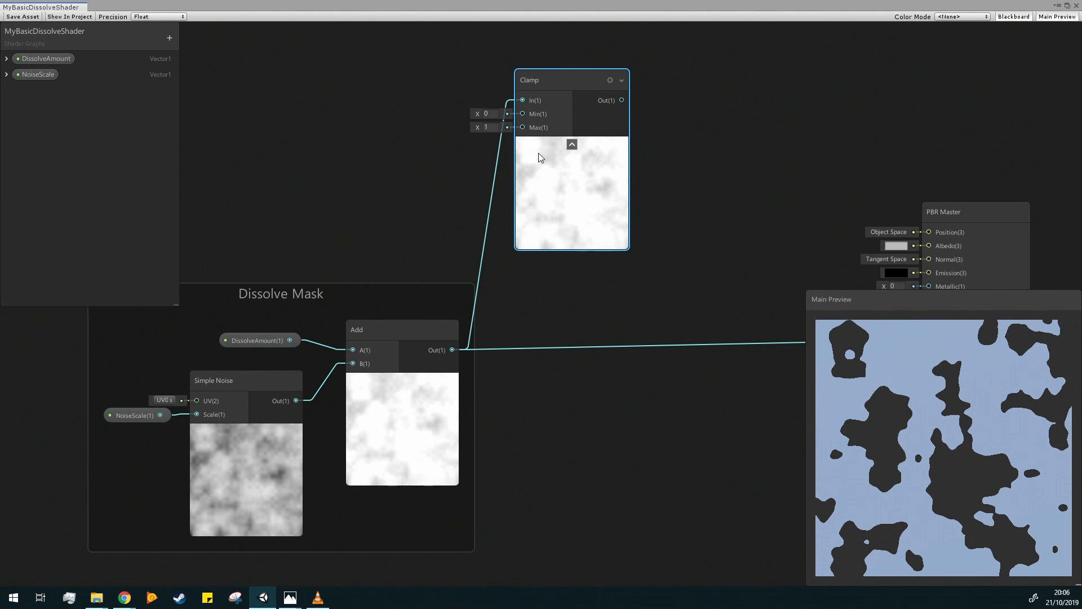
mouse_move(563, 80)
left_mouse_down()
mouse_move(525, 94)
mouse_move(579, 84)
mouse_move(570, 79)
left_mouse_up()
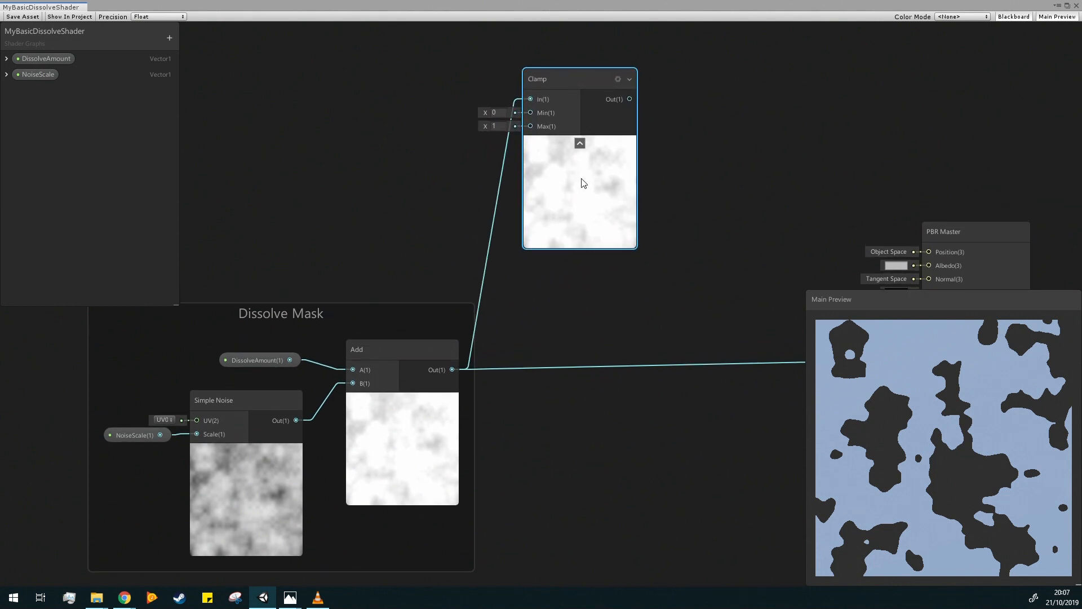
Collapse the Clamp node's preview above the Dissolve Mask group.
left_click(580, 142)
left_click(560, 141)
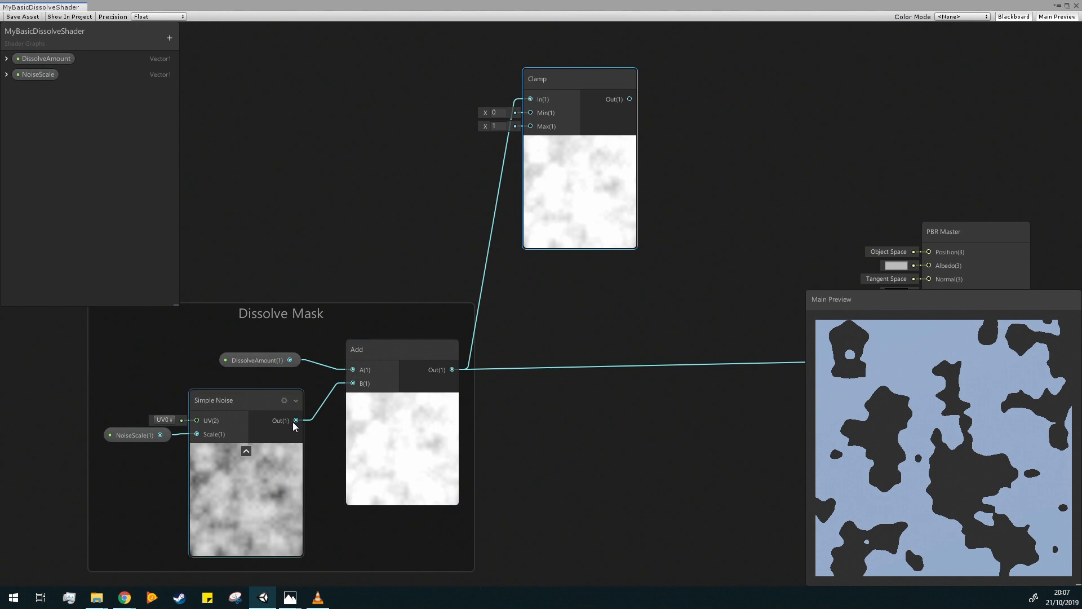
right_click(532, 361)
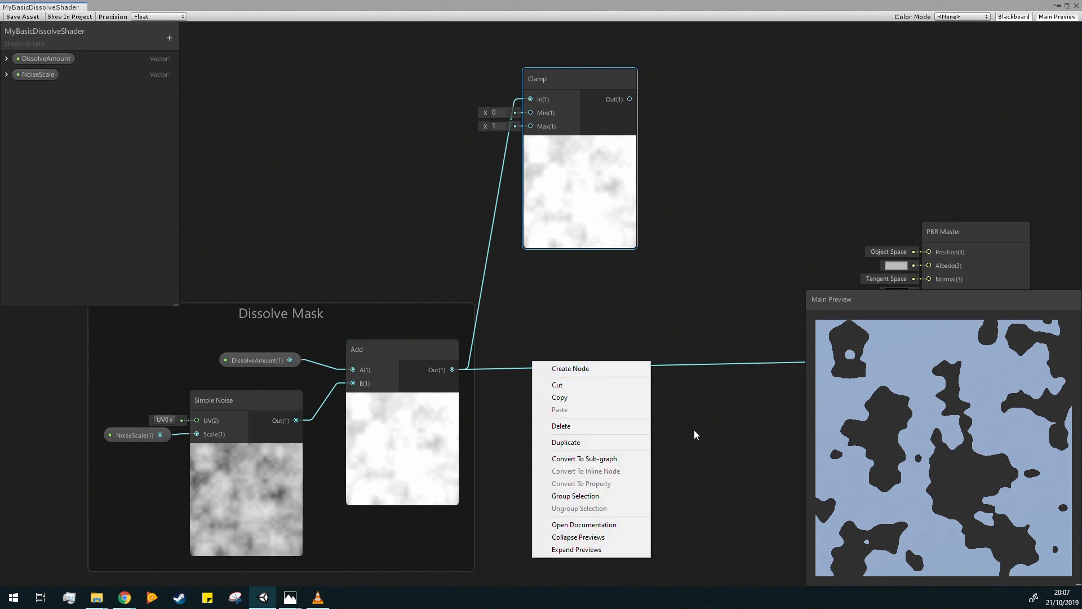
left_click(703, 354)
middle_click_drag(712, 440, 536, 375)
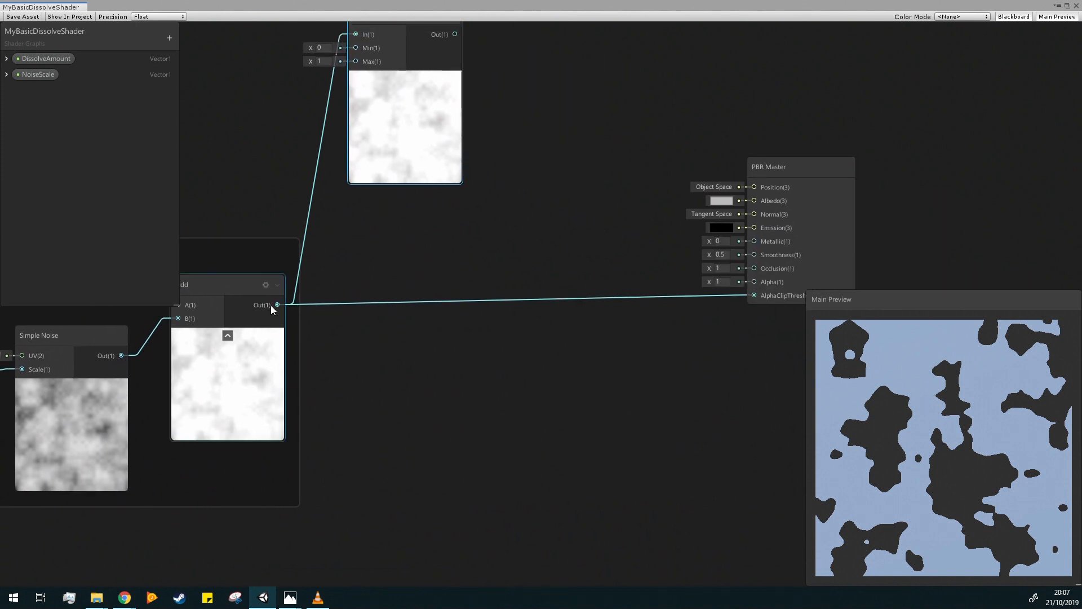
middle_click_drag(558, 221, 600, 303)
middle_click_drag(446, 175, 482, 242)
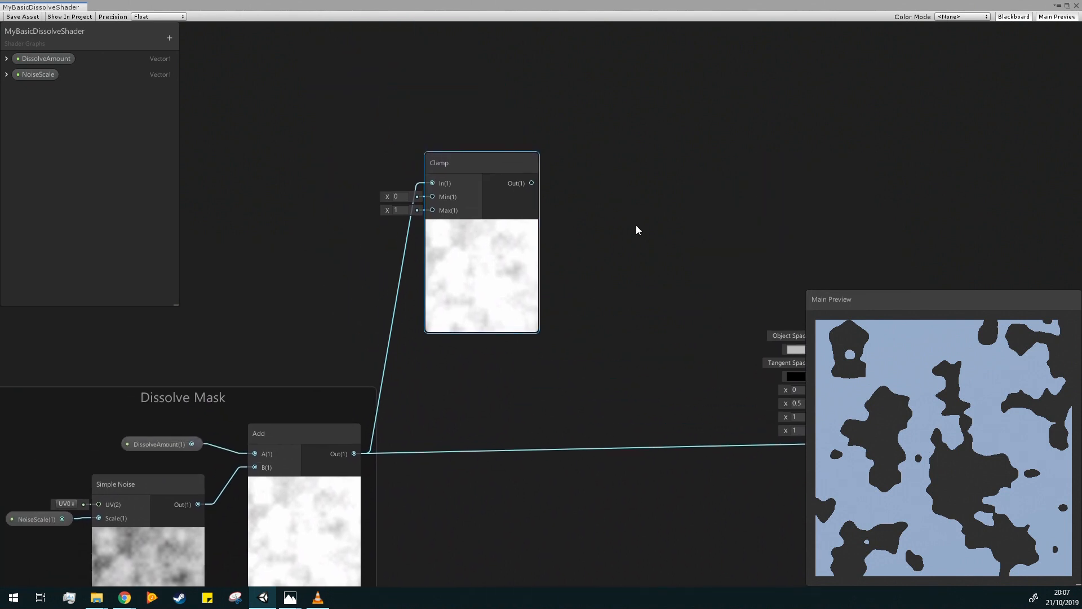
left_click(481, 227)
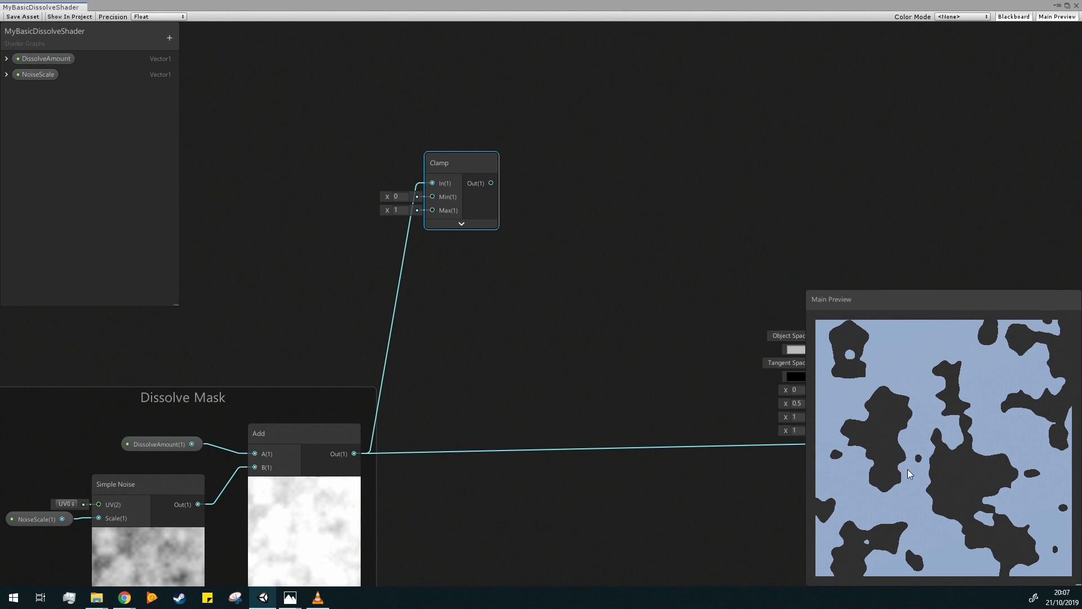
Create a Remap node fed by the Clamp node's output and place it beside the Clamp.
middle_click_drag(591, 239, 538, 270)
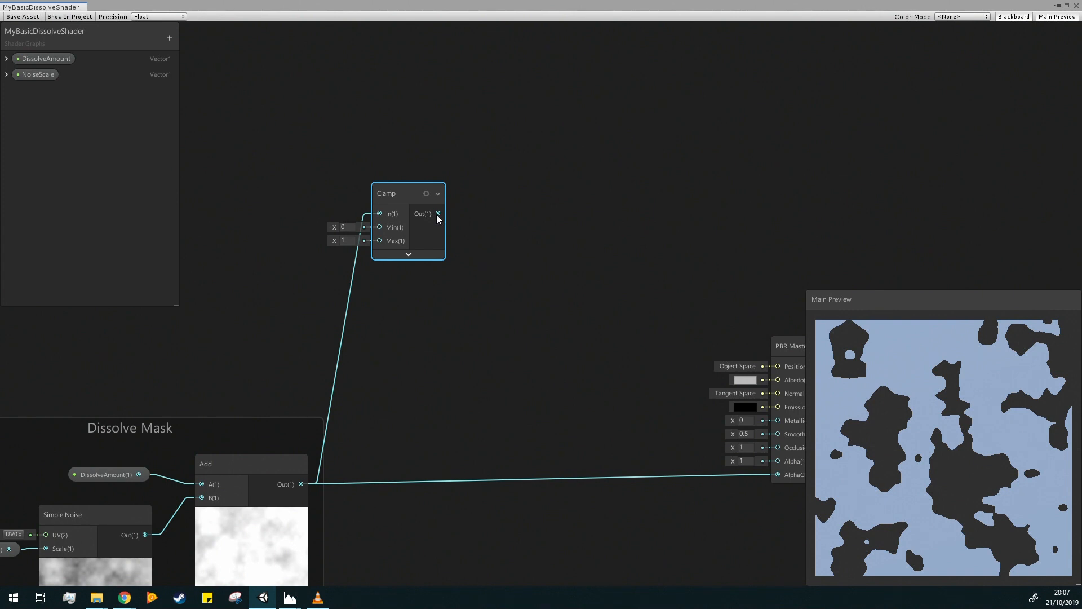
left_click_drag(438, 213, 539, 208)
type("remap")
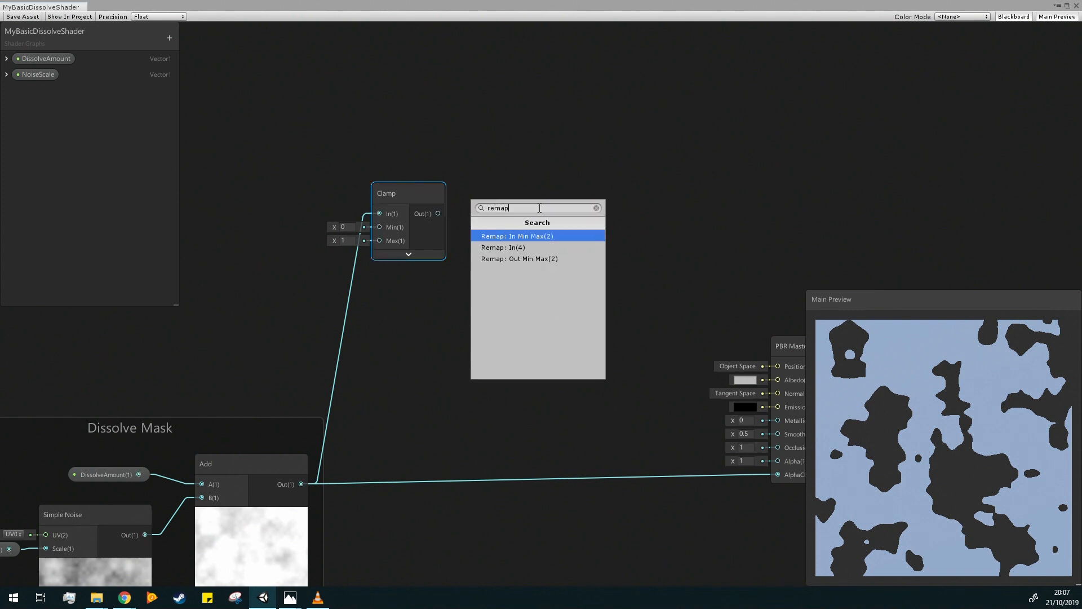
key("Return")
mouse_move(590, 205)
left_mouse_down()
mouse_move(604, 184)
mouse_move(609, 196)
left_mouse_up()
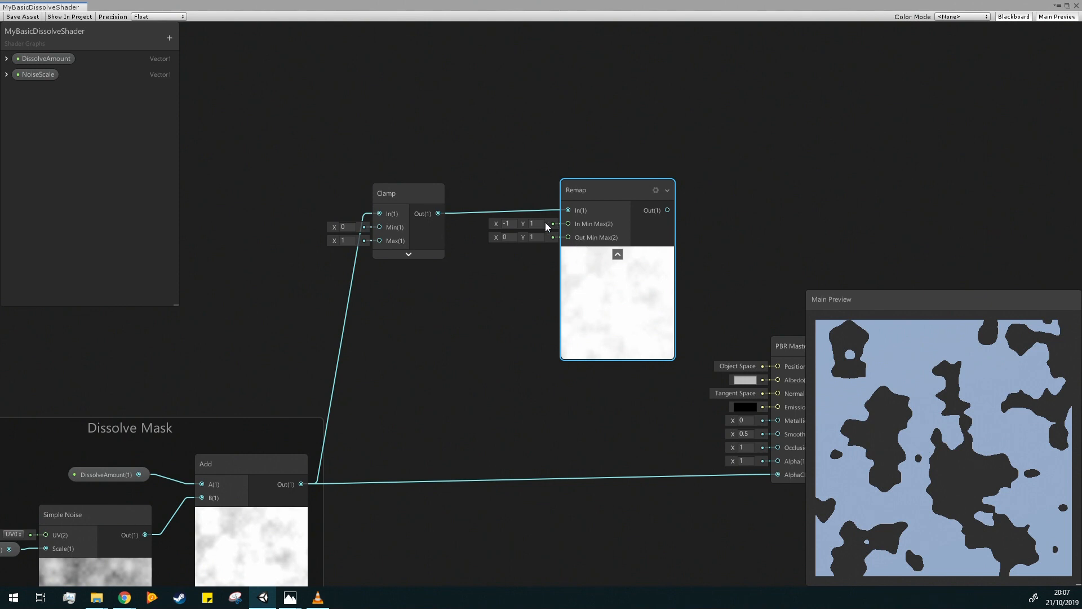
Set the Remap node's In Min Max to 0 and 1, and try an Out Min Max of 1 and 2.
left_click(515, 225)
type("0")
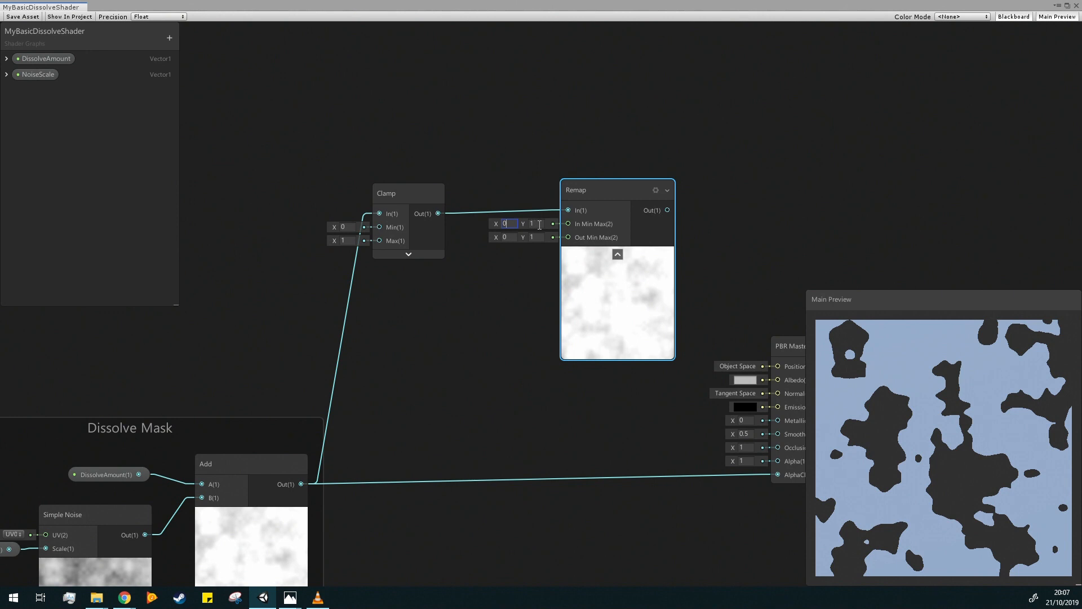
left_click(514, 236)
type("1")
key("Tab")
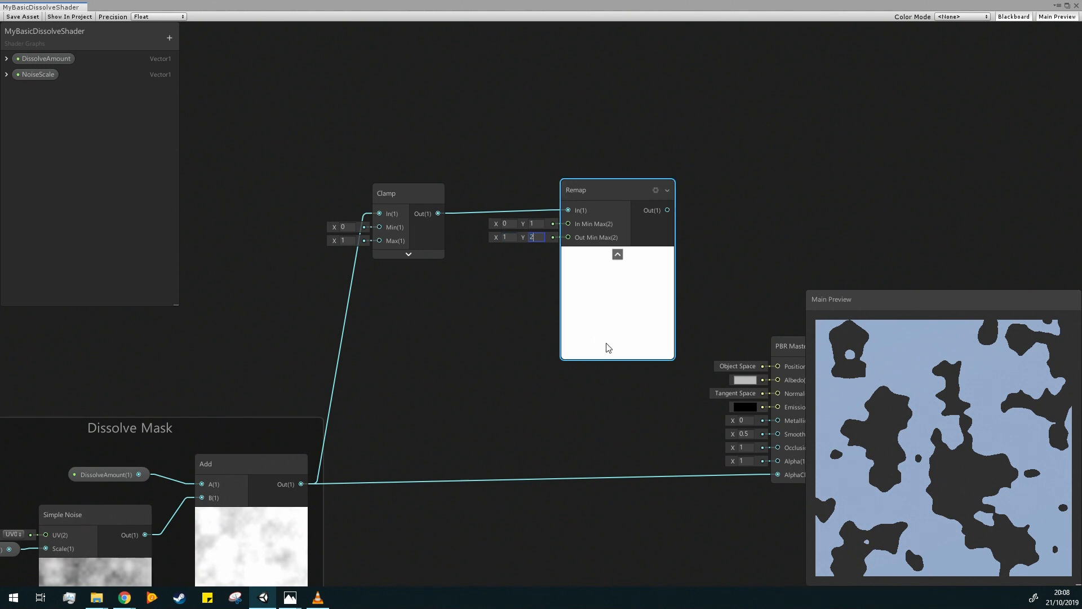
Set the Remap node's Out Min Max to -40 and 1.
left_click(513, 223)
left_click(537, 235)
type("1")
left_click(506, 237)
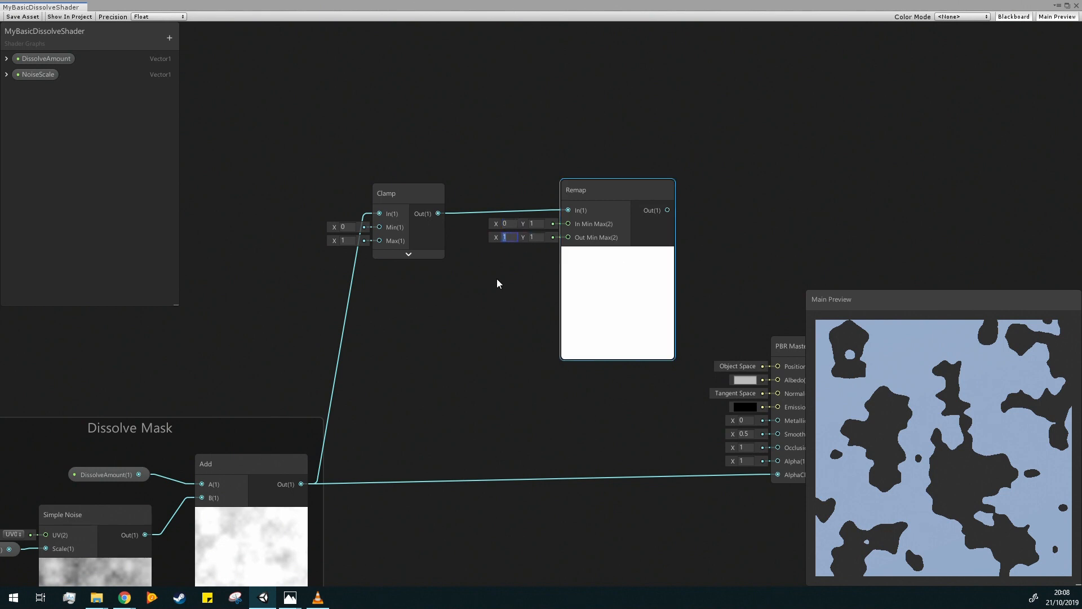
type("-40")
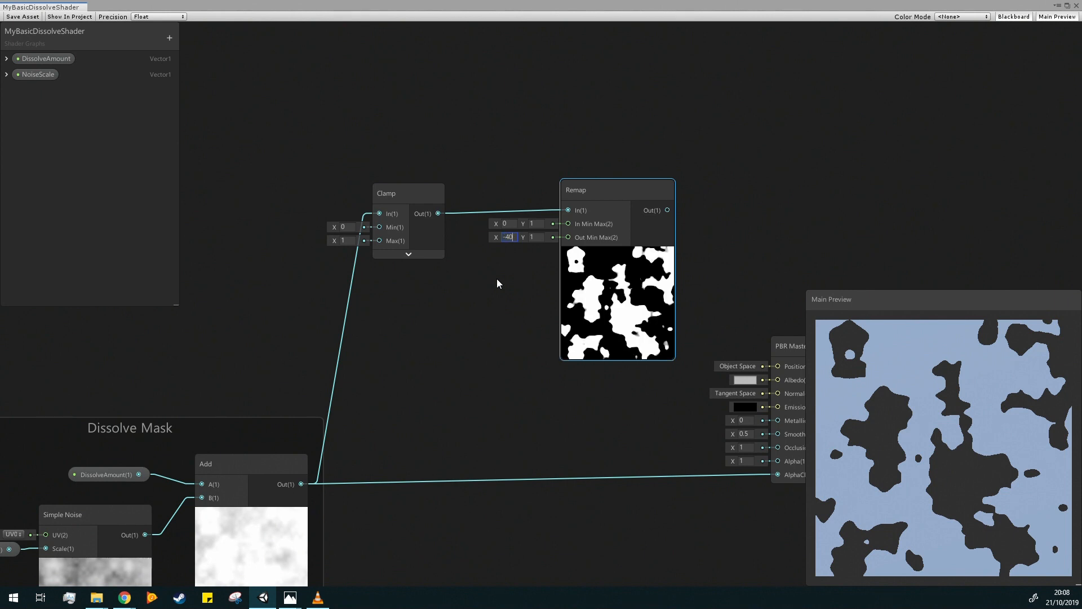
Create a second Clamp node fed by the Remap node's output and collapse its preview.
middle_click_drag(507, 320, 397, 319)
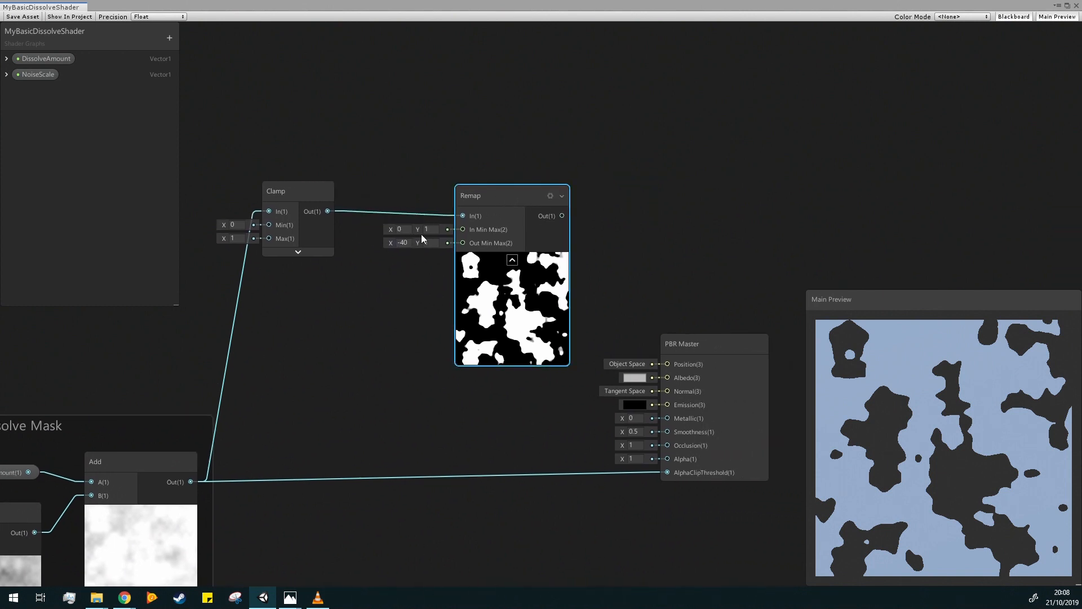
left_click_drag(525, 199, 668, 405)
type("clamp")
key("Return")
left_click(684, 240)
Connect the second Clamp's output to the PBR Master's Emission and move the PBR Master farther from the Clamp.
left_click_drag(753, 350, 790, 354)
middle_click_drag(757, 251, 616, 239)
left_click_drag(519, 177, 525, 183)
left_click_drag(631, 341, 659, 336)
middle_click_drag(514, 313, 618, 306)
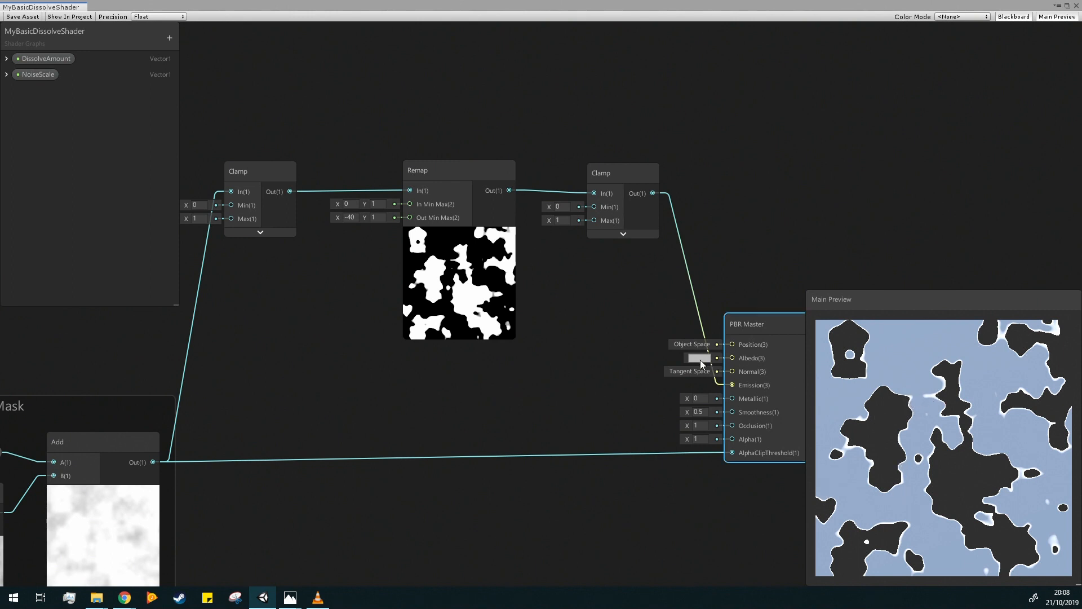
Add a Color property named Albedo with the reference _Albedo.
left_click(169, 38)
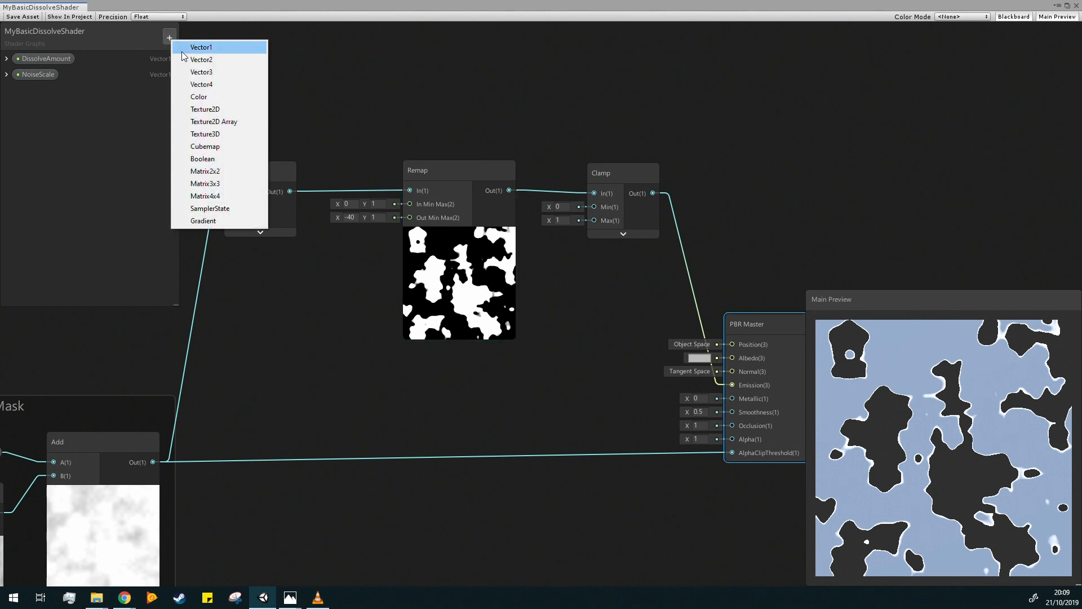
left_click(197, 98)
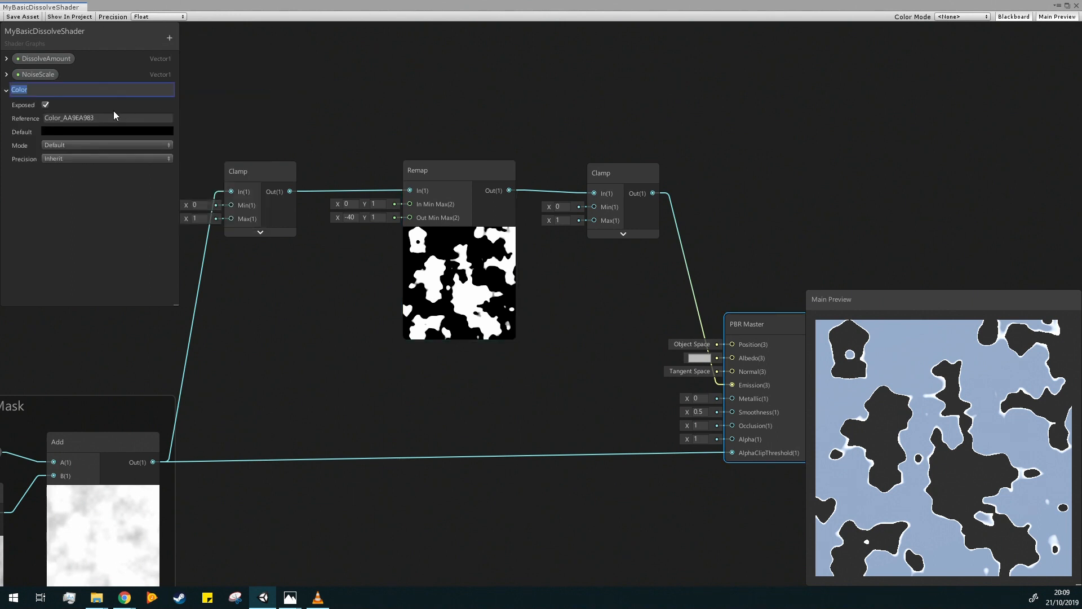
type("Albedo")
key("Return")
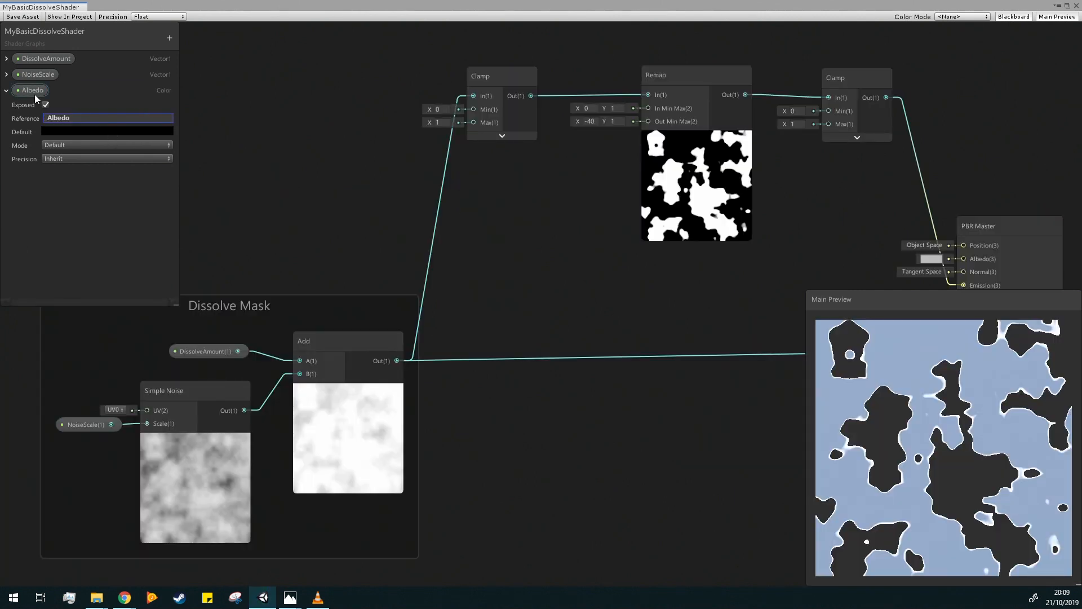
Place the Albedo property in the graph, connect it to the PBR Master's Albedo, and space out both nodes.
left_click_drag(35, 99, 967, 261)
middle_click_drag(987, 153, 717, 103)
middle_click_drag(913, 136, 618, 247)
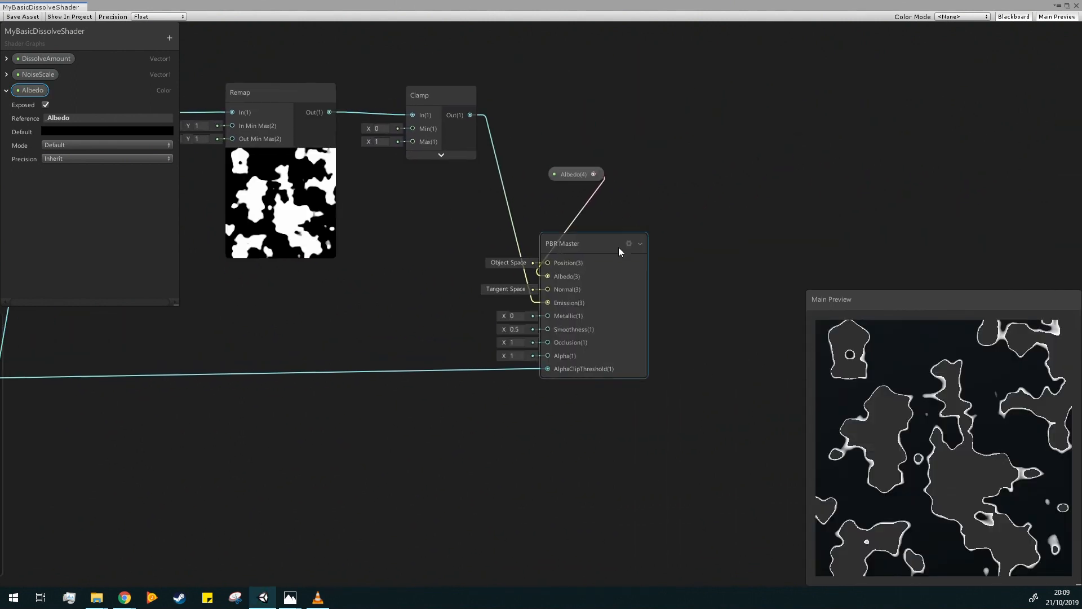
left_click_drag(617, 246, 762, 242)
left_click_drag(578, 174, 605, 175)
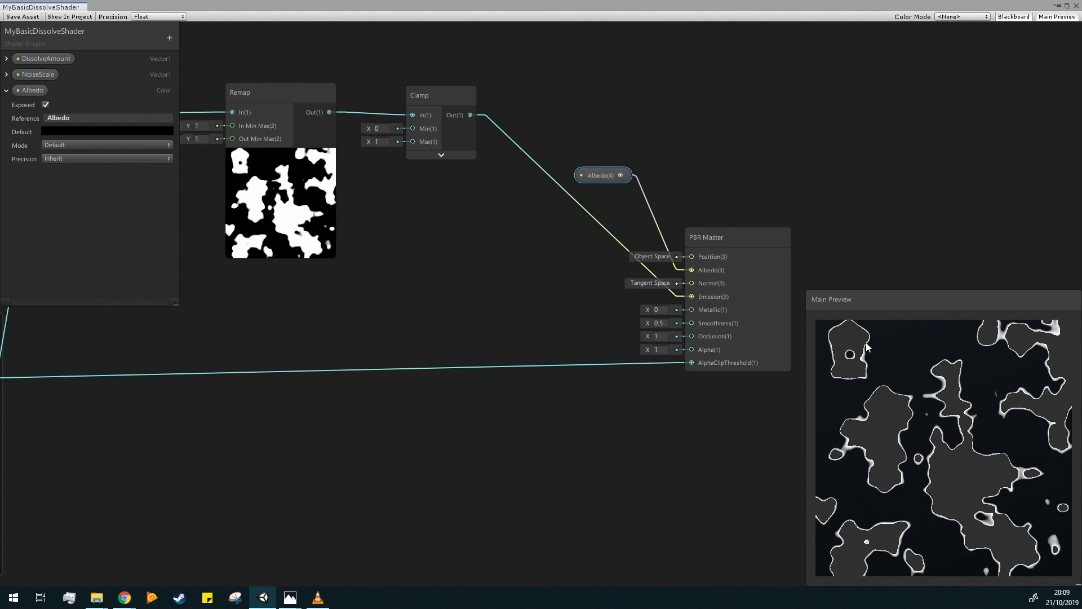
Adjust the Remap node's Out Min Max X value to -30.8.
middle_click_drag(480, 270, 496, 297)
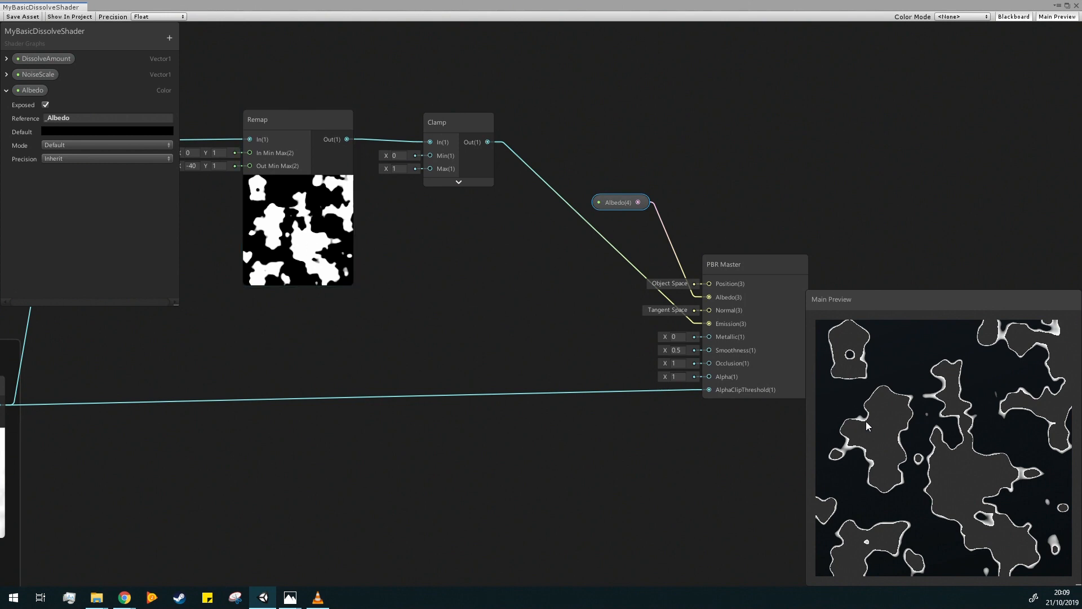
middle_click_drag(495, 284, 640, 336)
left_click(337, 220)
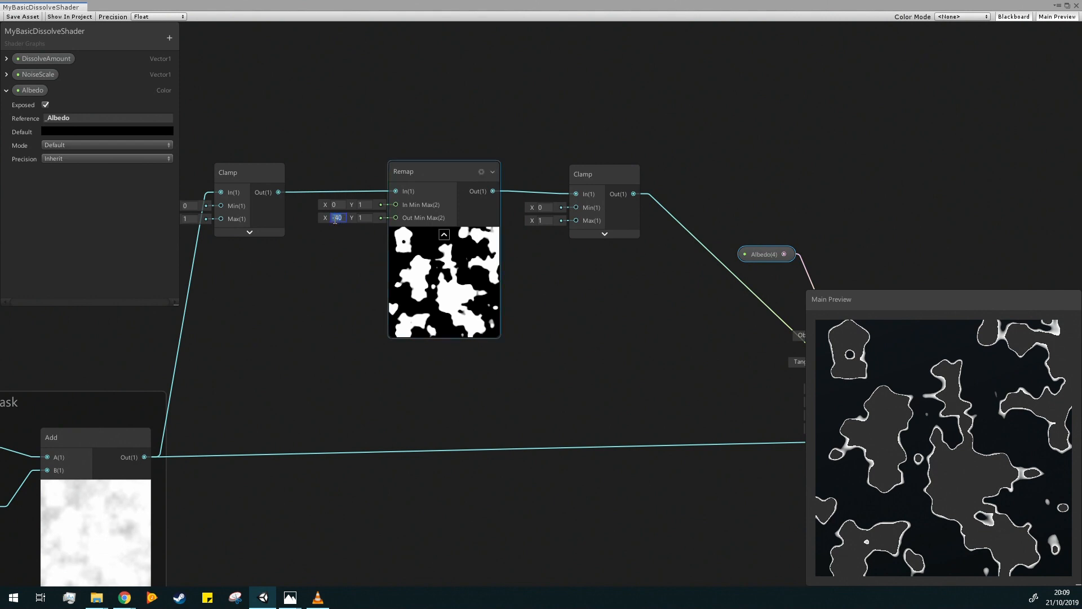
left_click_drag(326, 218, 372, 257)
left_click_drag(324, 218, 194, 265)
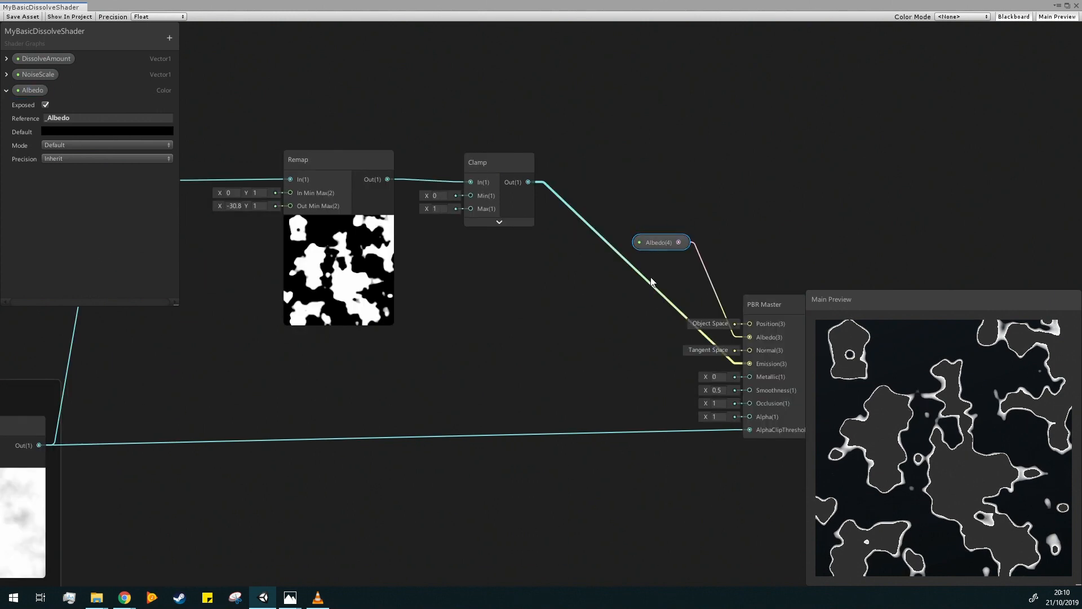
Add a Color property named EmissiveColor with the reference _EmissiveColor and save the shader asset.
left_click(169, 37)
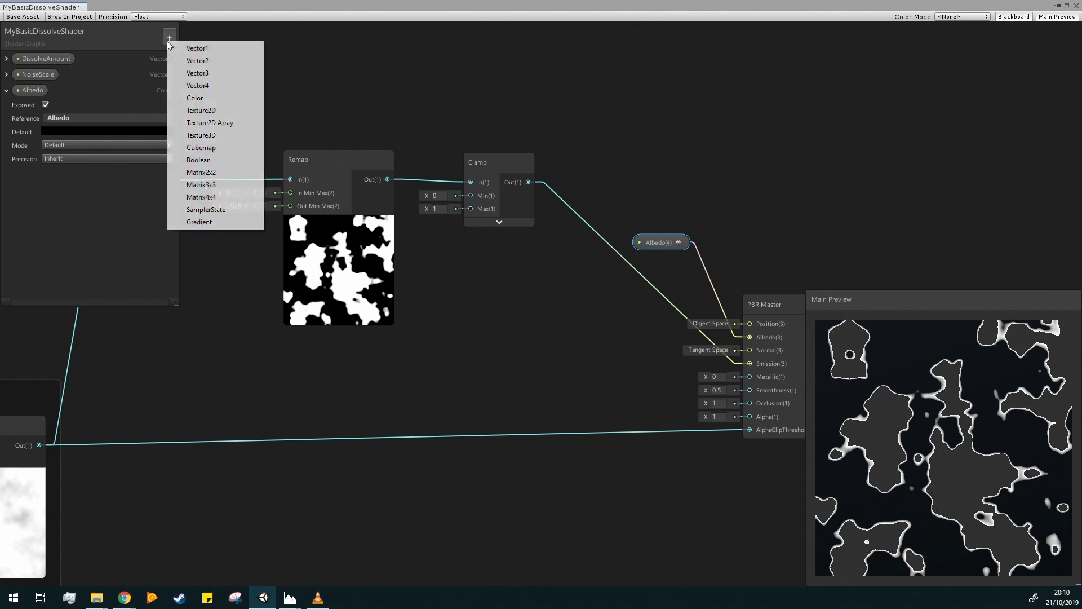
left_click(204, 98)
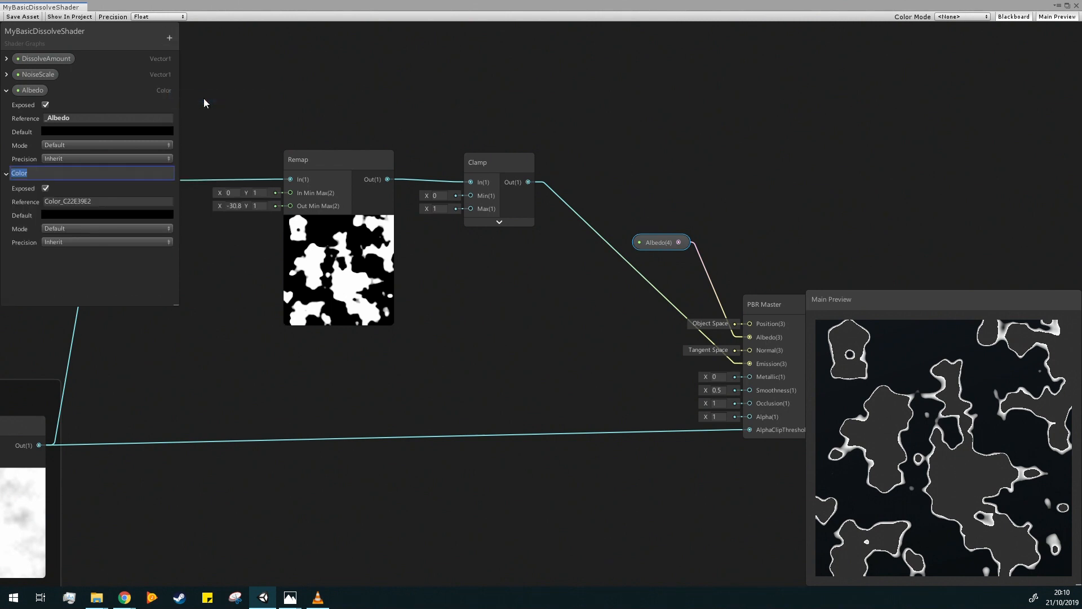
type("Emissive")
key("Return")
left_click(25, 19)
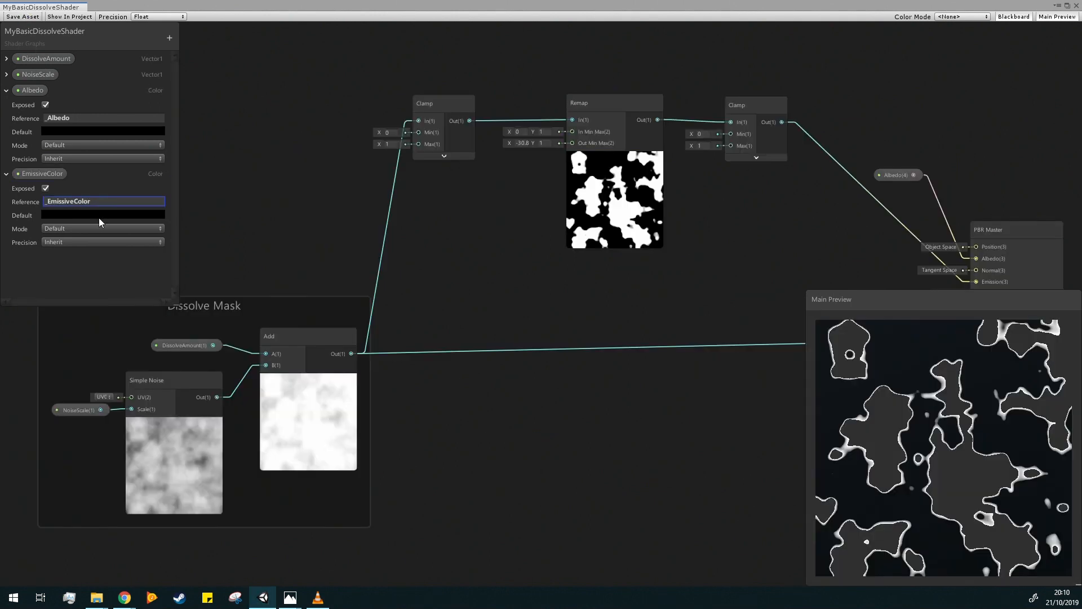
left_click(100, 217)
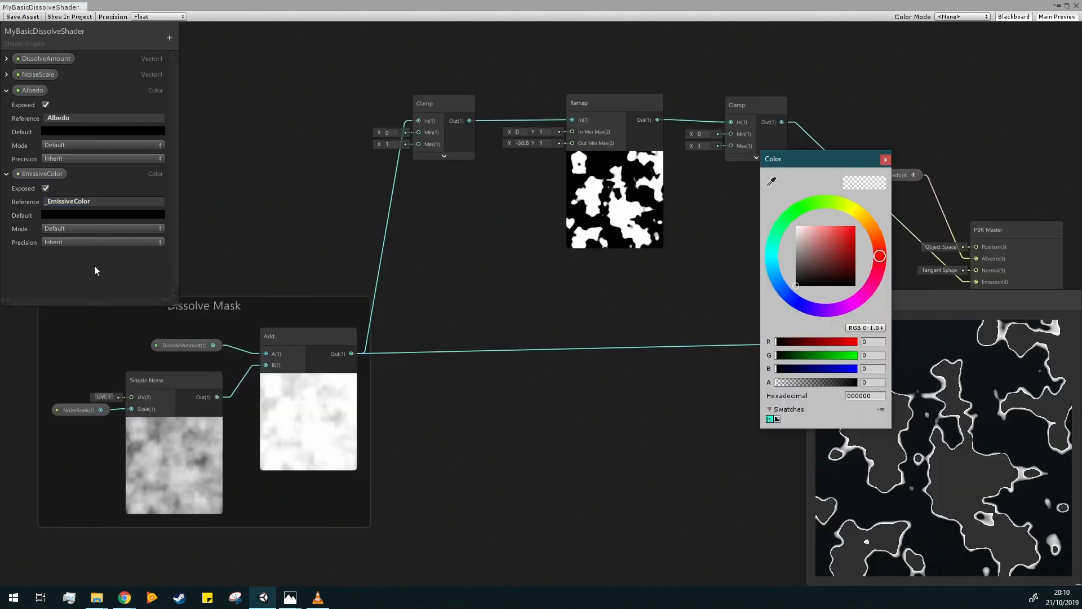
left_click_drag(834, 158, 600, 150)
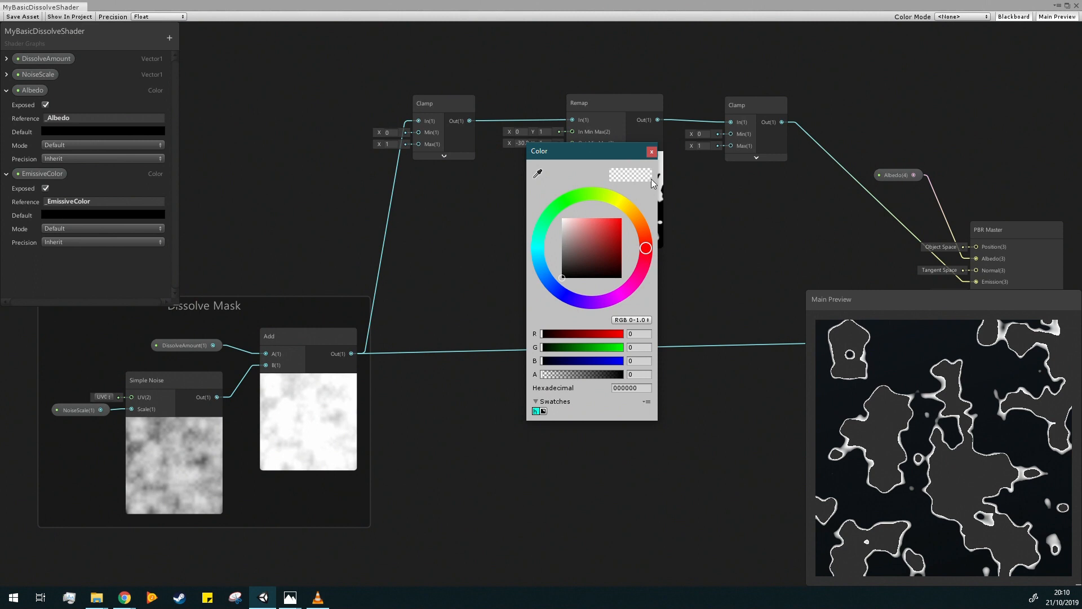
left_click(651, 151)
Switch the EmissiveColor property to HDR mode and set its default colour to R 1, G 0.21 and B 0.126.
left_click(146, 228)
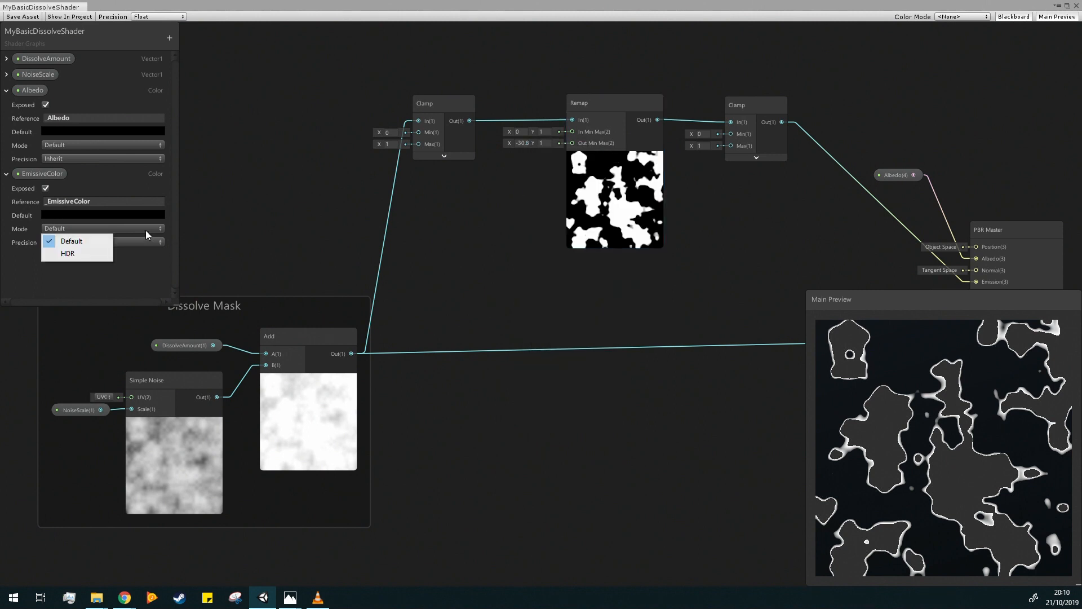
left_click(67, 253)
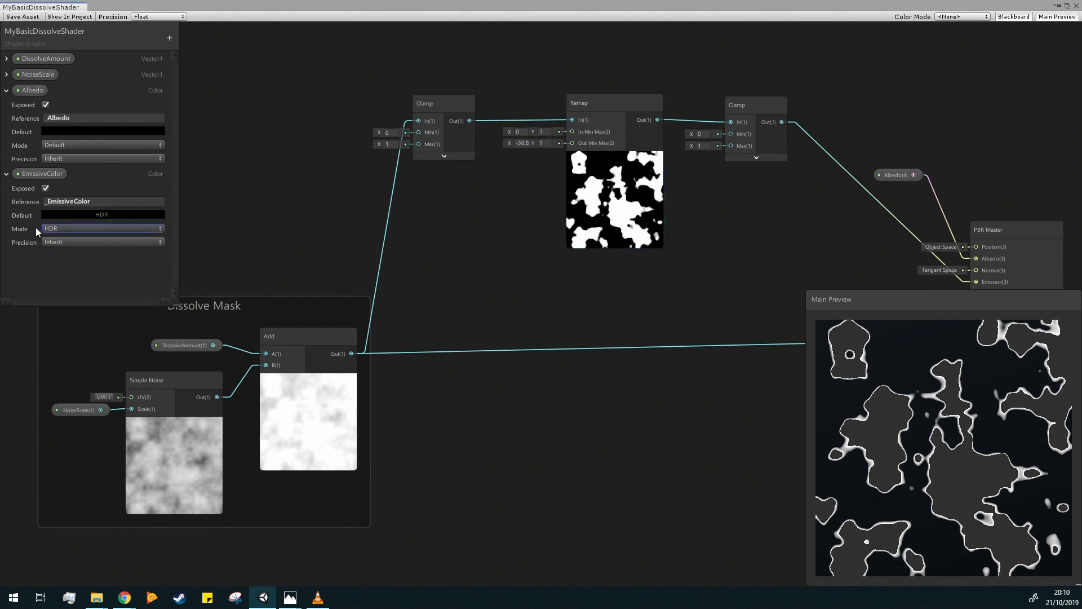
left_click(99, 214)
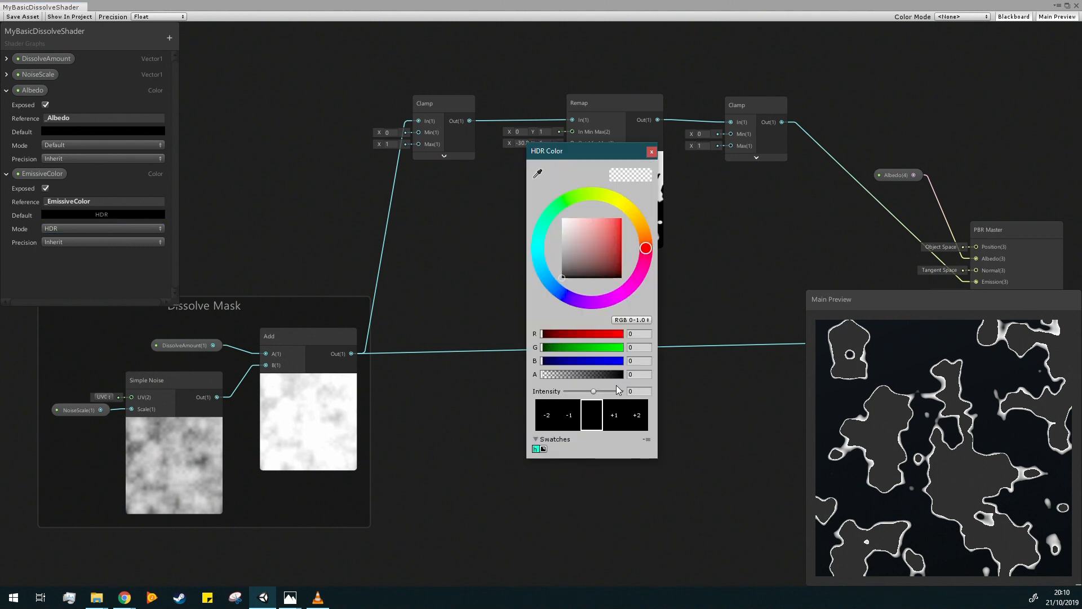
left_click(629, 336)
type("1")
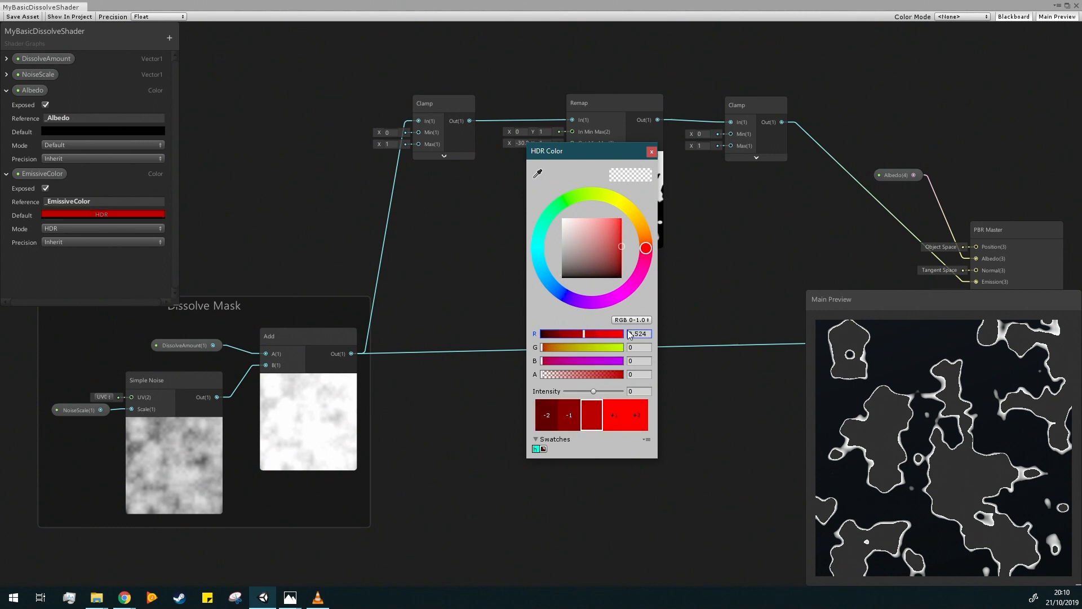
left_click_drag(547, 348, 559, 347)
left_click(550, 361)
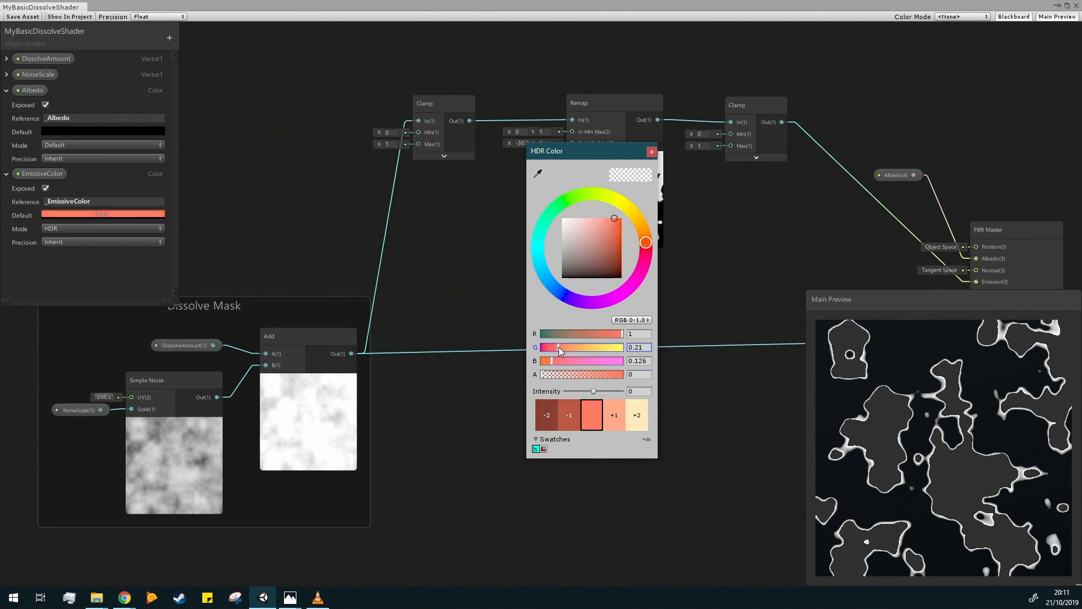
Raise the EmissiveColor default's HDR intensity to about 9.22 and close the colour picker.
left_click_drag(594, 390, 622, 396)
left_click(651, 151)
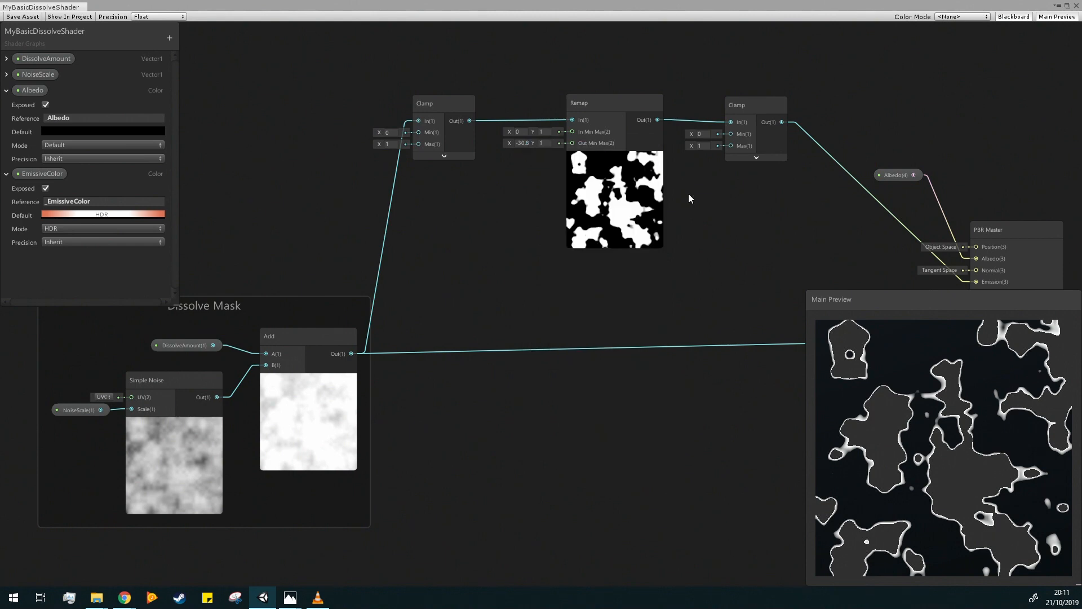
middle_click_drag(732, 254, 597, 259)
left_click(144, 217)
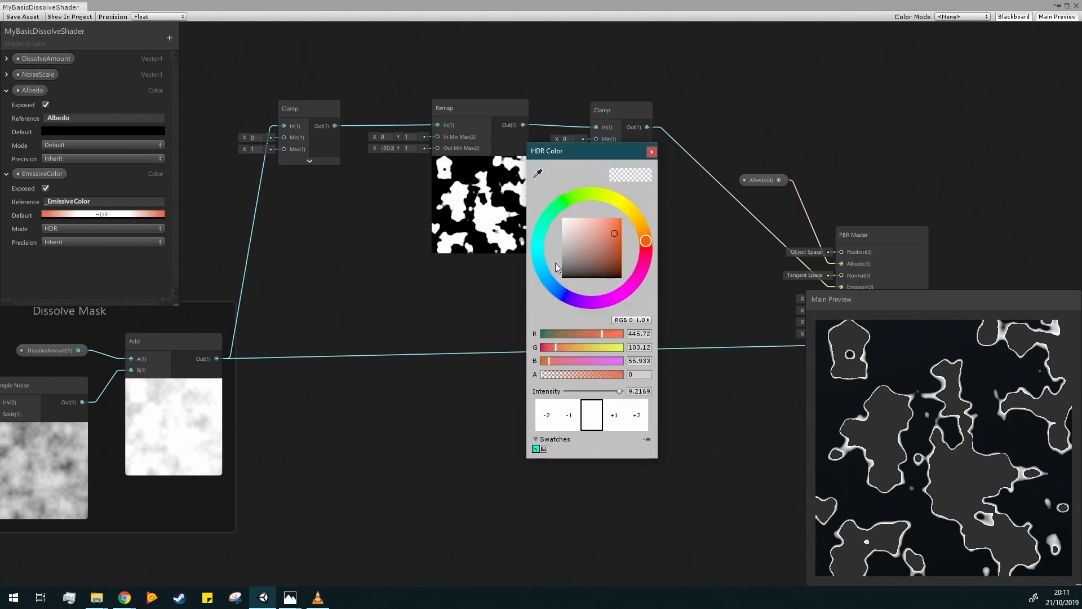
left_click(651, 151)
Place an EmissiveColor node, multiply it with the second Clamp's output, and connect the Multiply result to the PBR Master's Emission.
left_click_drag(43, 178, 571, 272)
middle_click_drag(686, 250, 605, 300)
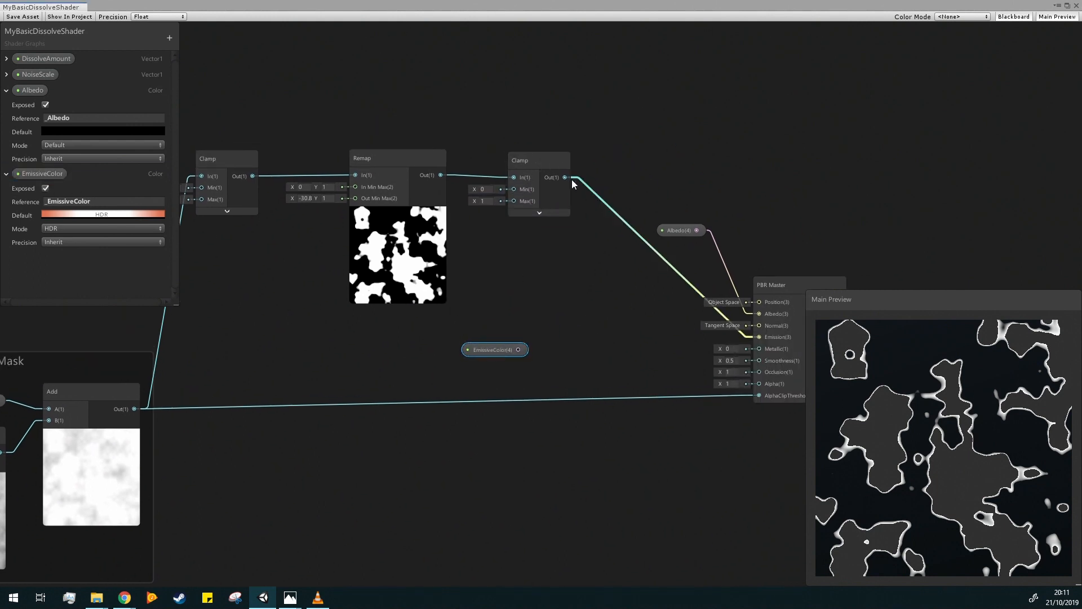
left_click_drag(565, 177, 590, 268)
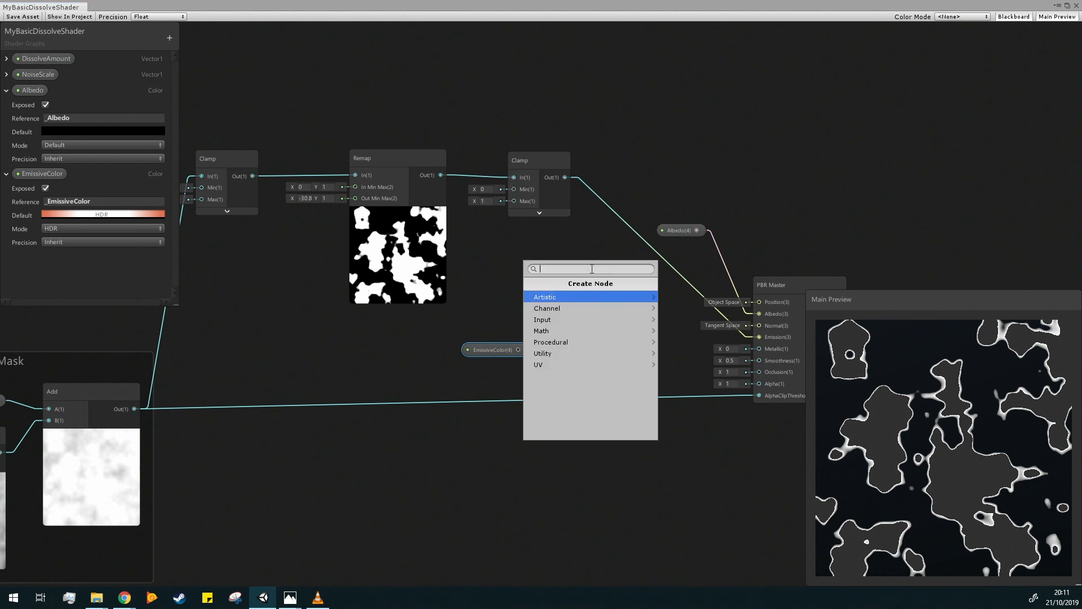
type("multiply")
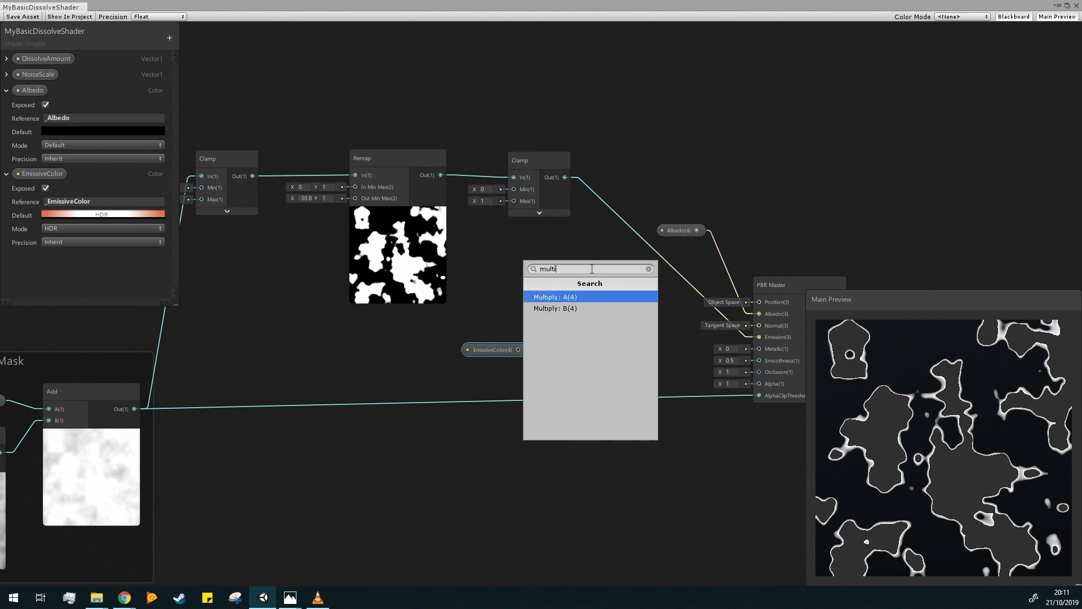
key("Return")
left_click_drag(518, 350, 591, 291)
left_click_drag(653, 259, 761, 336)
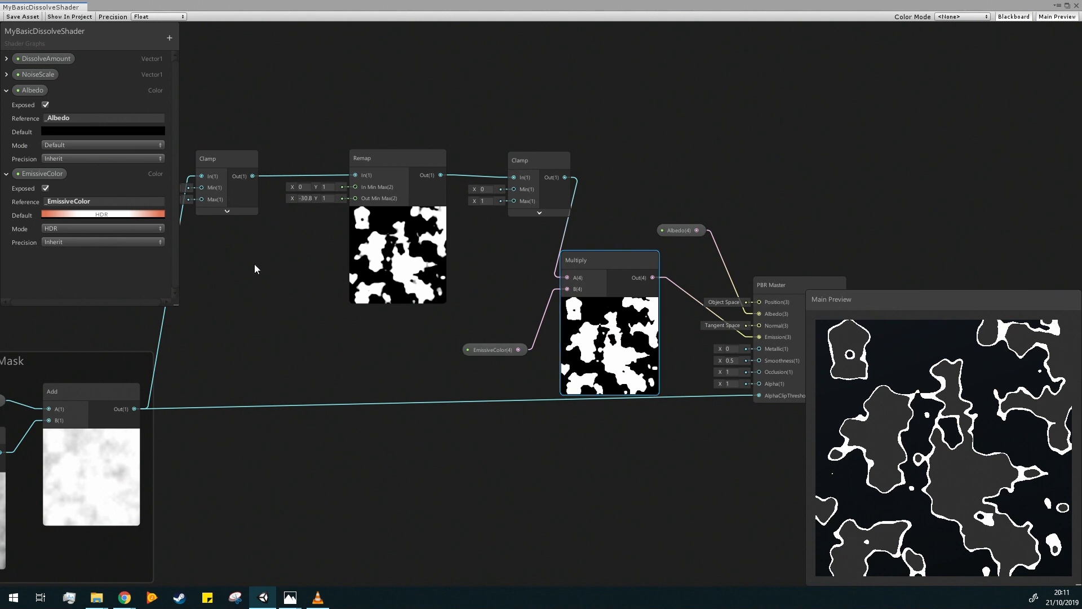
Set the EmissiveColor property's default HDR intensity to 4 and close the colour picker.
left_click(115, 215)
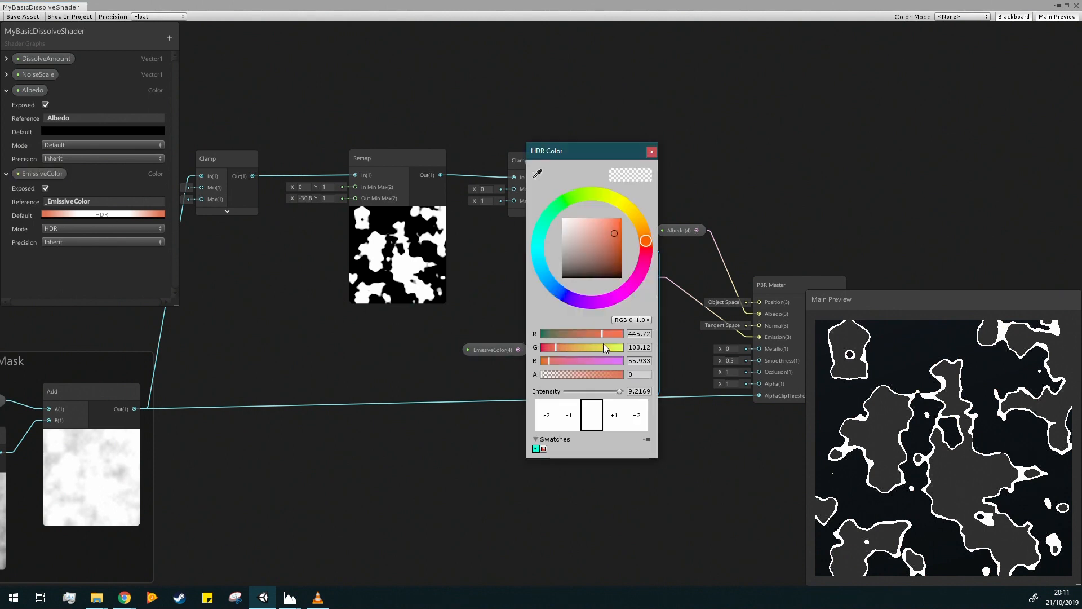
left_click_drag(619, 392, 602, 403)
left_click_drag(605, 402, 609, 399)
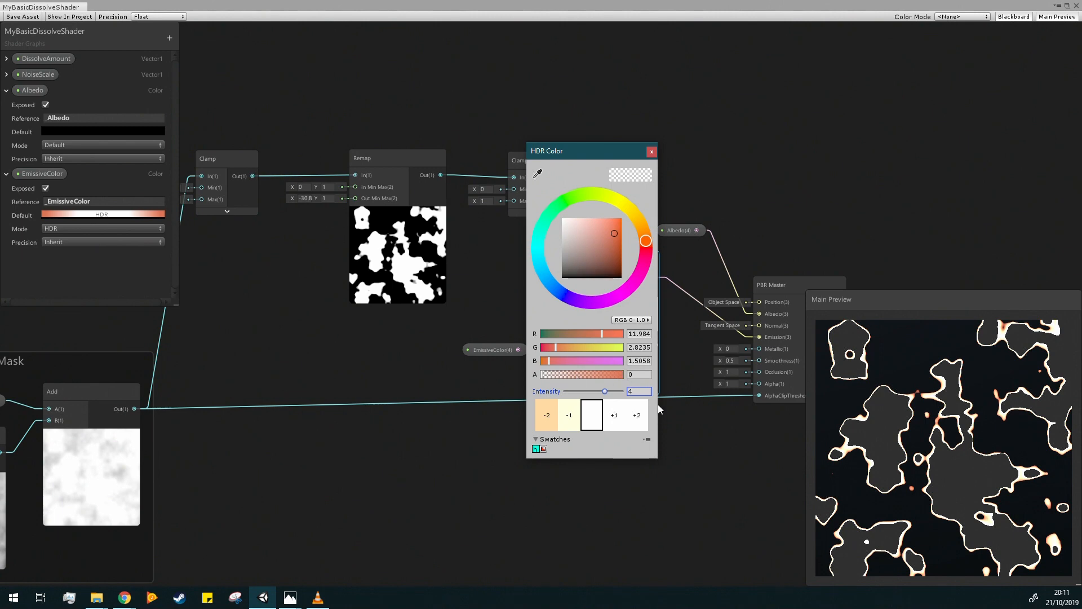
left_click(651, 151)
Rearrange the graph so the Clamp, Remap, Multiply and EmissiveColor nodes form a row, with PBR Master, Albedo and the Dissolve Mask group spaced apart.
left_click_drag(502, 348, 508, 295)
scroll(496, 242, "down", 3)
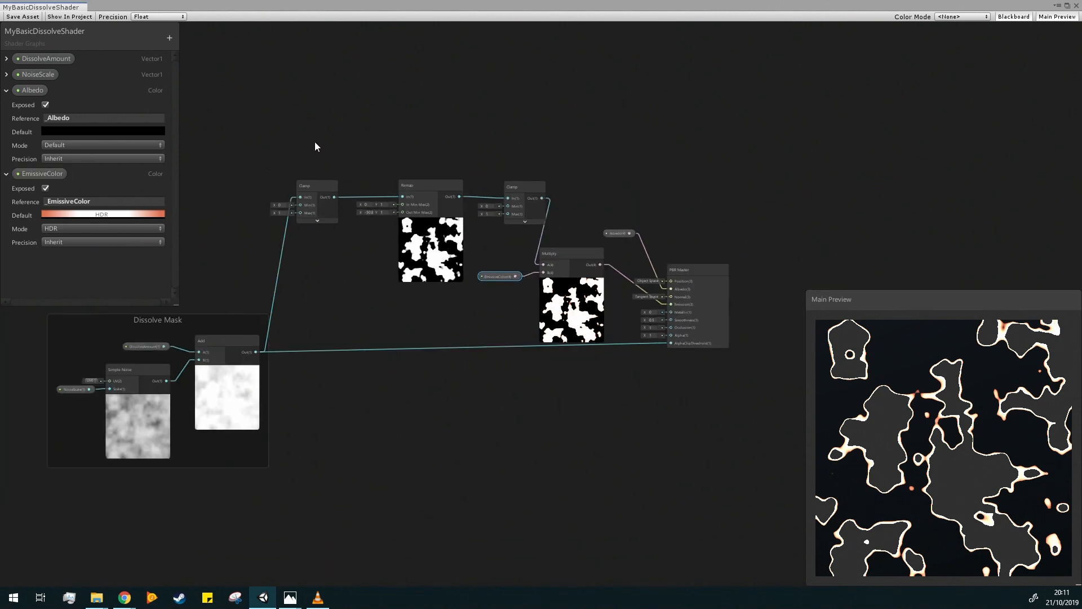
left_click_drag(315, 147, 493, 204)
left_click(574, 254)
left_click_drag(575, 258, 569, 195)
left_click_drag(704, 272, 753, 284)
left_click_drag(616, 233, 695, 215)
left_click_drag(503, 276, 505, 253)
middle_click_drag(293, 244, 402, 253)
middle_click_drag(482, 283, 468, 242)
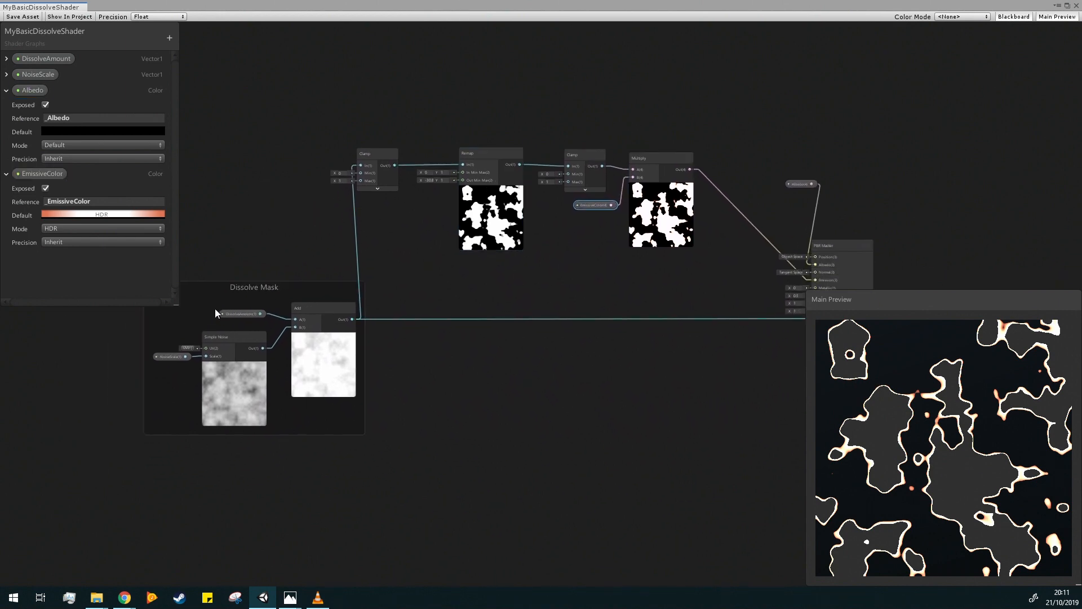
left_click_drag(215, 290, 183, 314)
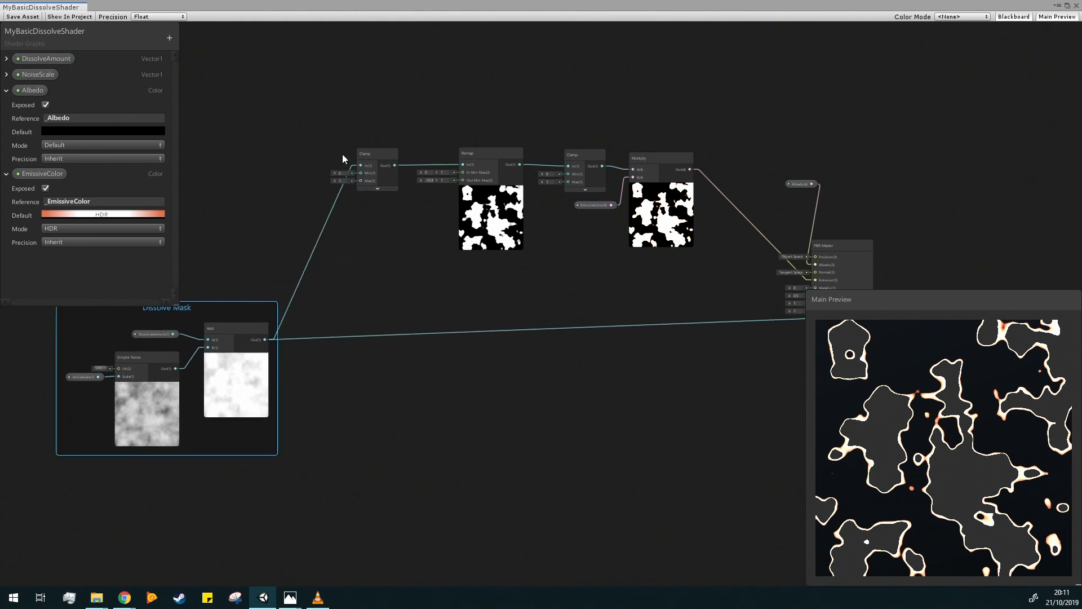
Group the Clamp, Remap, Multiply and EmissiveColor nodes and title the group Emissive Border Mask.
left_click_drag(320, 99, 703, 289)
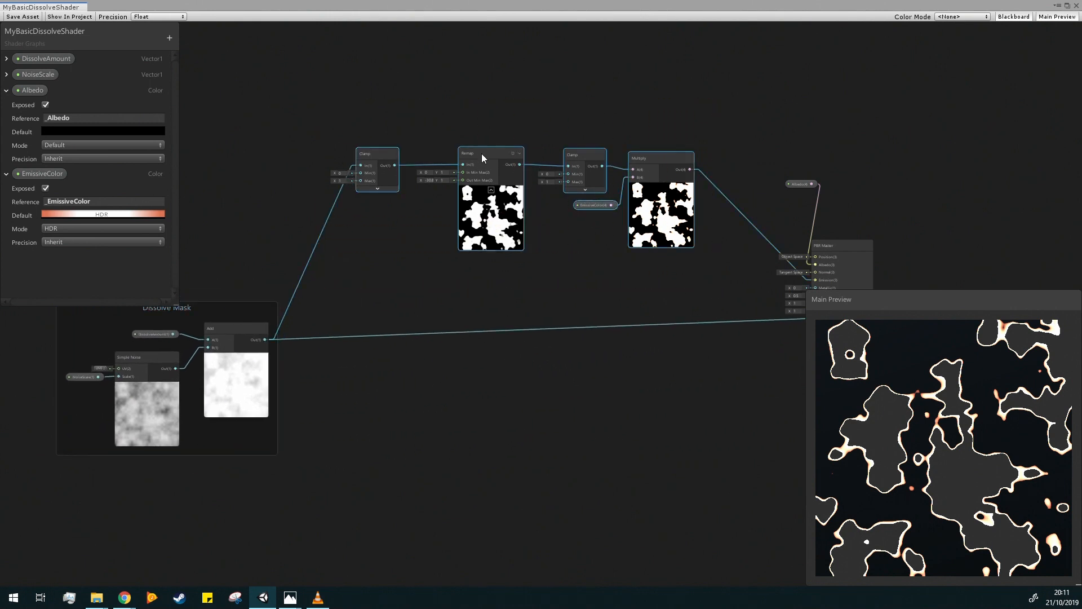
right_click(482, 154)
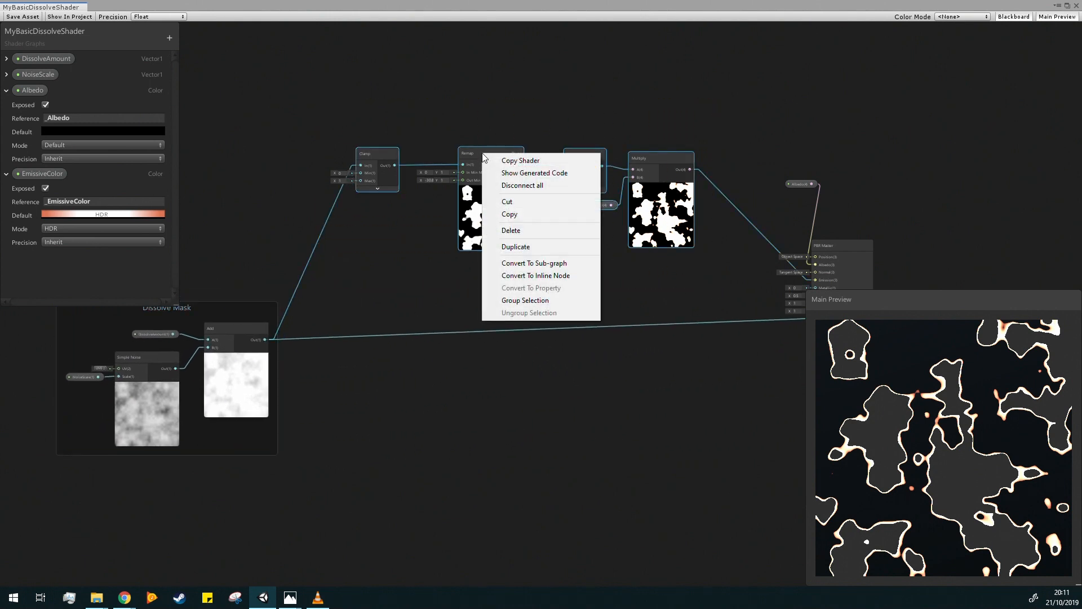
left_click(509, 296)
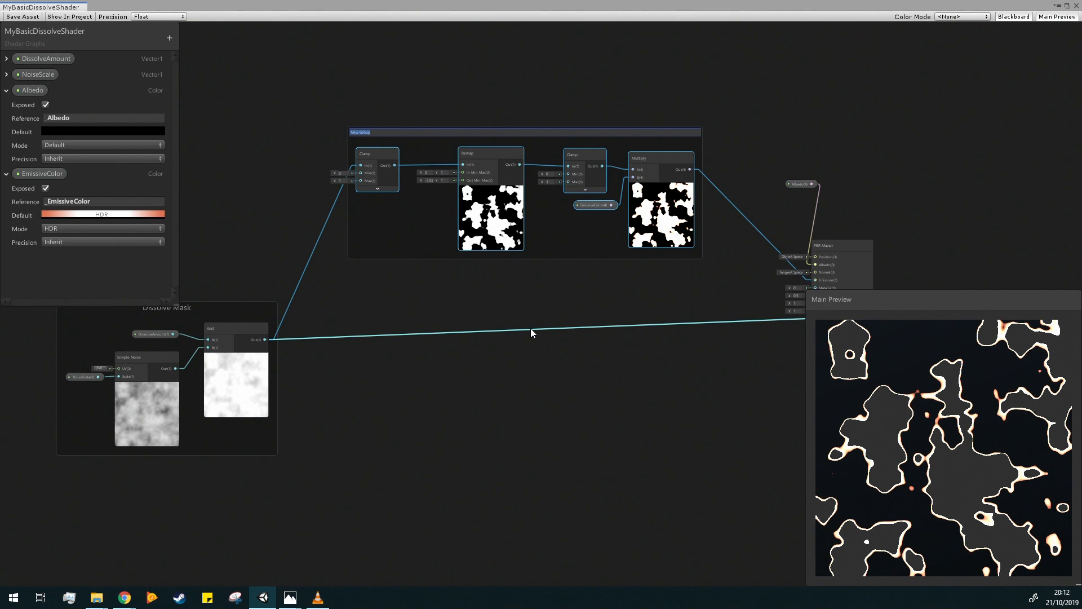
key("BackSpace")
type("Emissive Border Mask")
key("Return")
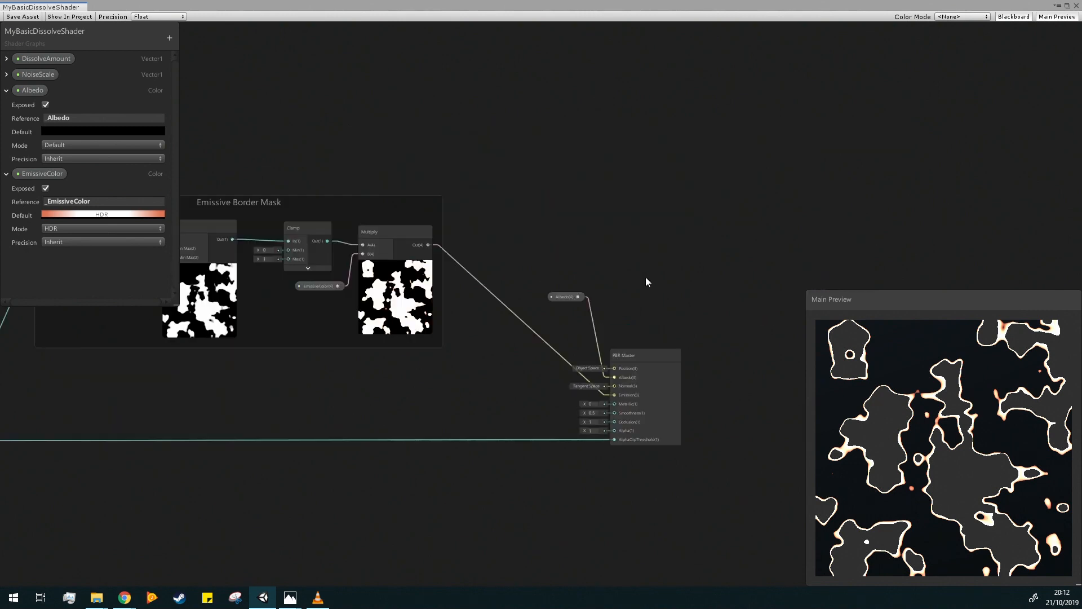
Shift the Dissolve Mask group slightly closer to the Emissive Border Mask group.
middle_click_drag(494, 353, 637, 328)
scroll(616, 310, "down", 2)
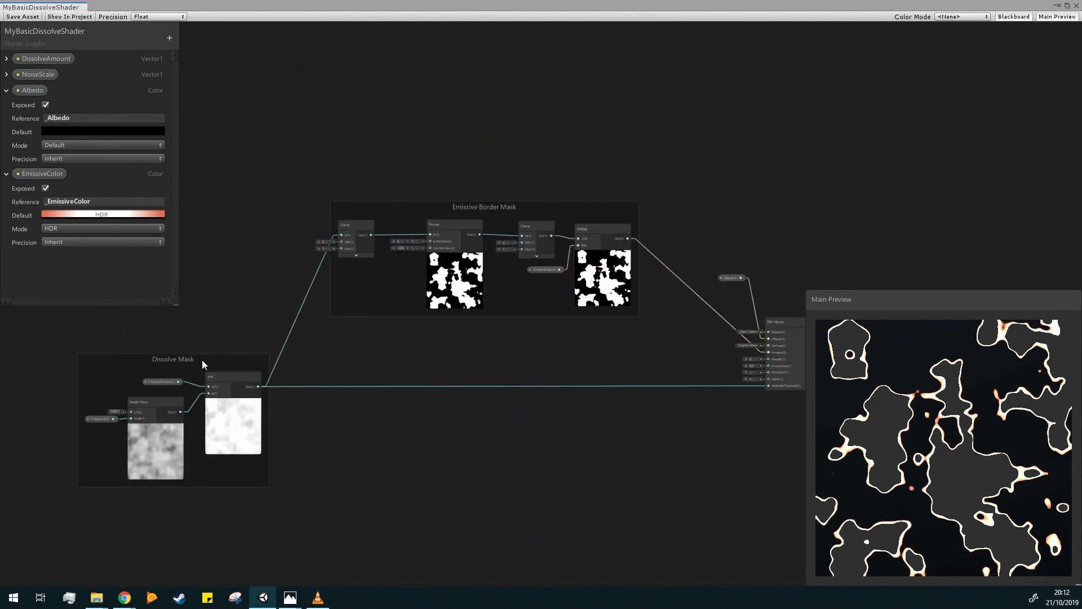
left_click_drag(202, 361, 230, 358)
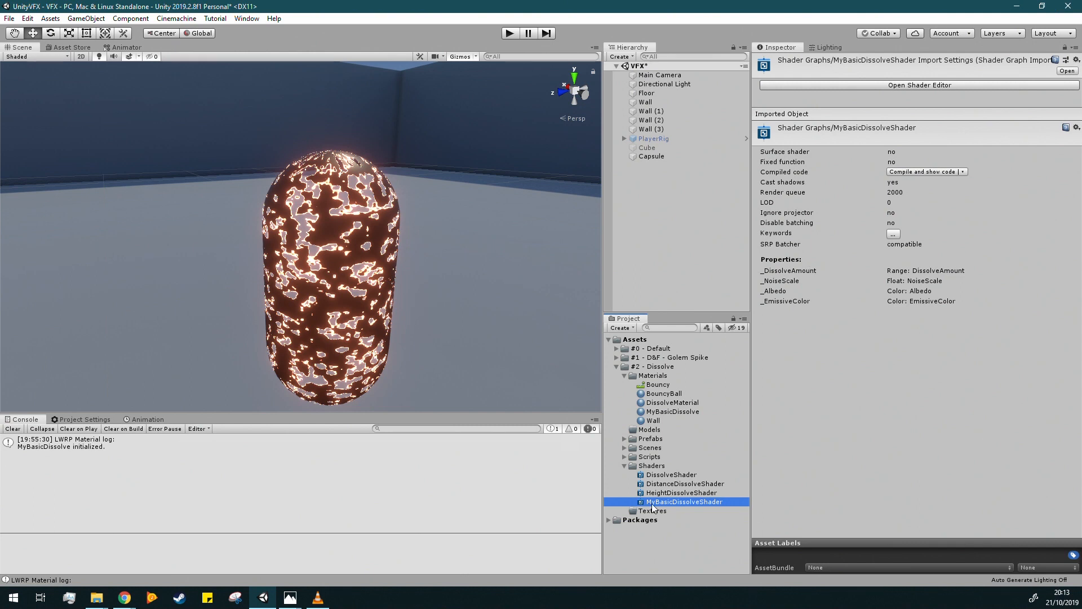
Set the Capsule material's EmissiveColor to HDR intensity 5.4 and lower its blue value to 0.6.
left_click(649, 155)
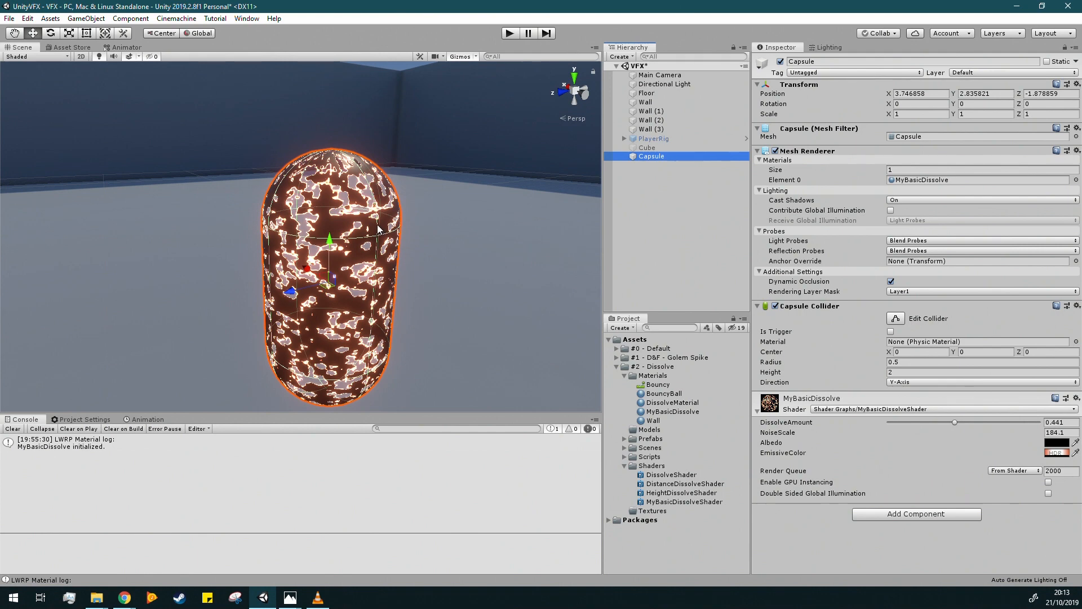
left_click(1055, 454)
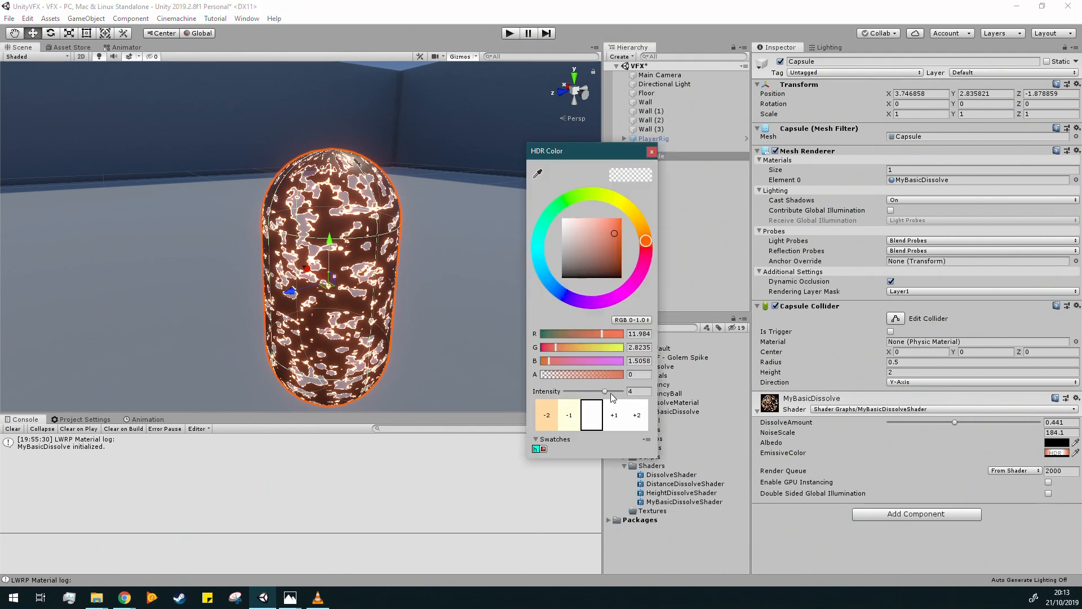
mouse_move(599, 394)
left_mouse_down()
mouse_move(614, 399)
mouse_move(609, 410)
left_mouse_up()
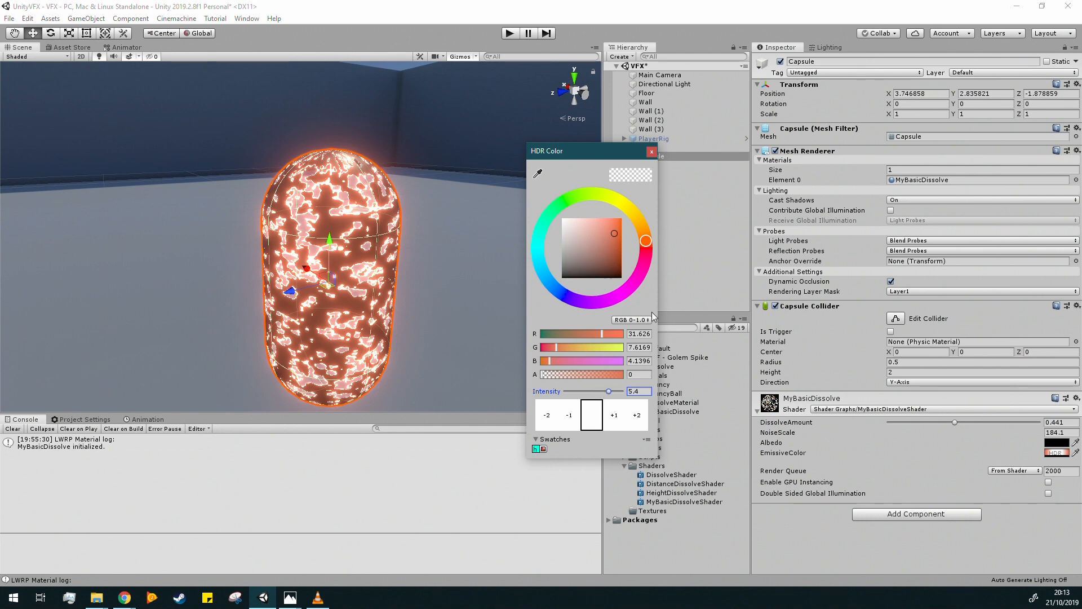
left_click_drag(550, 361, 545, 364)
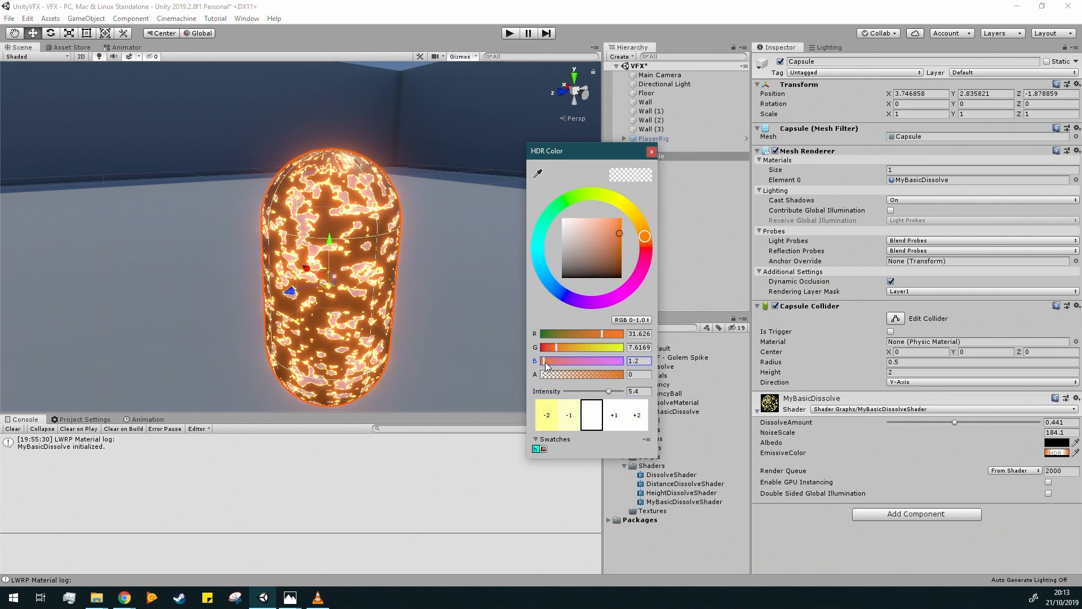
left_click(651, 152)
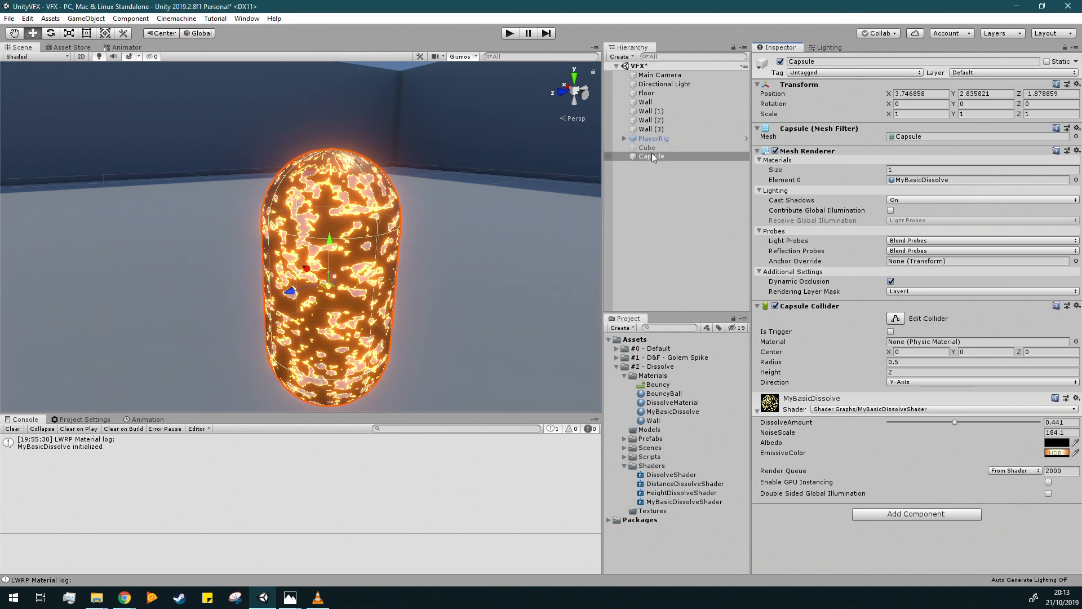
Compare the glow with the Main Camera's Bloom Intensity override off and on, and review its Post Process Volume settings.
left_click(672, 208)
left_click(674, 75)
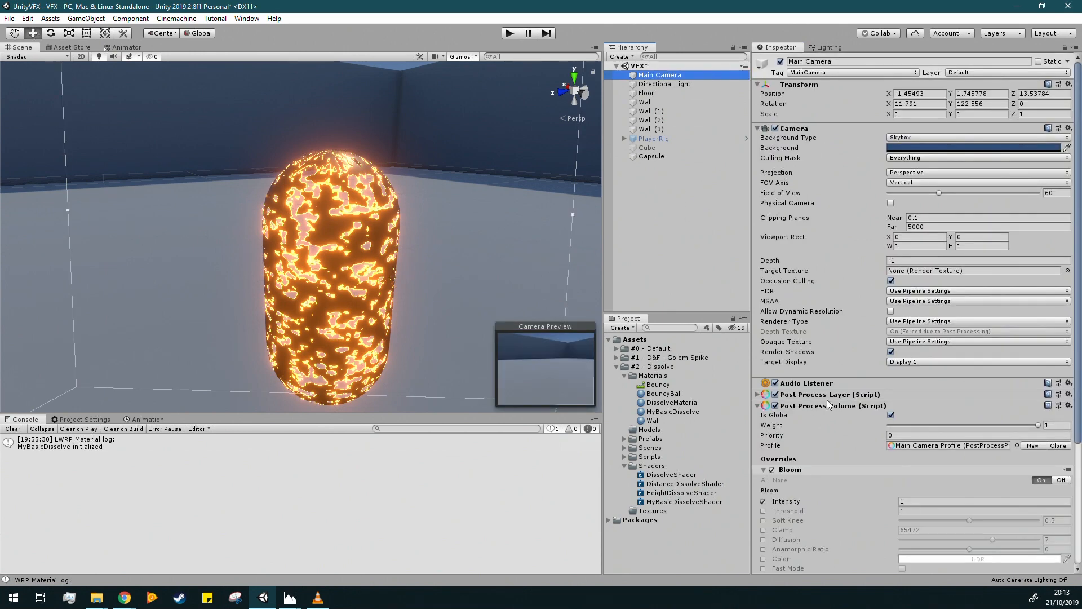
scroll(818, 414, "down", 5)
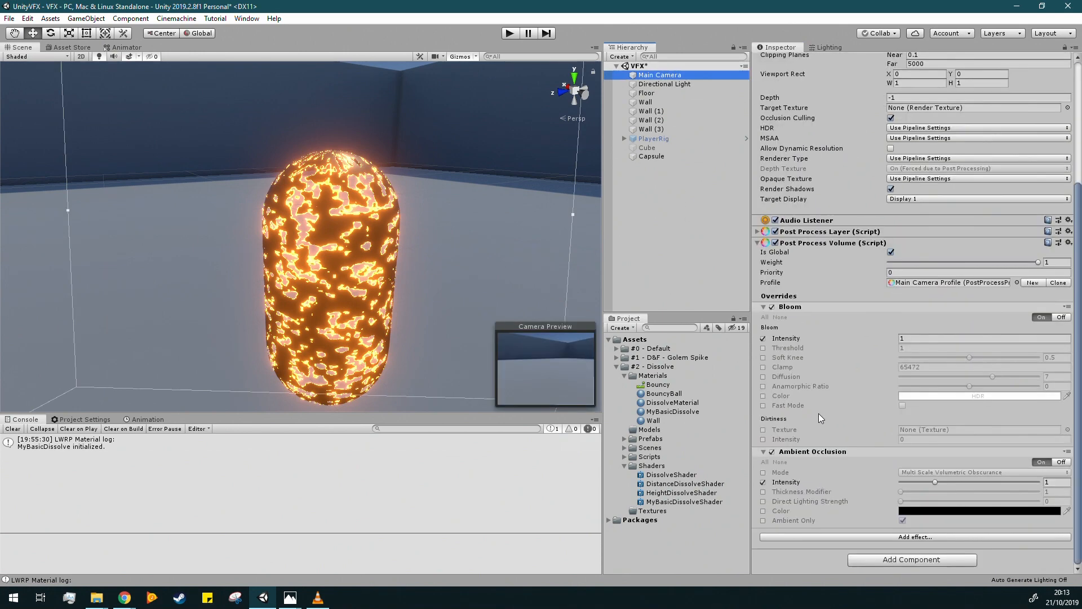
left_click(763, 338)
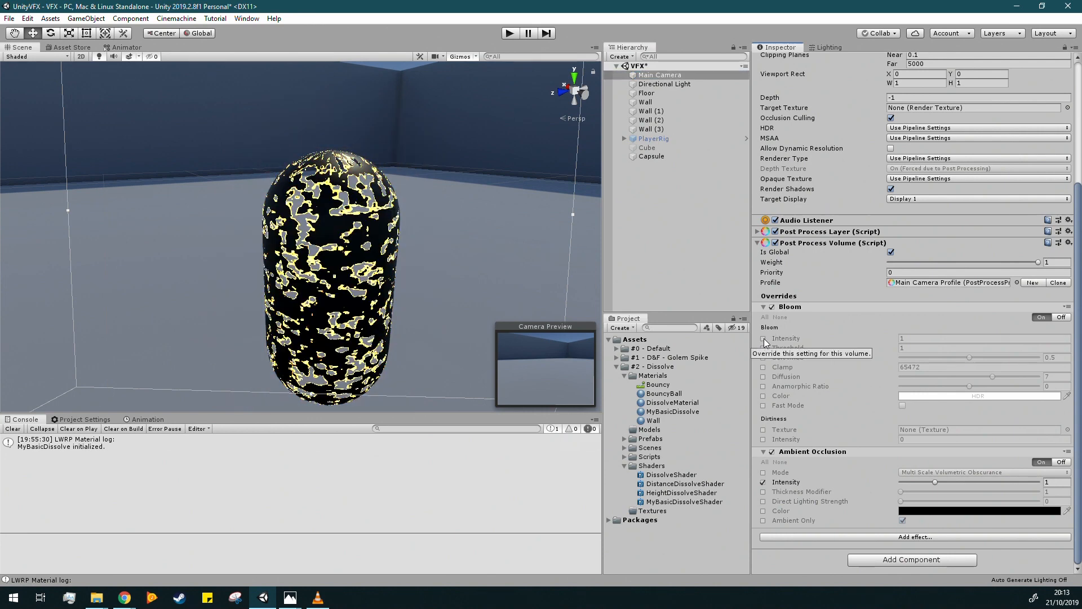
left_click(764, 338)
left_click(763, 339)
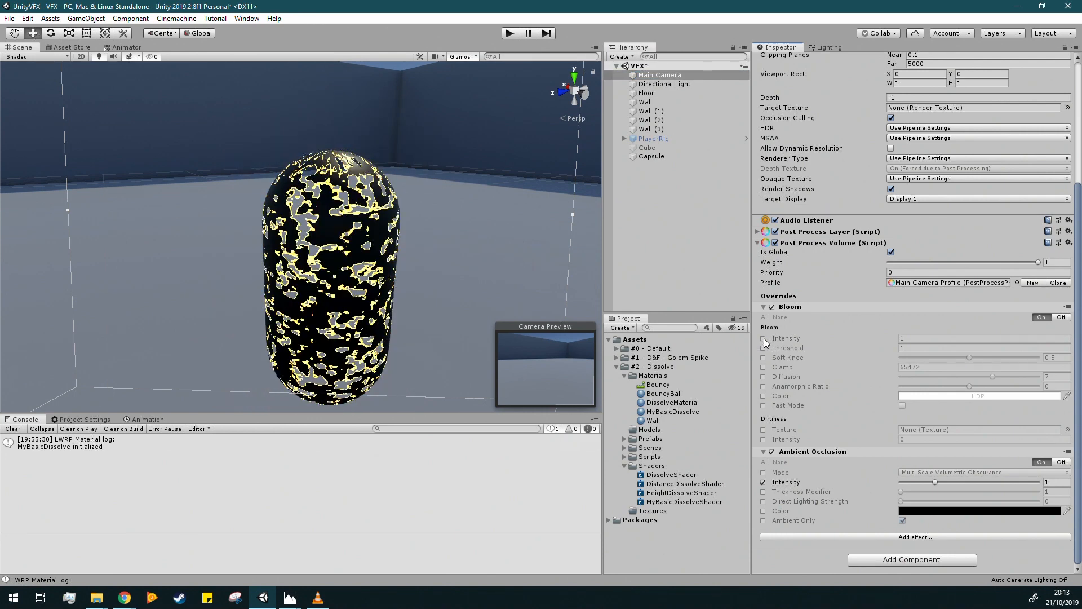
left_click(763, 338)
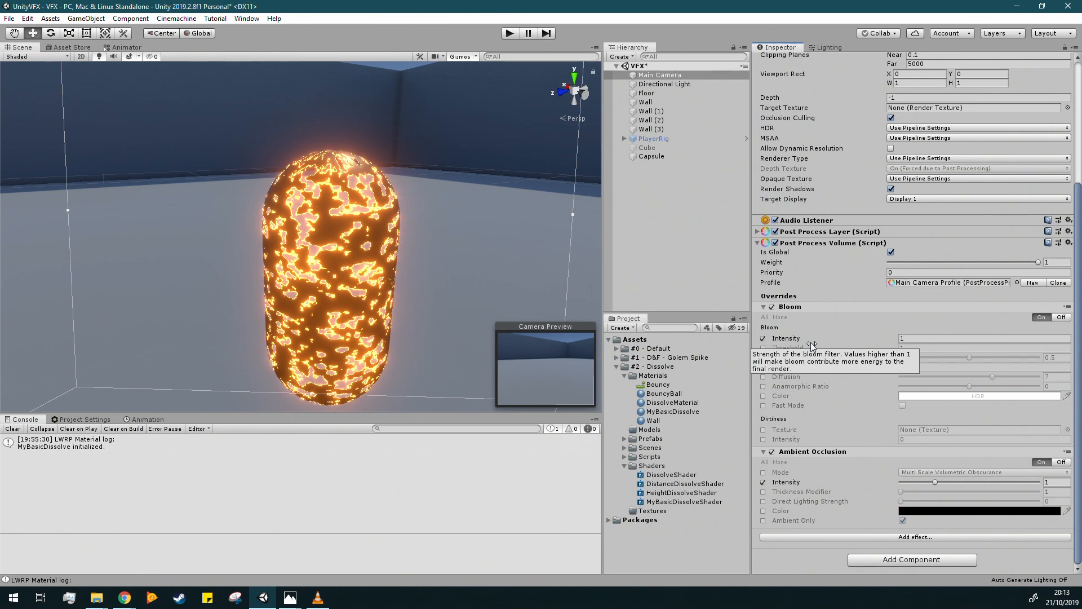
scroll(812, 345, "up", 3)
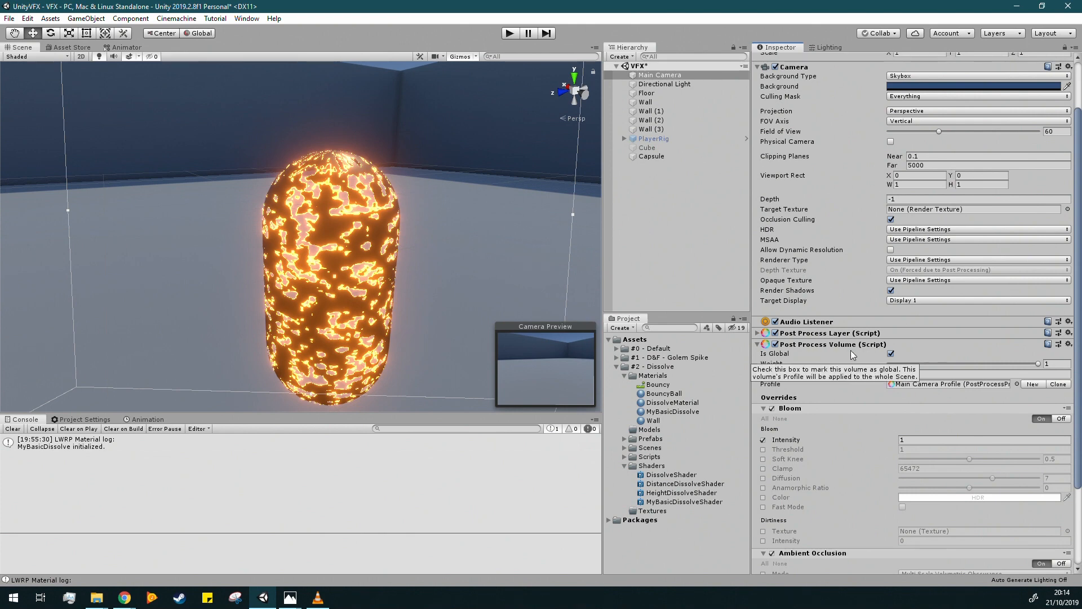
scroll(850, 350, "down", 3)
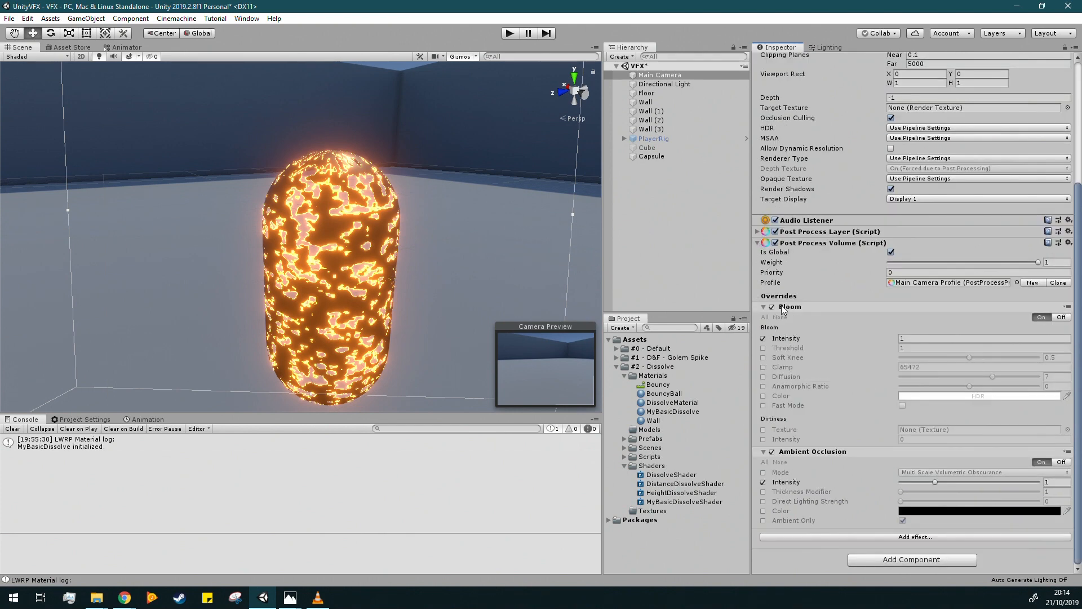
Set the Capsule material's EmissiveColor HDR intensity to 6 and close the colour picker.
left_click(652, 156)
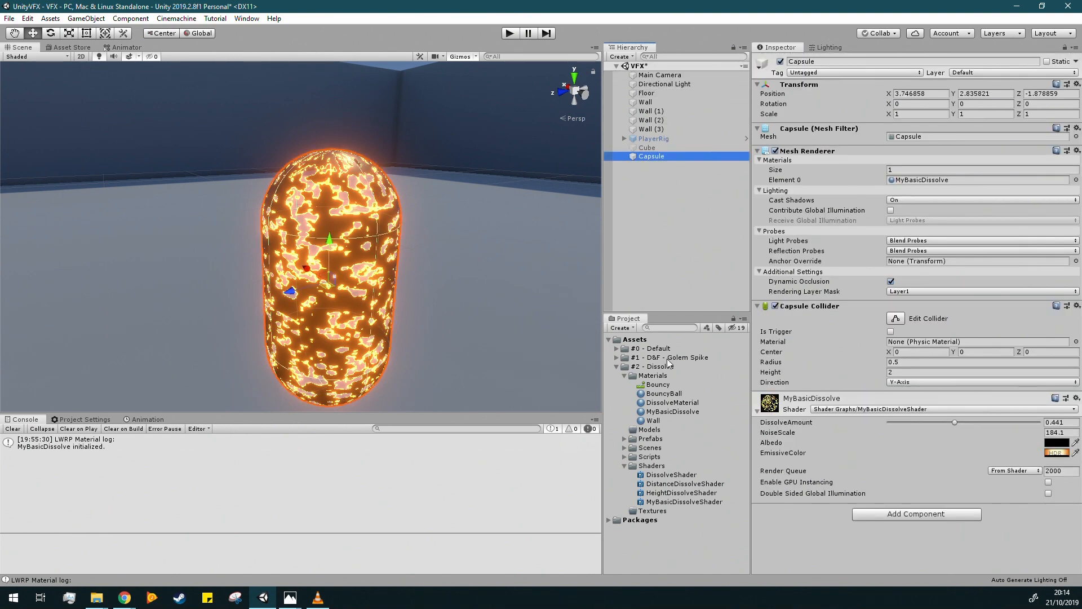
left_click(1051, 452)
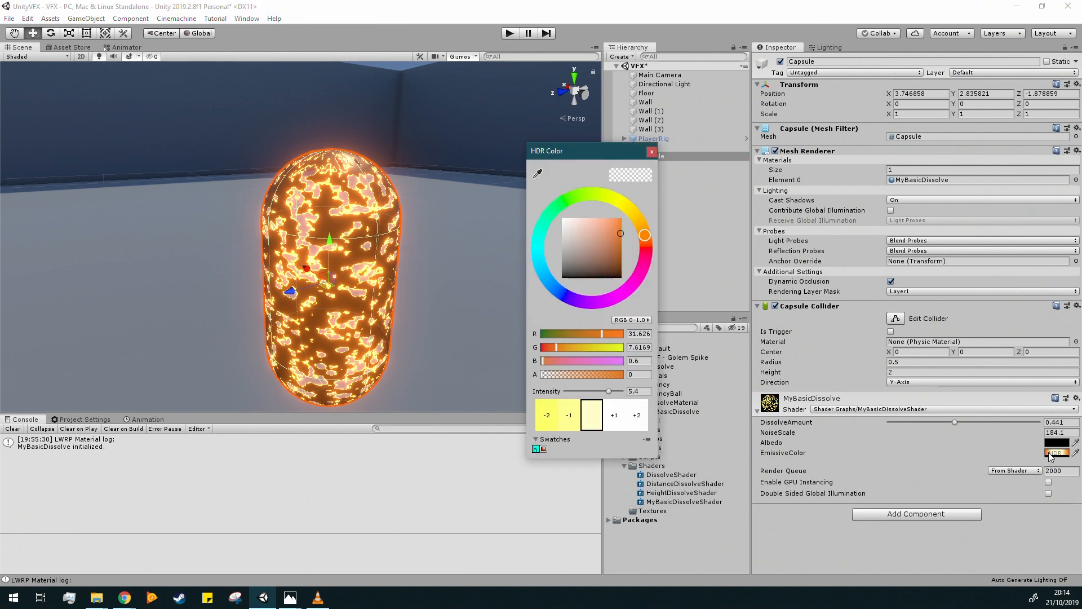
mouse_move(610, 390)
left_mouse_down()
mouse_move(587, 394)
mouse_move(604, 401)
left_mouse_up()
left_click(610, 407)
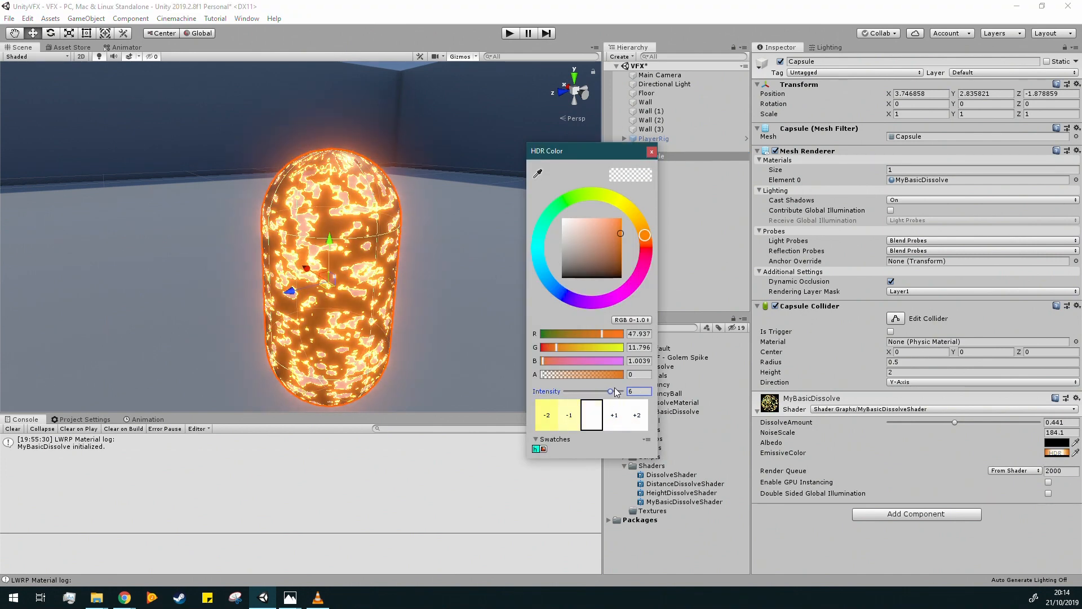
left_click(652, 151)
Reduce the Capsule material's NoiseScale to 30.2 and vary DissolveAmount to preview the dissolve.
left_click_drag(954, 423, 517, 493)
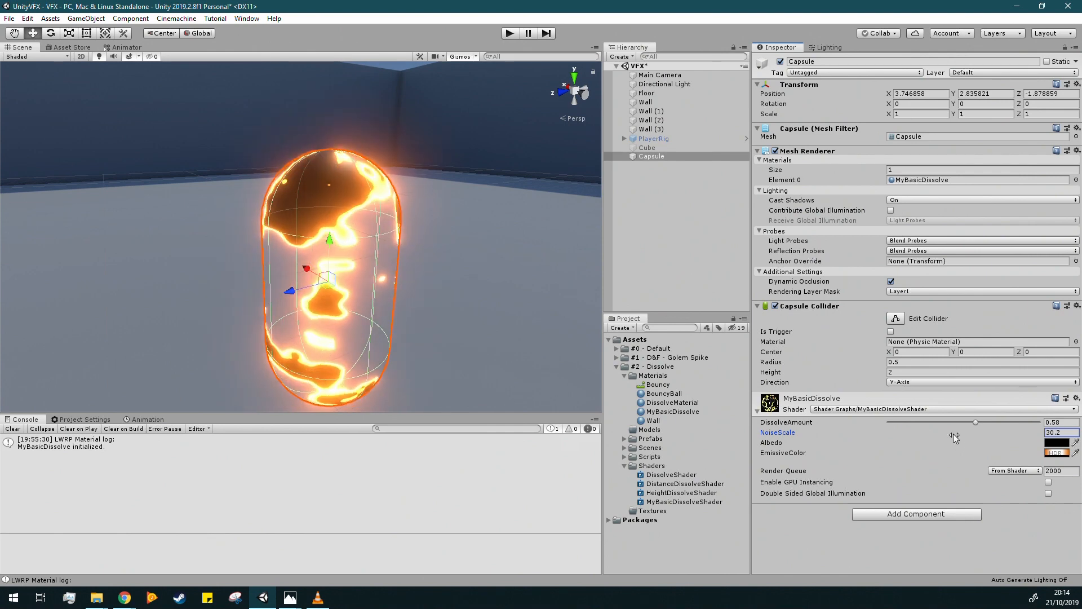
left_click_drag(961, 420, 872, 462)
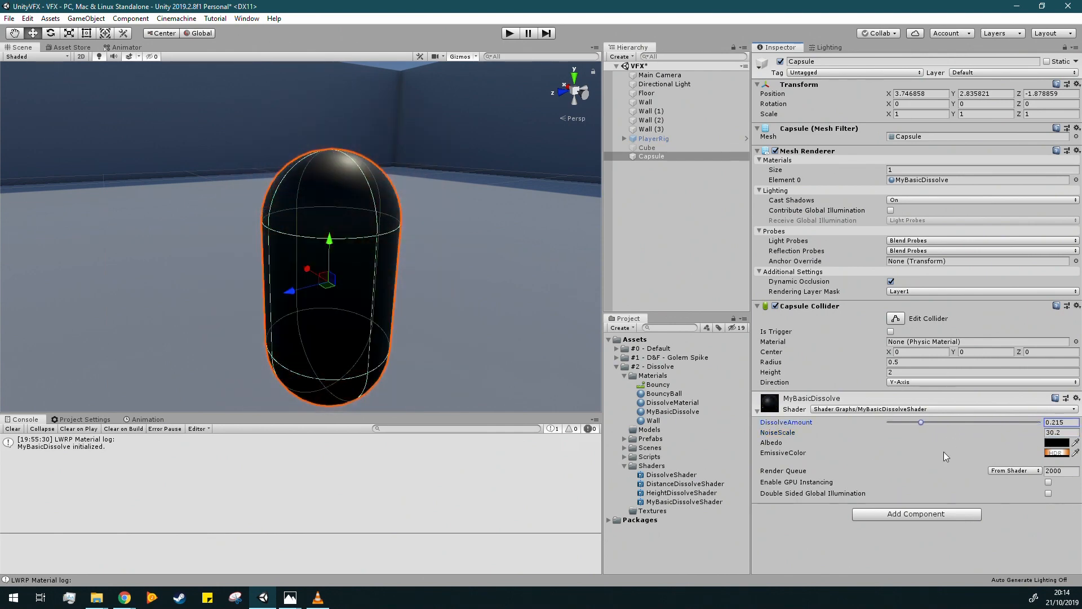
left_click_drag(944, 451, 861, 448)
left_click_drag(892, 423, 970, 418)
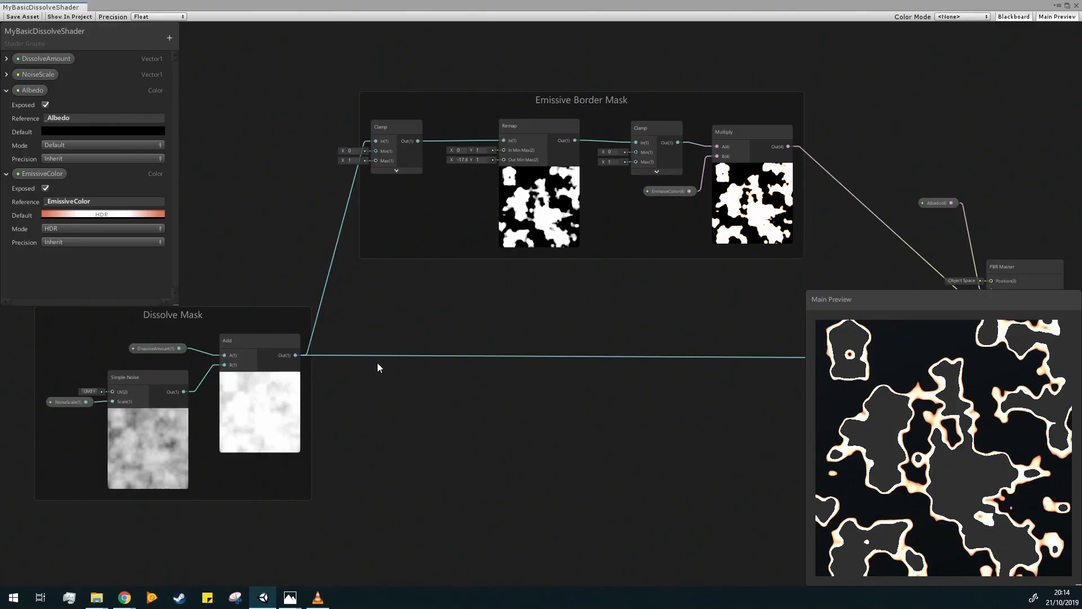
Add an exposed Vector1 property named BorderSize with the reference _BorderSize to the shader's properties.
left_click(6, 91)
left_click(6, 106)
left_click(169, 37)
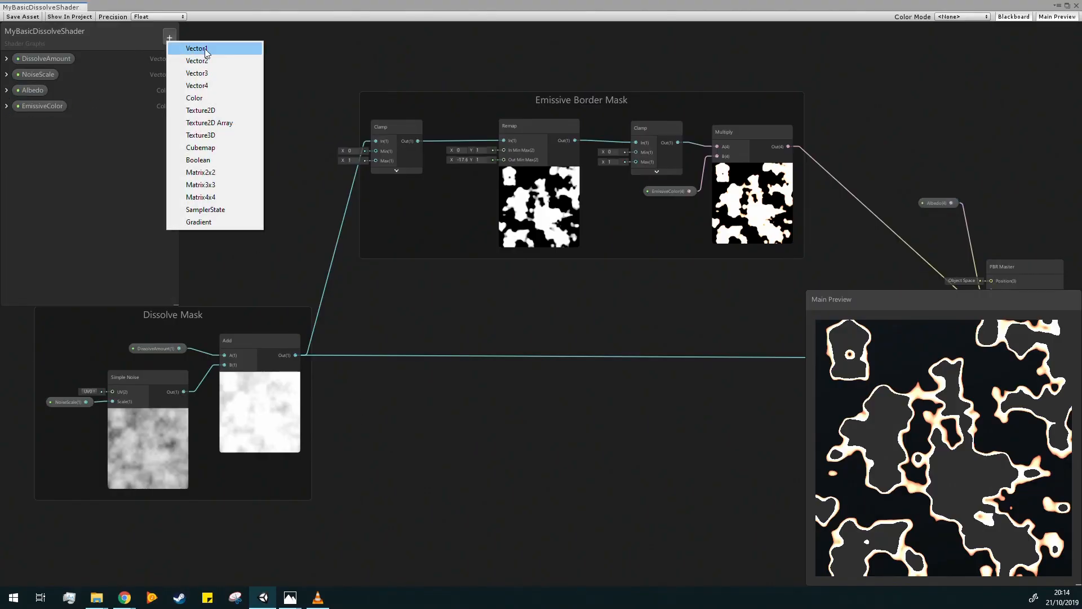
left_click(205, 48)
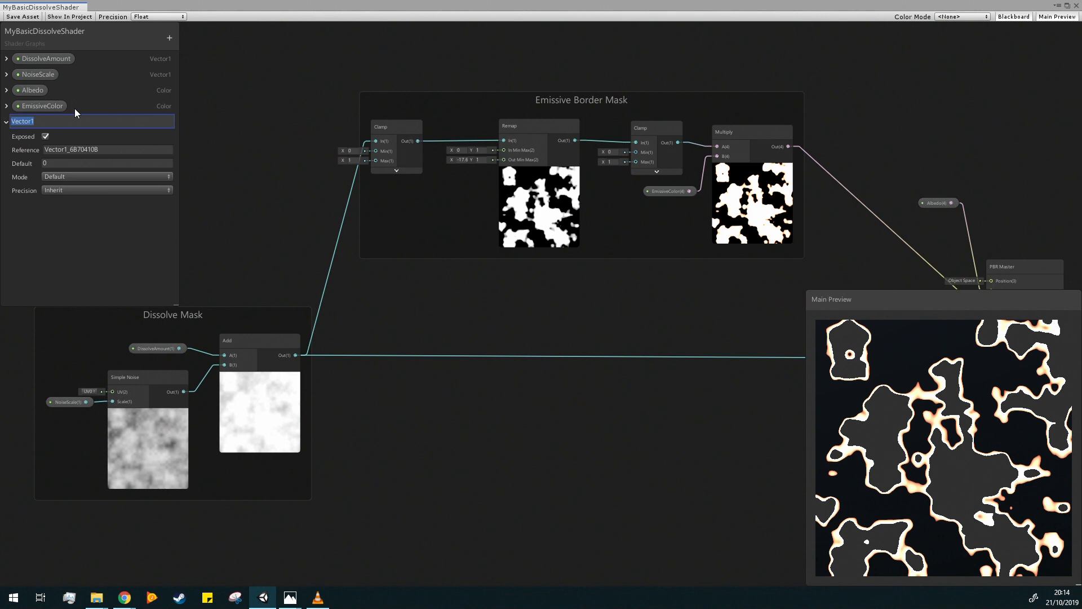
type("BorderSize")
key("Return")
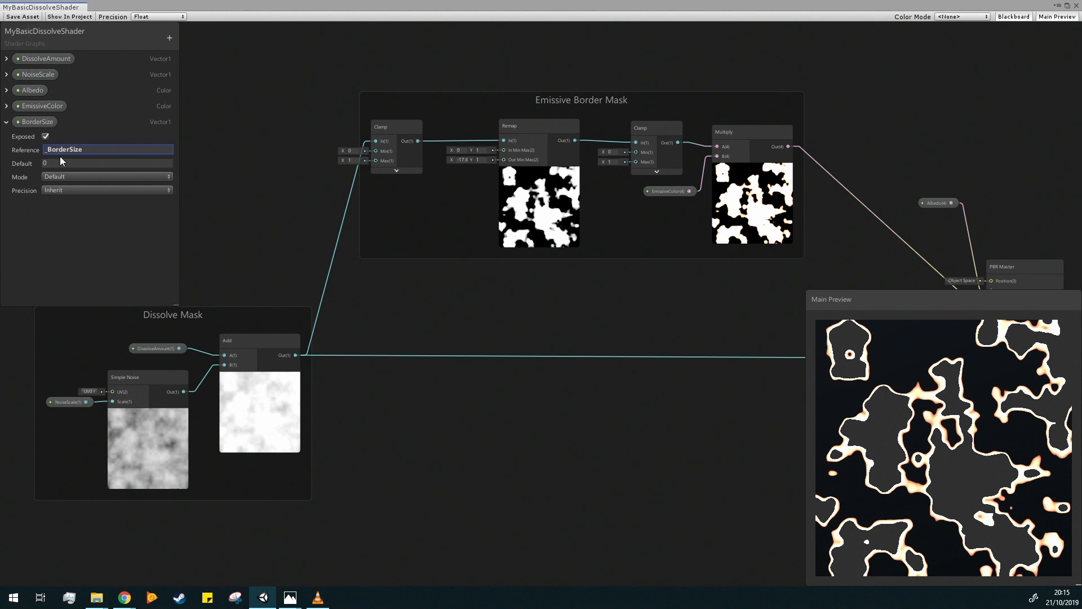
Place a BorderSize node in the Emissive Border Mask group and feed the Remap's Out Min Max from a new Vector 2 node.
left_click_drag(35, 121, 474, 213)
left_click(390, 225)
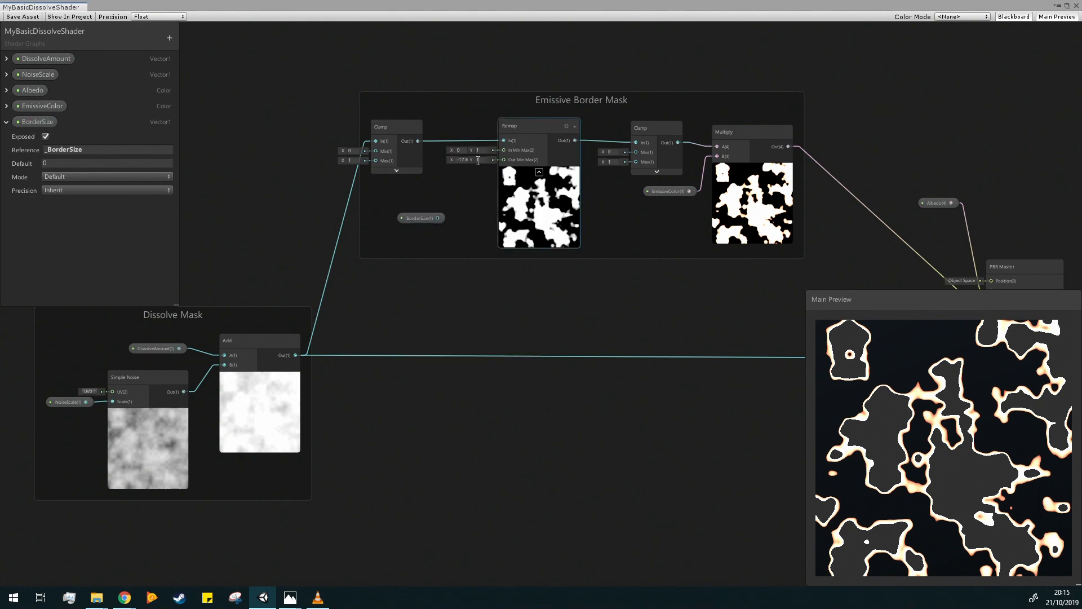
left_click_drag(500, 163, 455, 201)
type("vec")
left_click(433, 243)
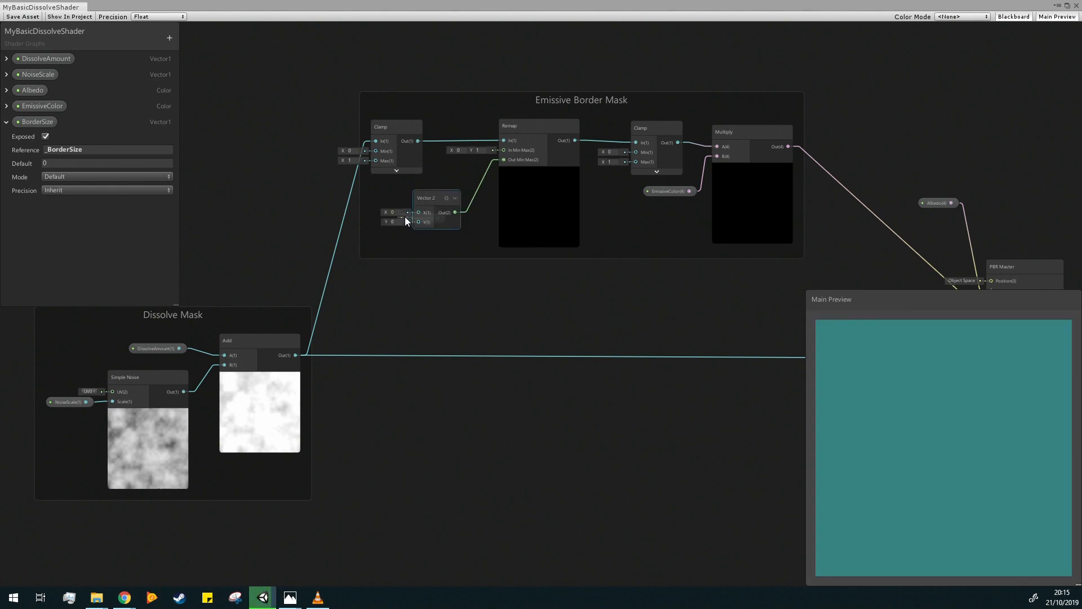
Connect BorderSize to the Vector 2 node's X input, set its Y to 1 and arrange both nodes below the Clamp.
left_click_drag(438, 200, 386, 198)
mouse_move(435, 225)
left_mouse_down()
mouse_move(443, 209)
mouse_move(437, 219)
mouse_move(350, 224)
mouse_move(352, 237)
mouse_move(420, 223)
mouse_move(395, 226)
mouse_move(431, 234)
left_mouse_up()
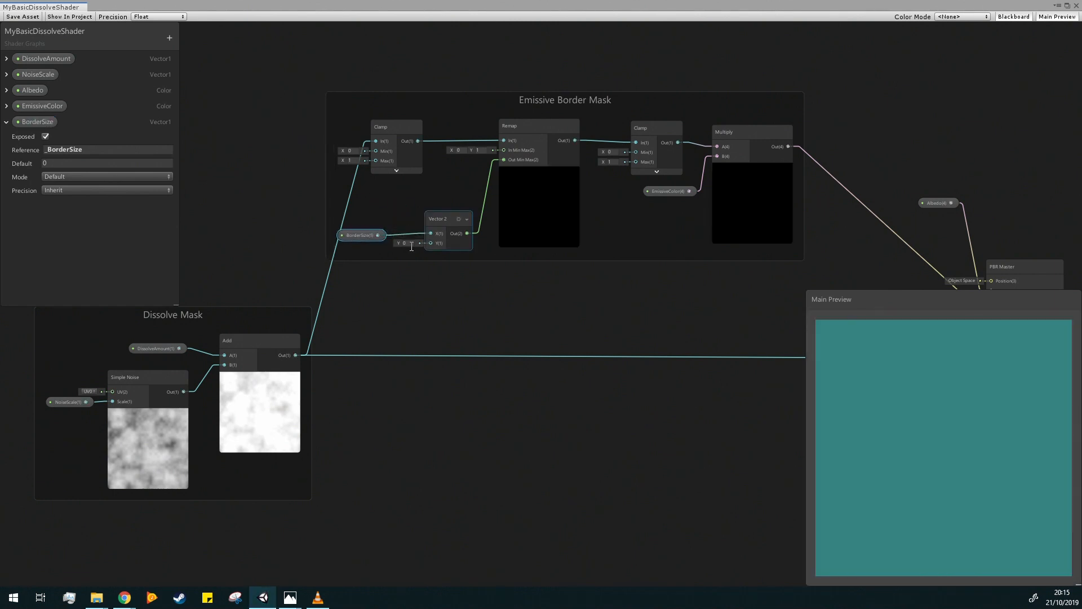
type("1")
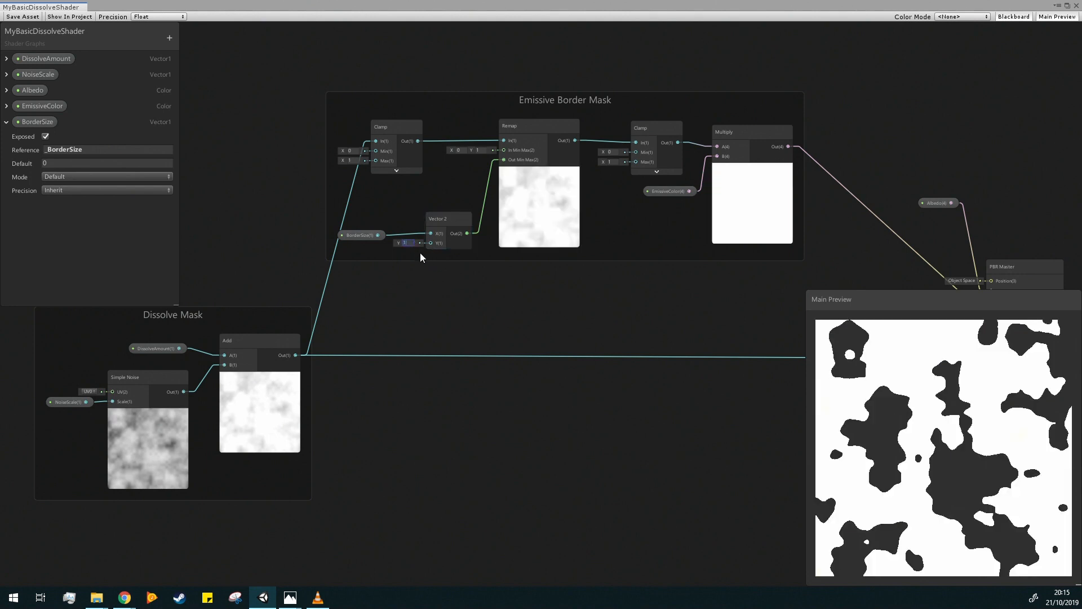
left_click_drag(367, 238, 384, 231)
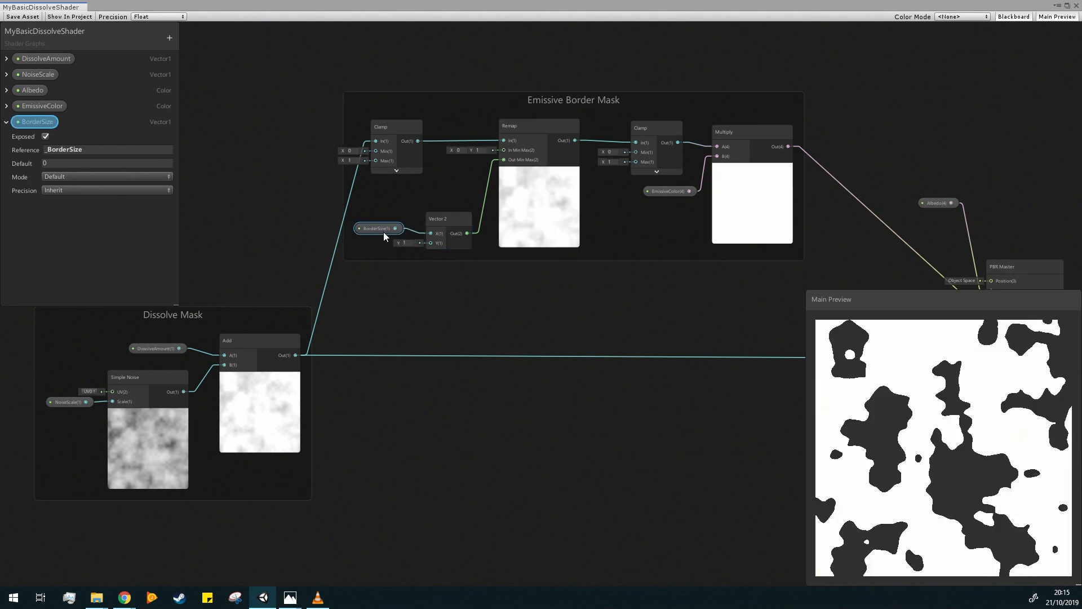
Save the shader graph and set the MyBasicDissolve material's BorderSize to -41.3.
left_click(27, 16)
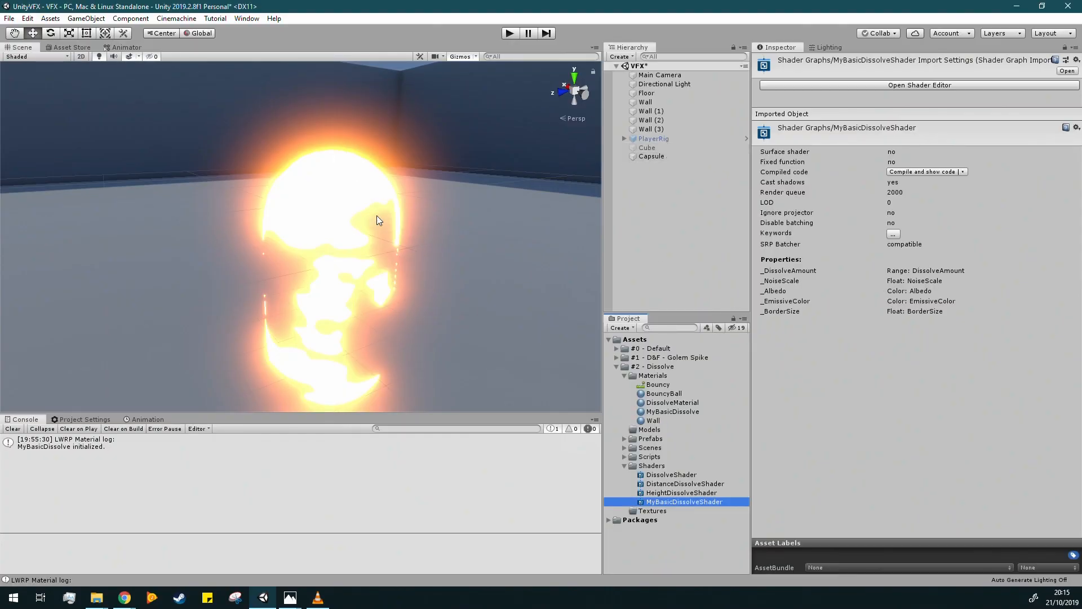
left_click(685, 411)
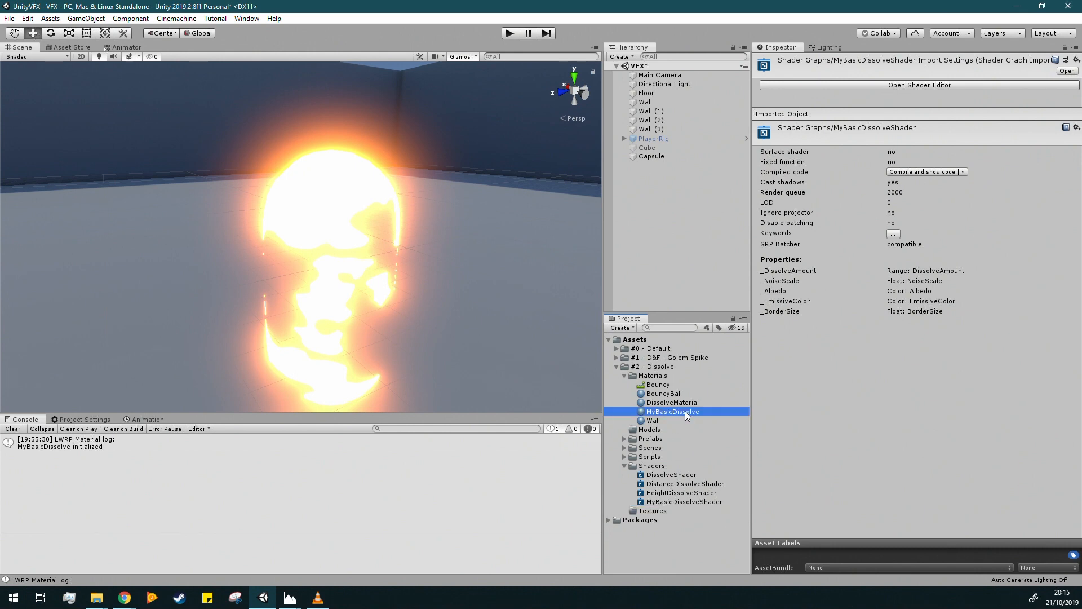
left_click_drag(1036, 125, 959, 137)
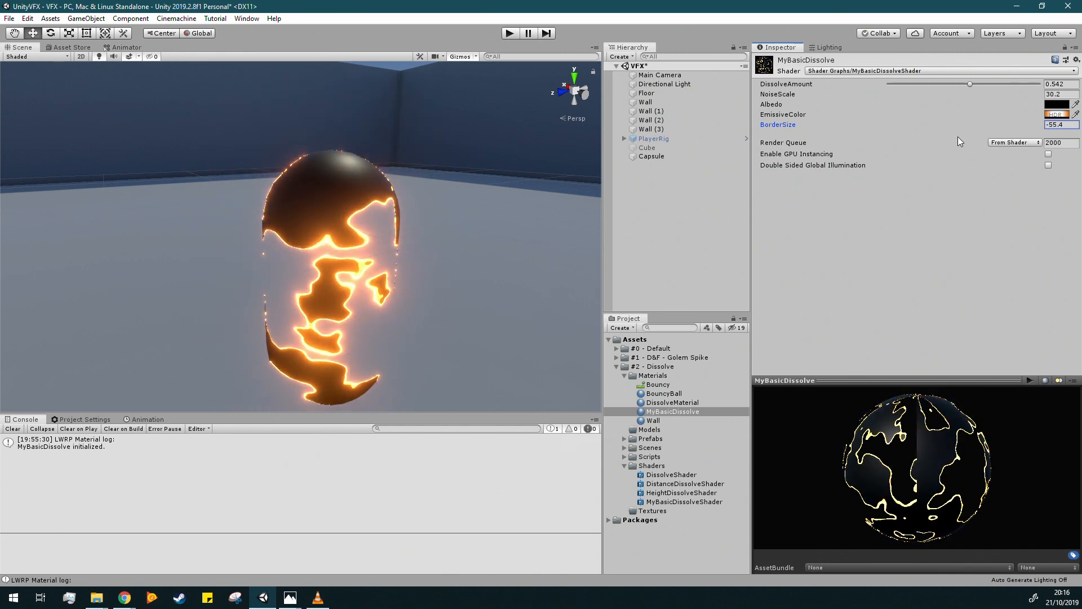
Select the Capsule and lower its material's DissolveAmount to 0.
left_click(625, 196)
left_click(684, 158)
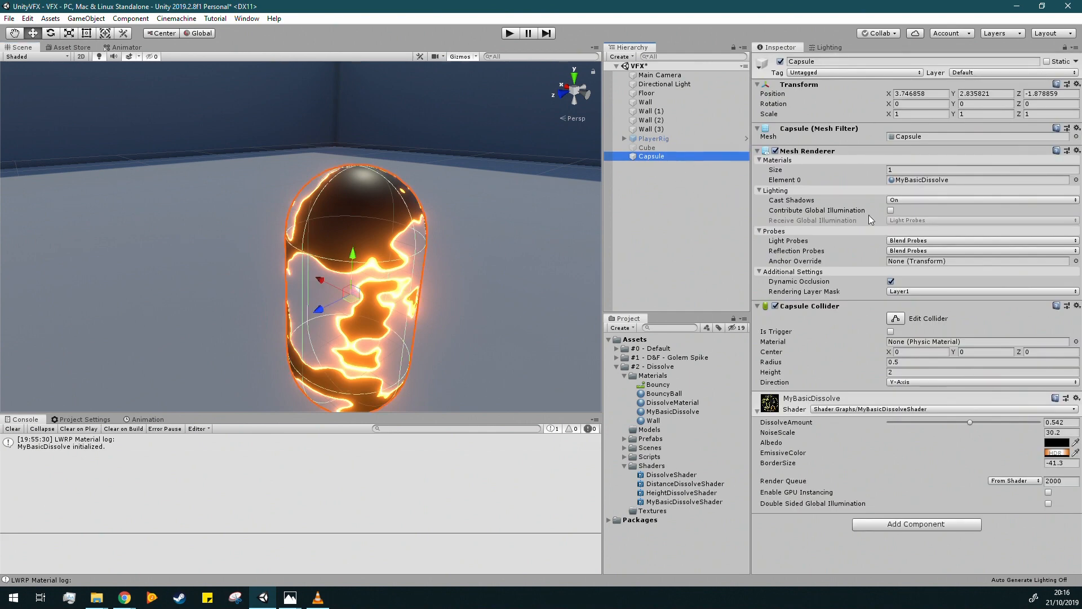
left_click_drag(970, 423, 858, 441)
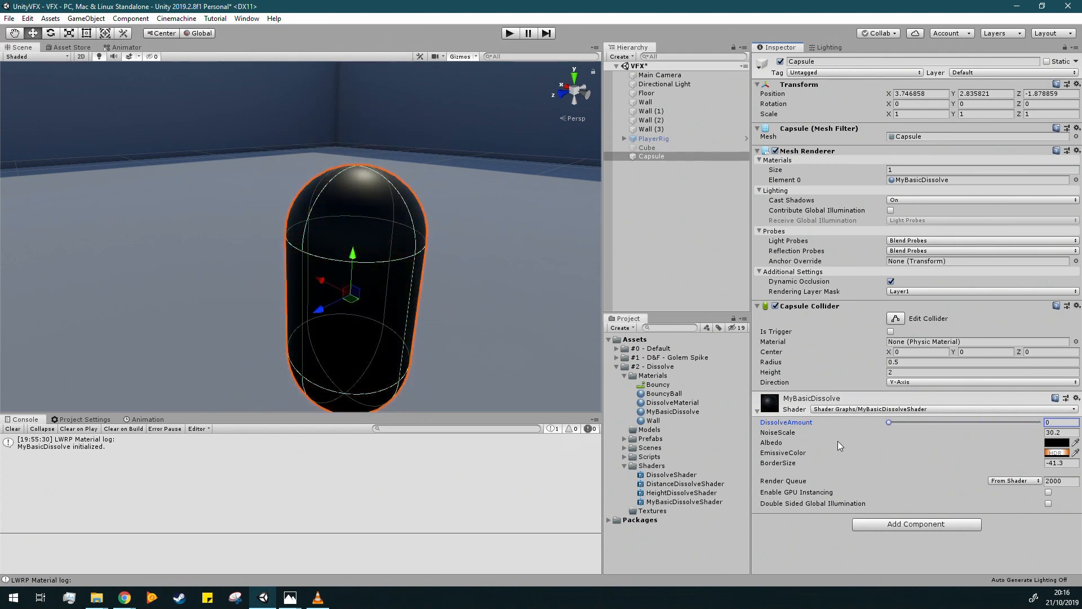